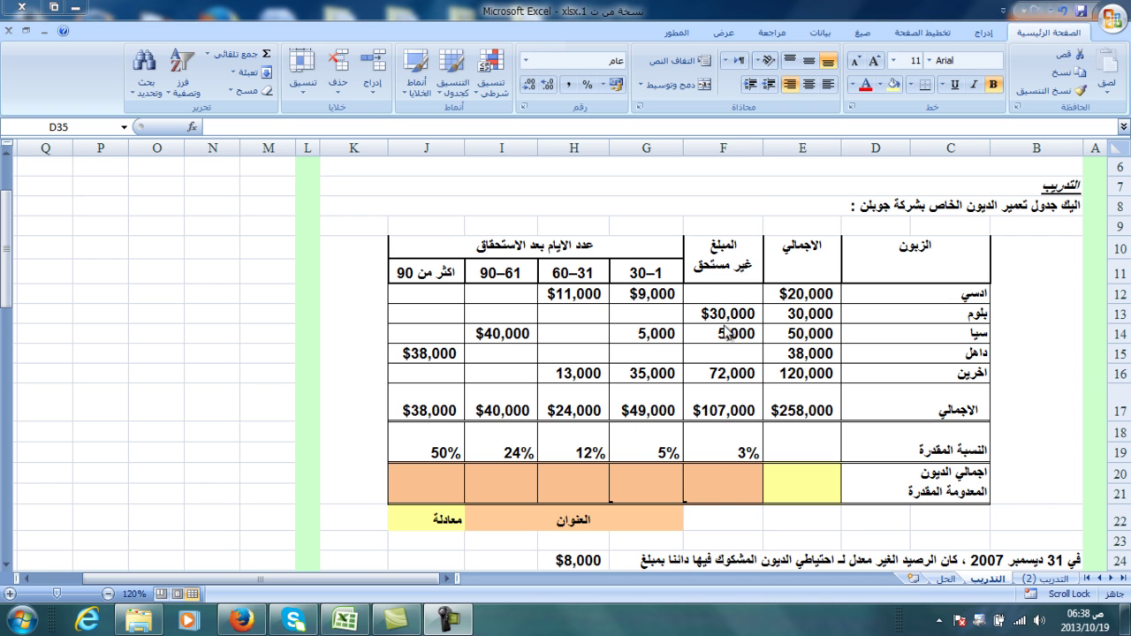
# - Examine the adjusting-entry area and the estimated uncollectible percentages in row 18 of the receivables aging table
pyautogui.scroll(-4, 728, 445)
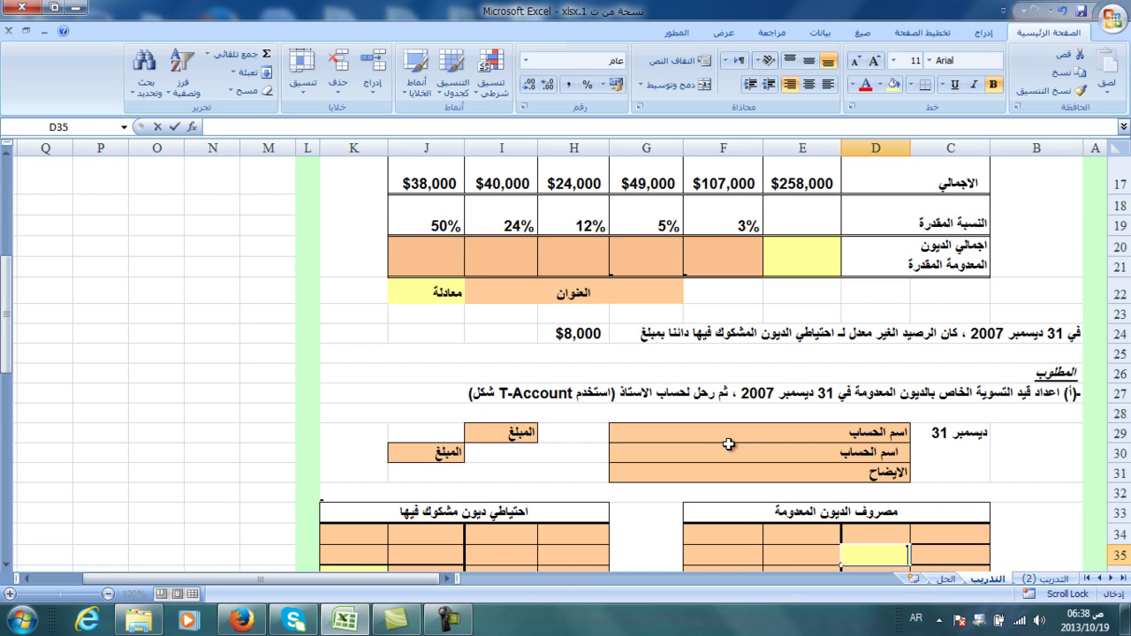
pyautogui.scroll(4, 723, 438)
pyautogui.click(721, 457)
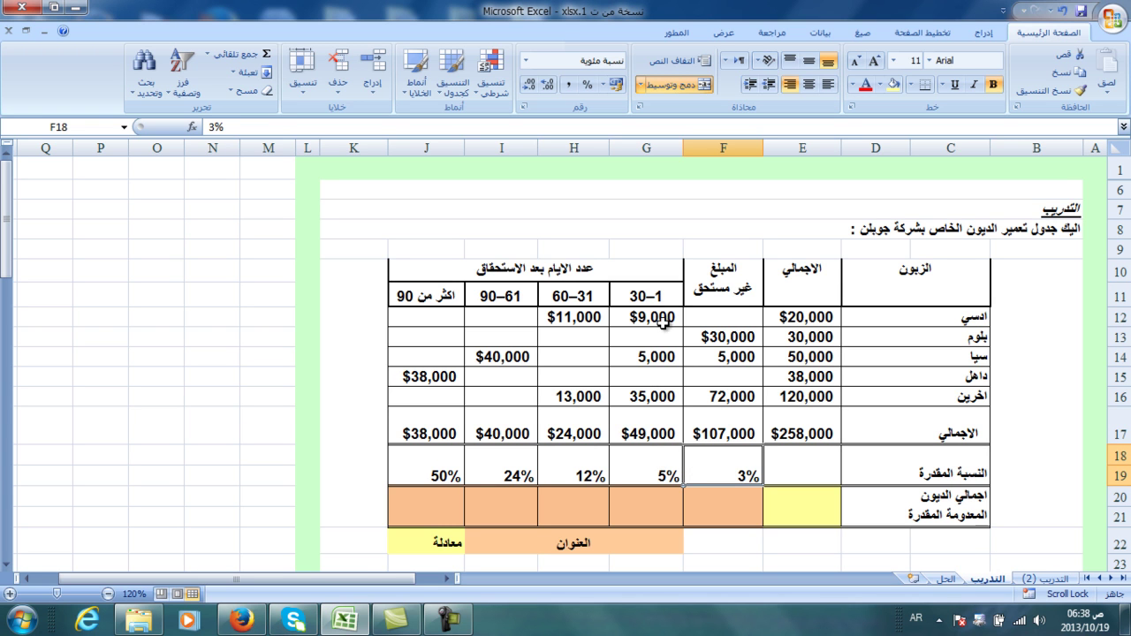
pyautogui.click(651, 473)
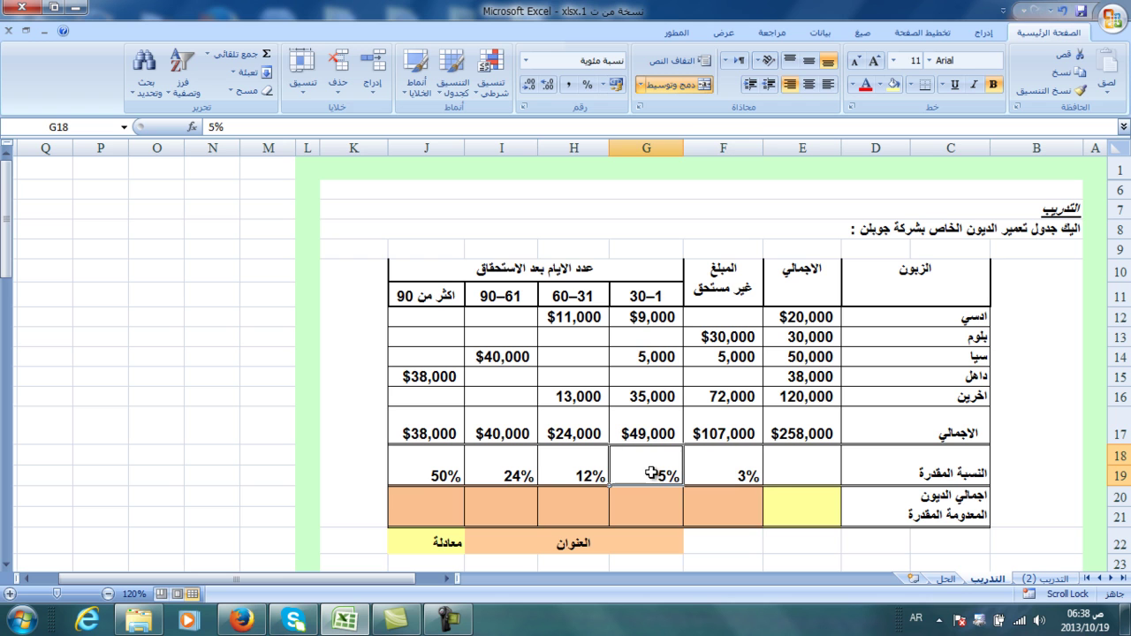
pyautogui.click(575, 476)
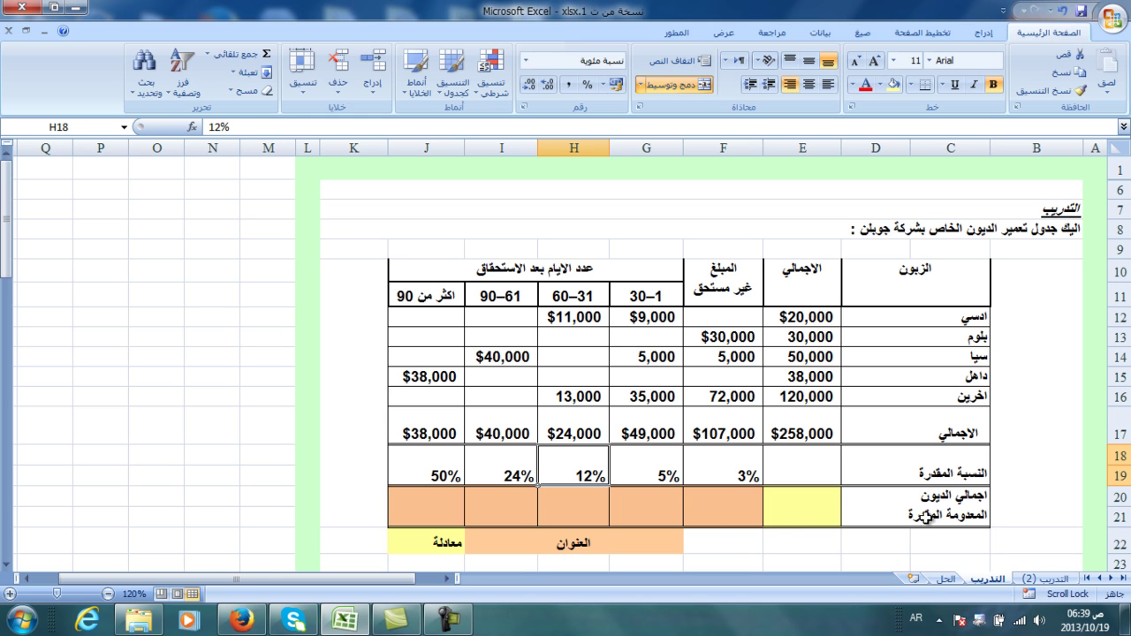
# - Calculate the estimated bad debts for the not-yet-due amount in F20 with the formula =F17*F18
pyautogui.click(711, 505)
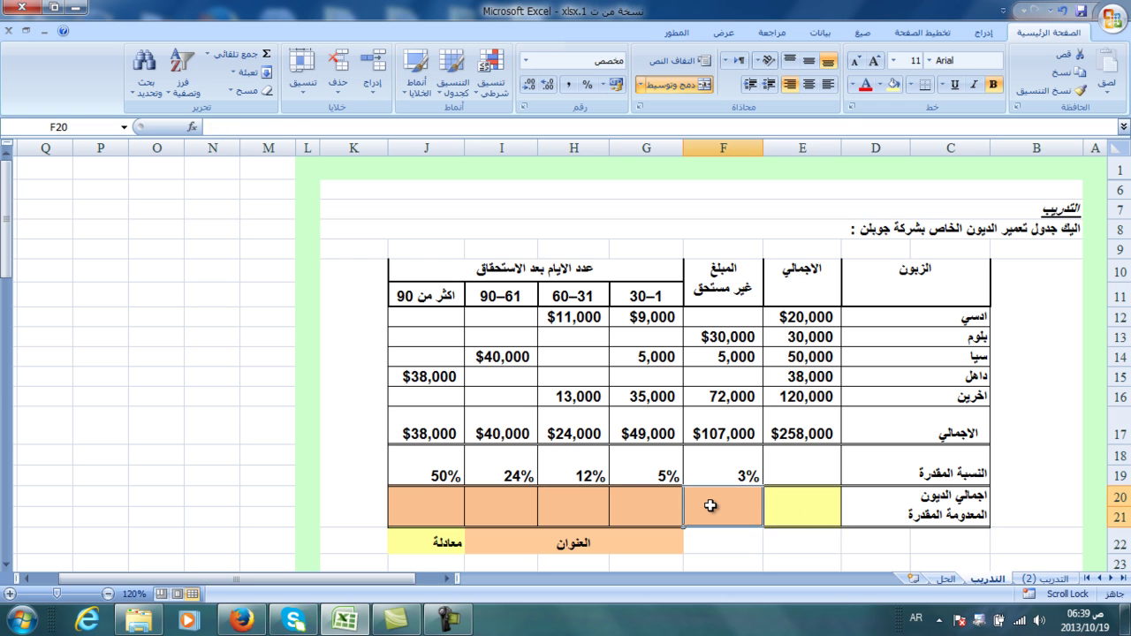
pyautogui.write('=')
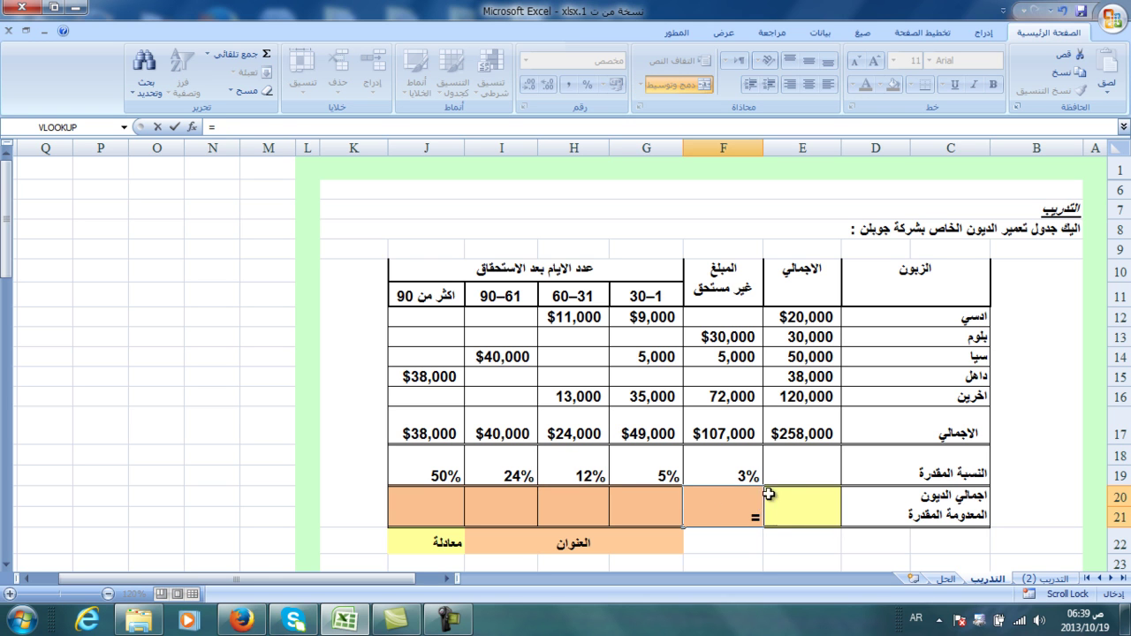
pyautogui.click(734, 430)
pyautogui.write('*')
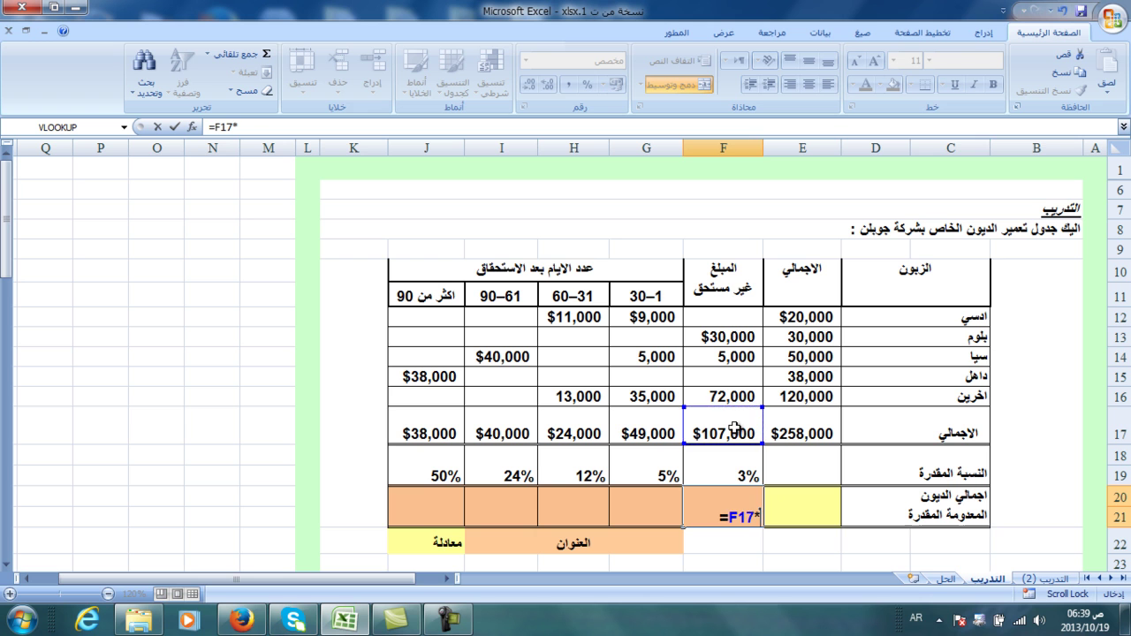
pyautogui.click(734, 469)
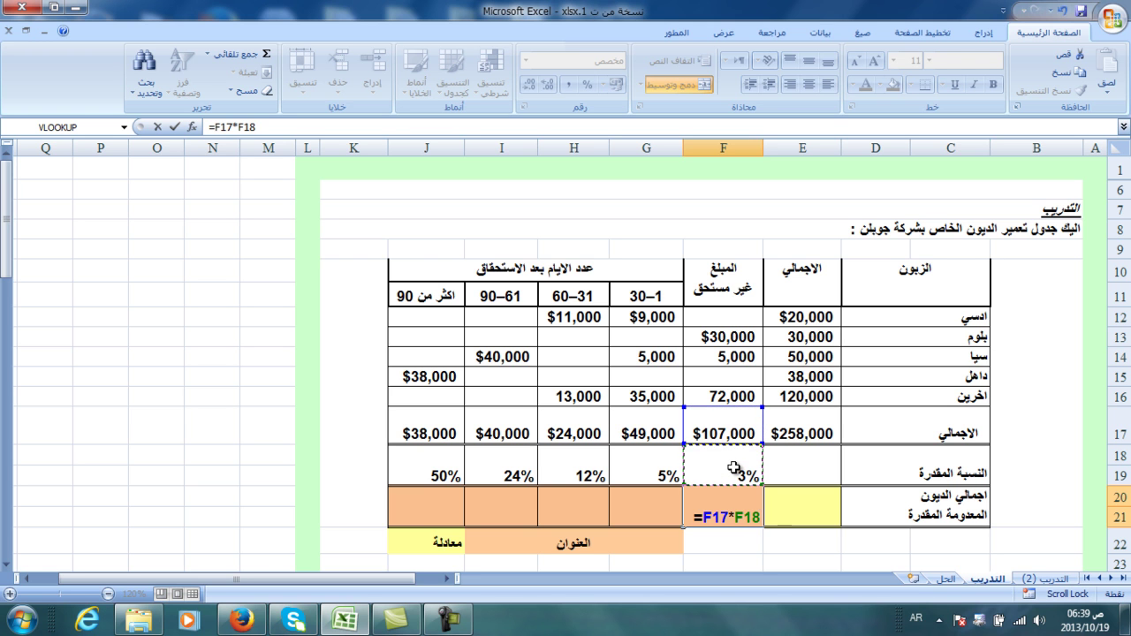
pyautogui.press('Return')
# - Calculate the estimated bad debts for the 1–30 day bracket in G20 with the formula =G17*G18
pyautogui.click(654, 510)
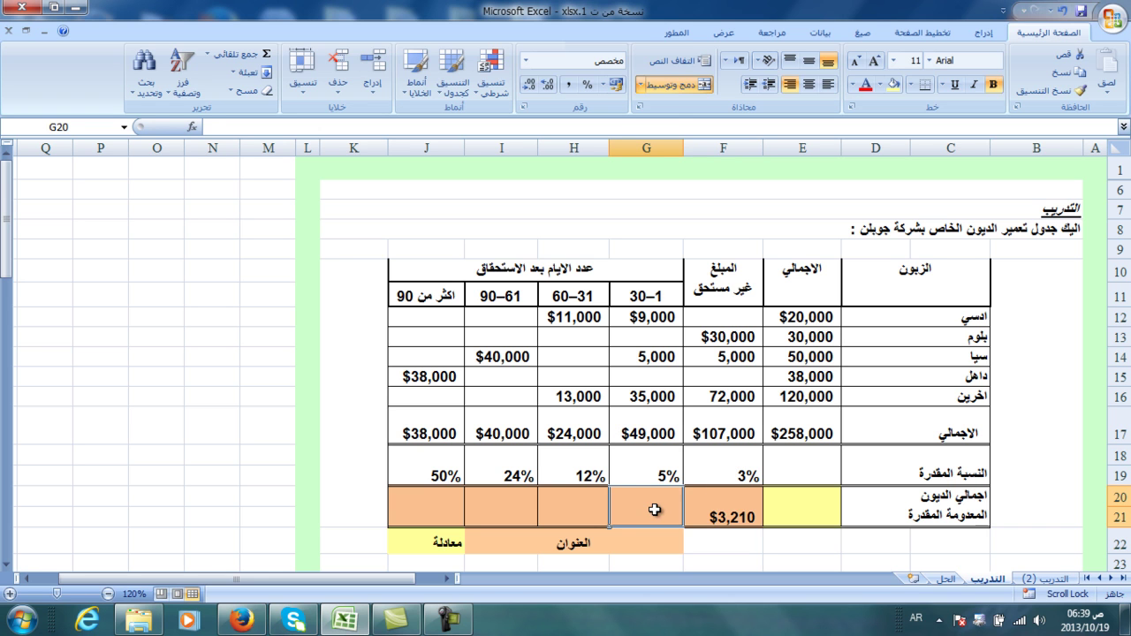
pyautogui.write('=')
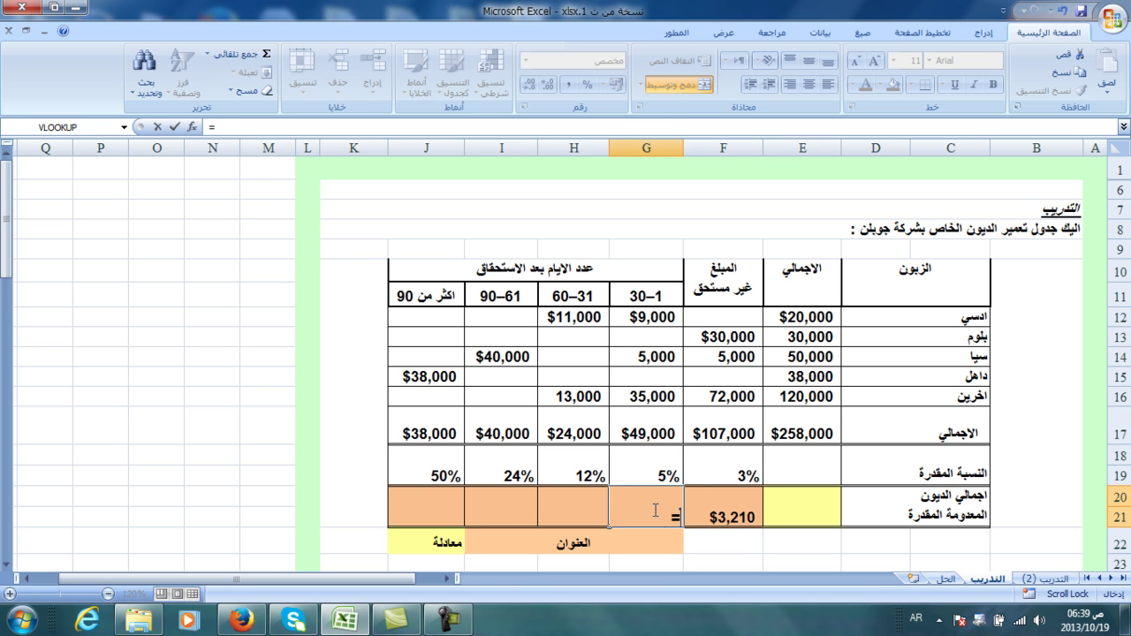
pyautogui.click(642, 417)
pyautogui.write('*')
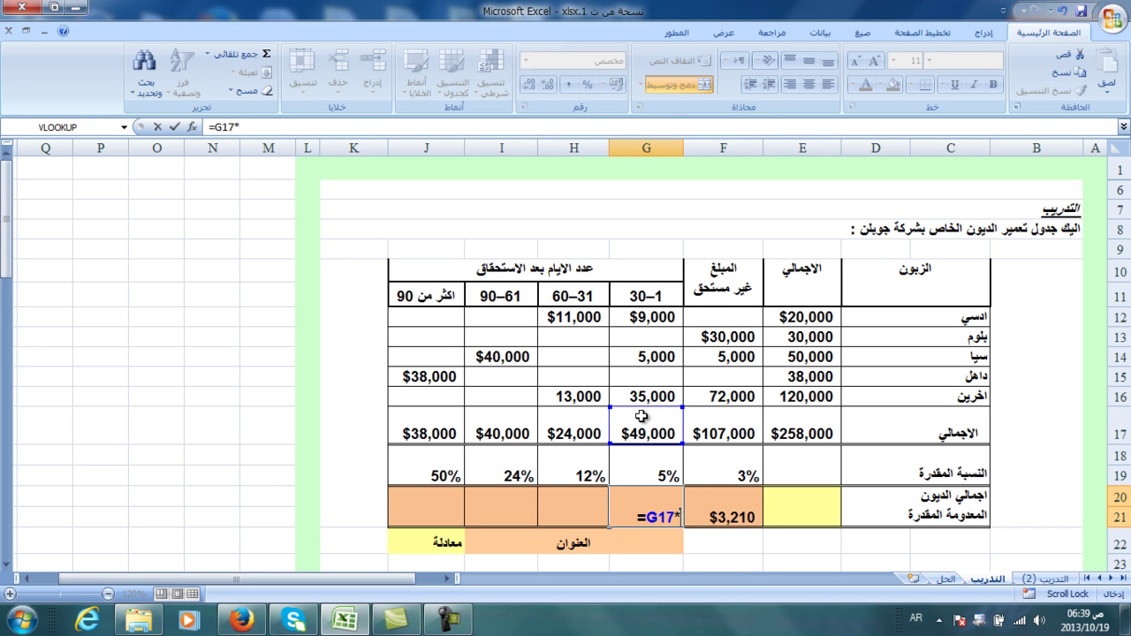
pyautogui.click(667, 473)
pyautogui.press('Return')
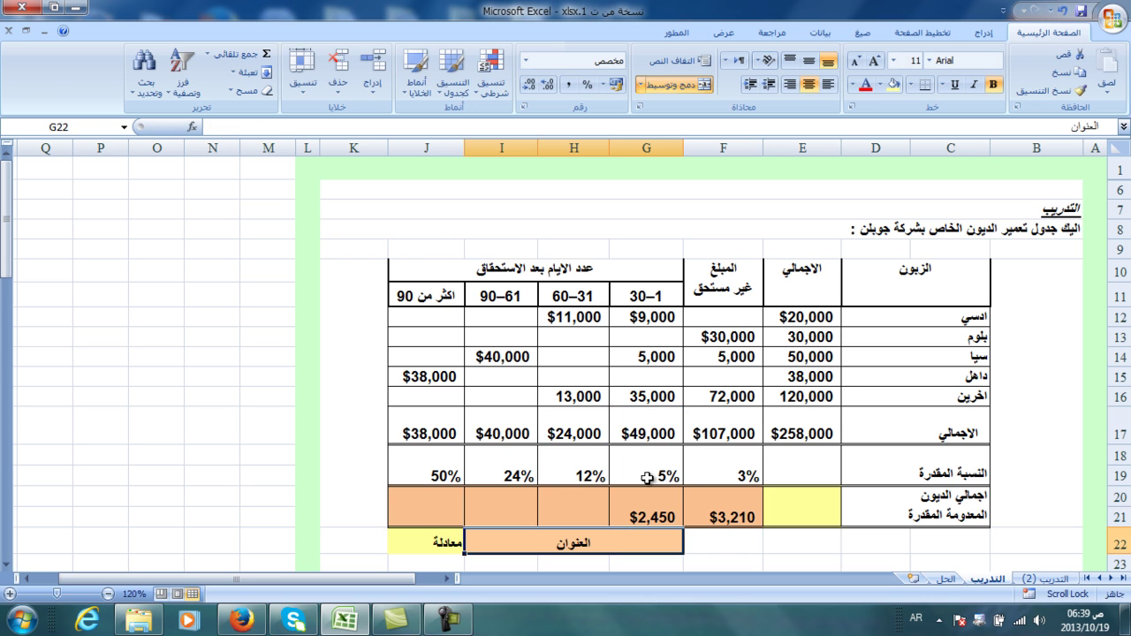
# - Copy the G20 estimated bad debts formula into H20:J20 for the remaining aging brackets
pyautogui.rightClick(650, 508)
pyautogui.click(619, 254)
pyautogui.moveTo(579, 508); pyautogui.dragTo(416, 502)
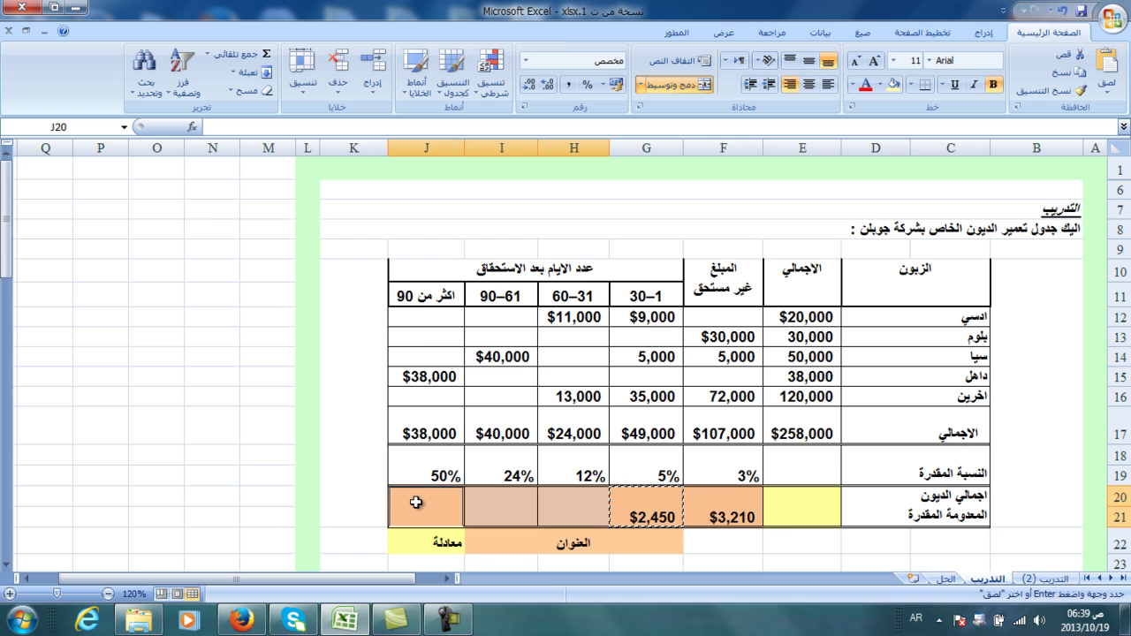
pyautogui.rightClick(416, 502)
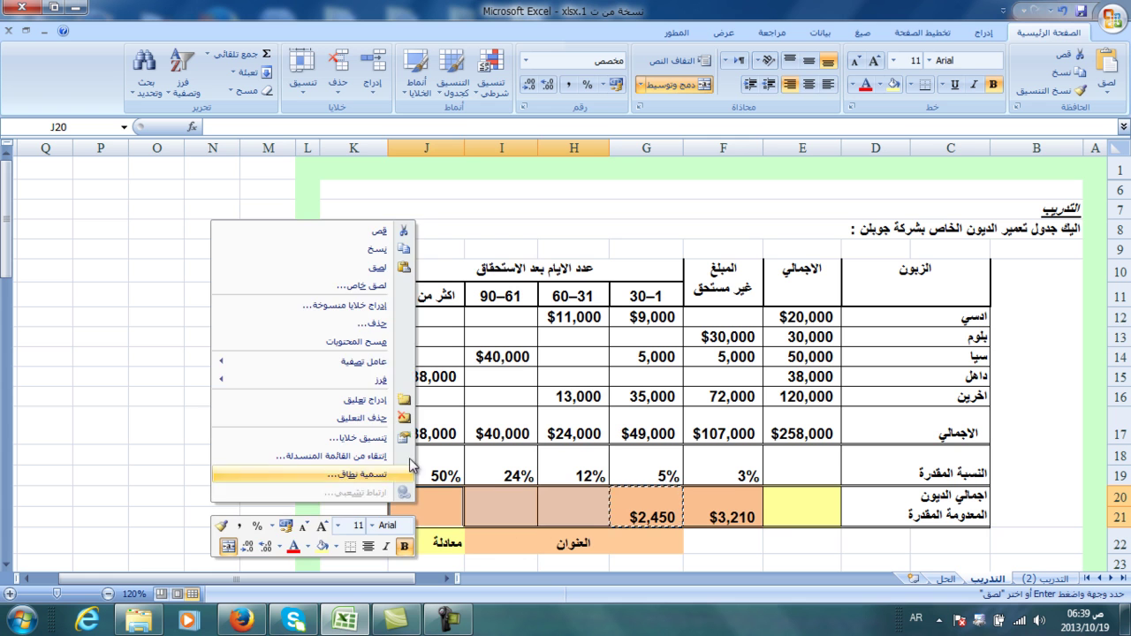
pyautogui.click(375, 267)
# - Total the estimated bad debts of all brackets in J22 with the formula =SUM(F20:J21)
pyautogui.scroll(-1, 447, 351)
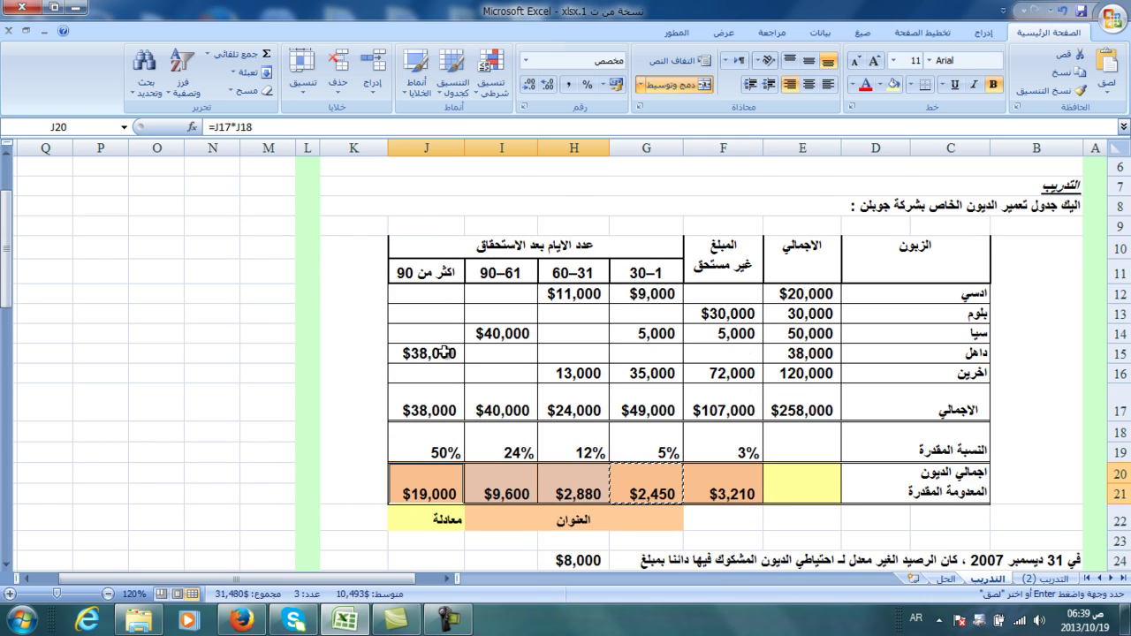
pyautogui.scroll(-1, 447, 352)
pyautogui.click(437, 460)
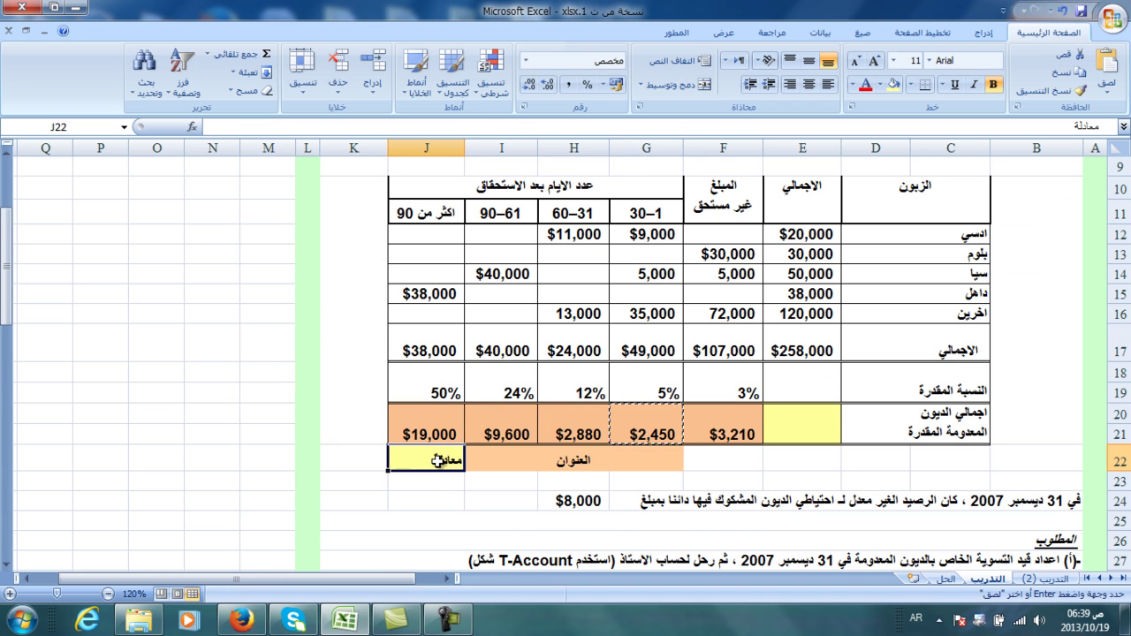
pyautogui.click(256, 58)
pyautogui.moveTo(449, 427); pyautogui.dragTo(720, 431)
pyautogui.press('Return')
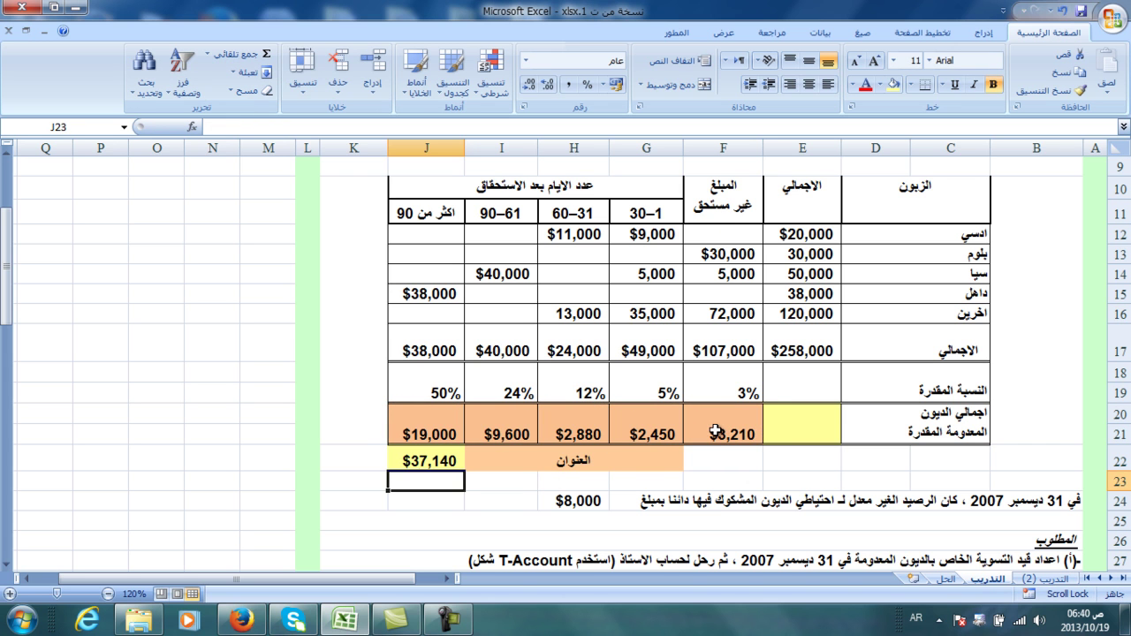
# - Fill the total-column cell E20 of the estimated bad debts row with =SUM(F20:J21)
pyautogui.click(785, 417)
pyautogui.click(255, 58)
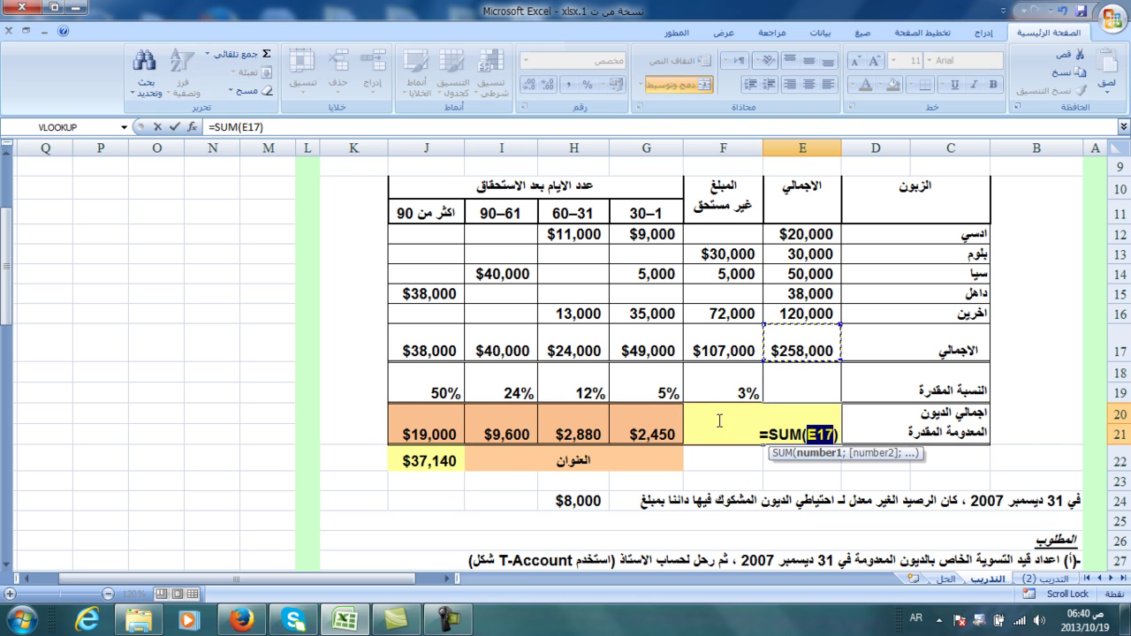
pyautogui.moveTo(467, 428); pyautogui.dragTo(713, 426)
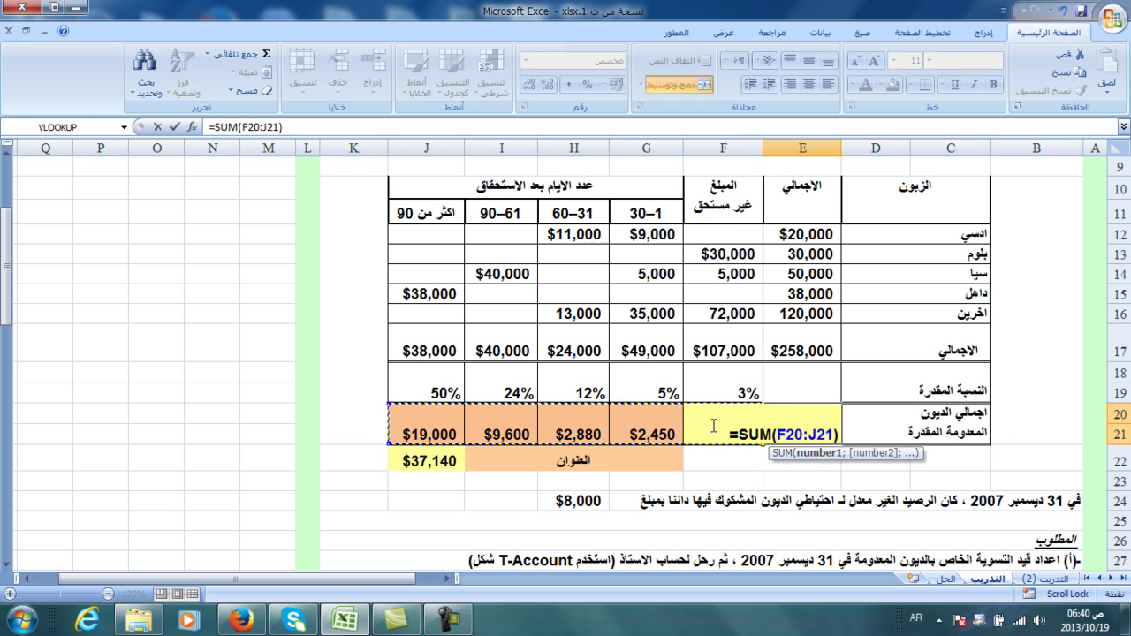
pyautogui.press('Return')
# - Replace the placeholder title in G22 with "اجمالي قيمة الديون المشكوك فيها"
pyautogui.click(594, 459)
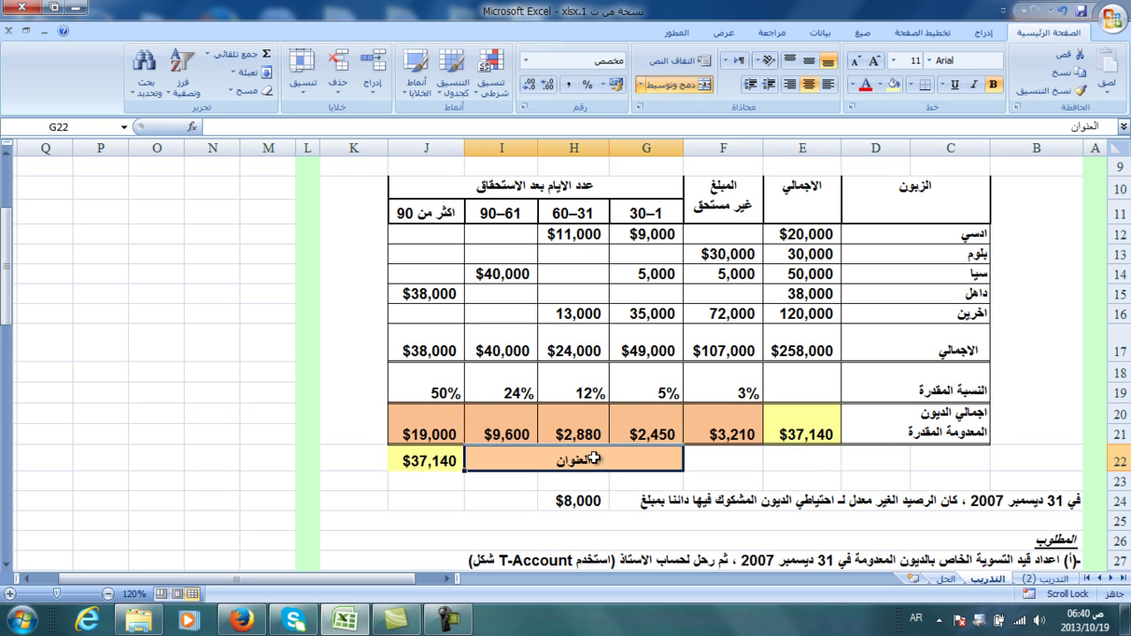
pyautogui.write('اجمالي قيمة الديون المشكوك فيها')
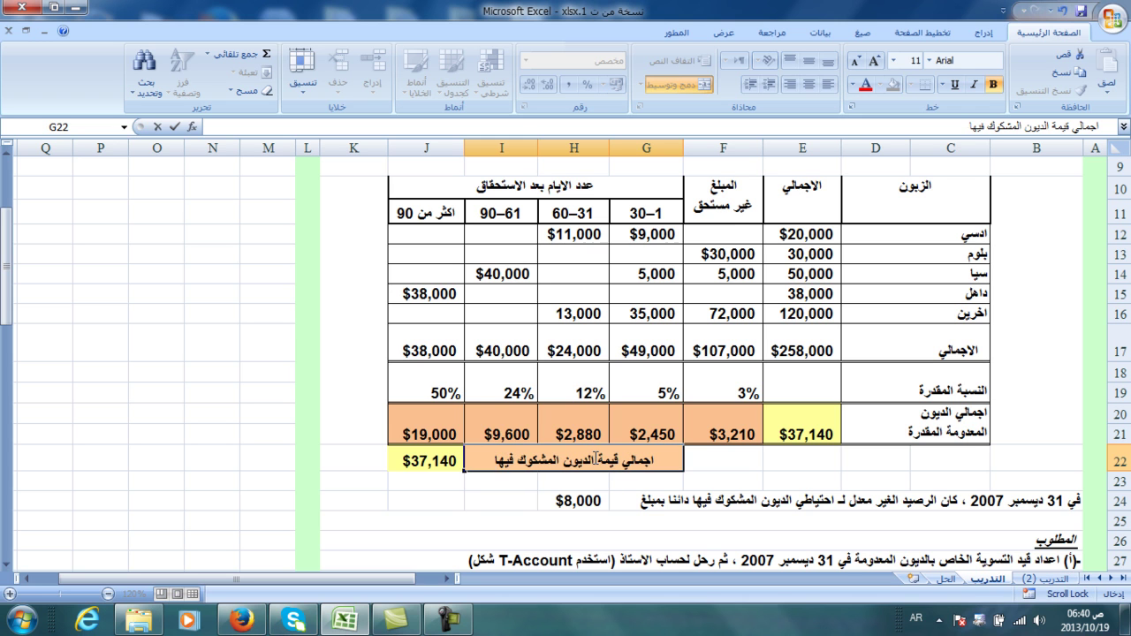
pyautogui.press('Return')
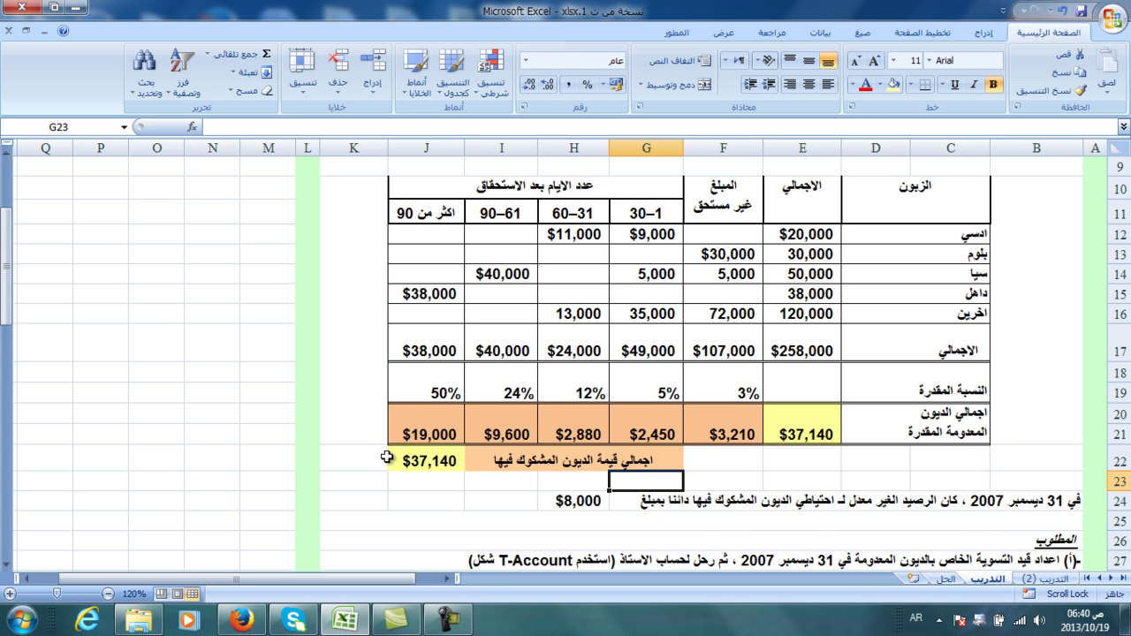
# - Name the December 31 entry's accounts: "مصروفات الديون المعدومة" in D29 and "احتياطي الديون المشكوك فيها" in D30
pyautogui.click(418, 462)
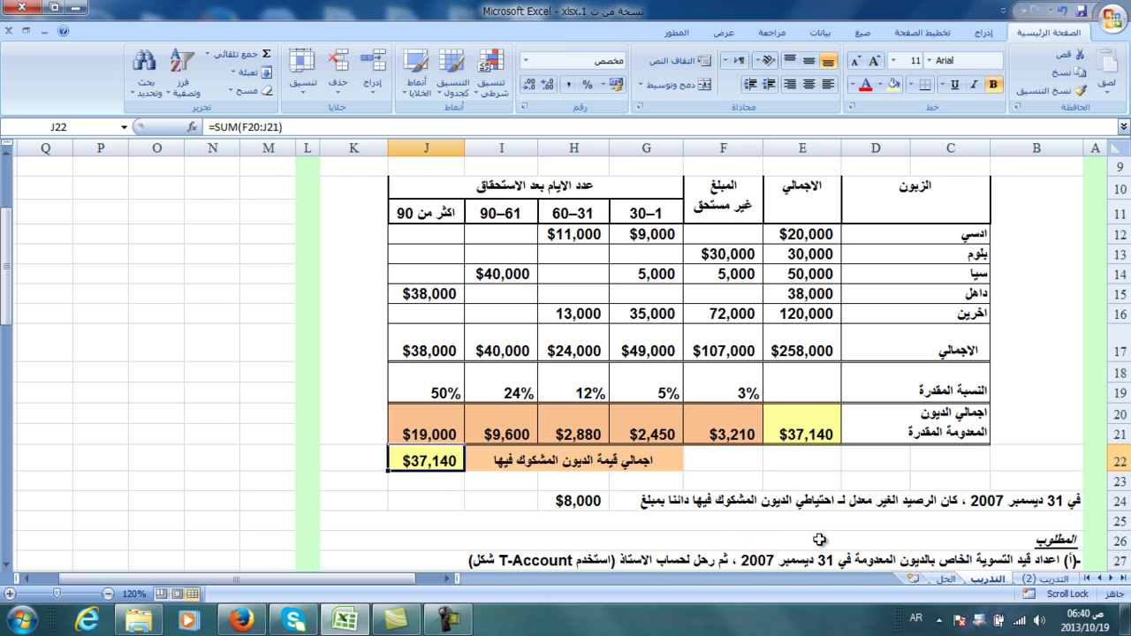
pyautogui.click(583, 500)
pyautogui.scroll(-1, 605, 521)
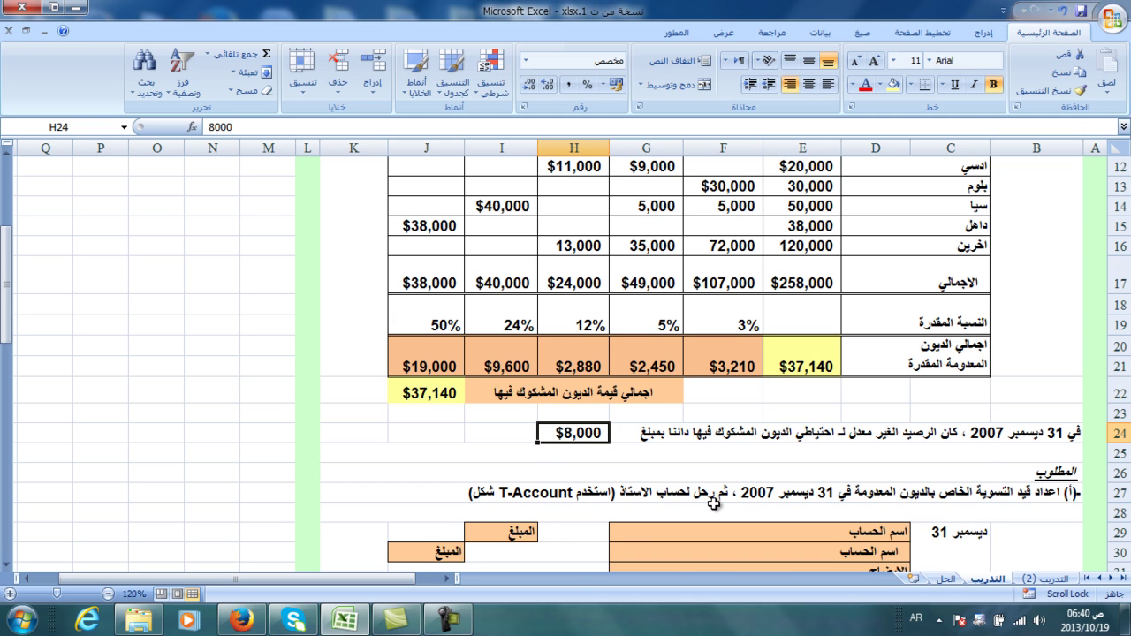
pyautogui.scroll(-2, 714, 504)
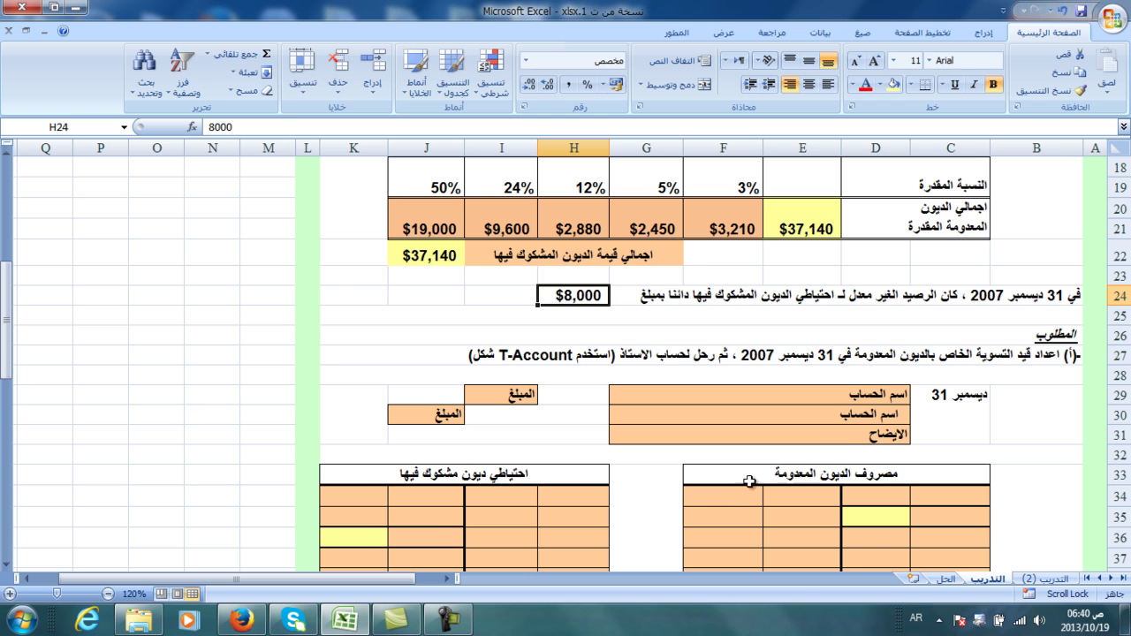
pyautogui.click(849, 399)
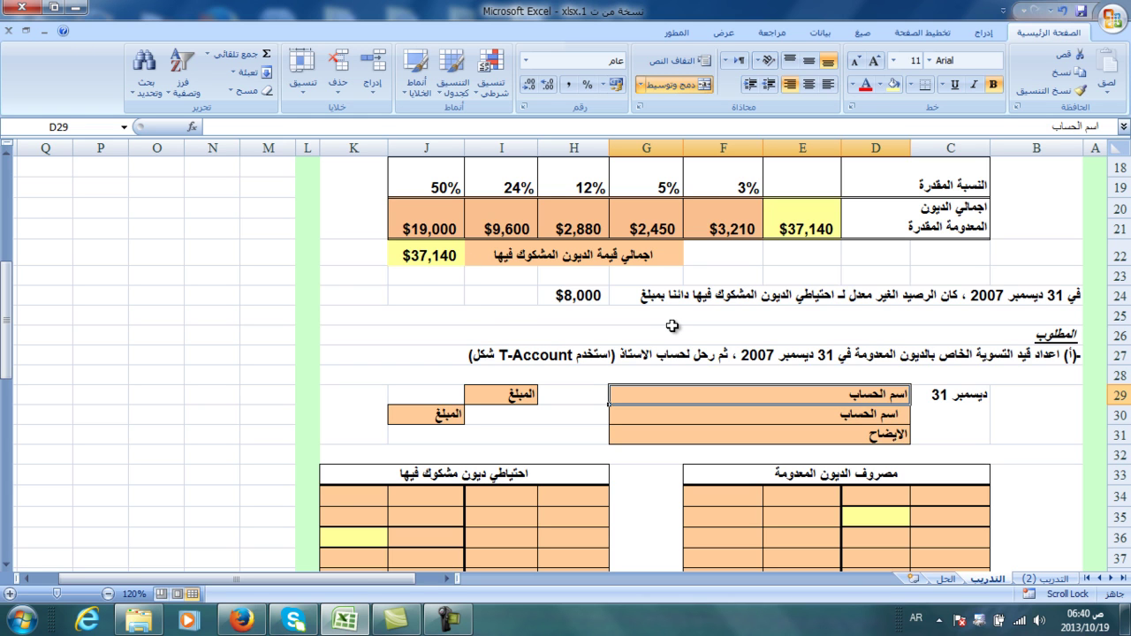
pyautogui.write('مصروفات')
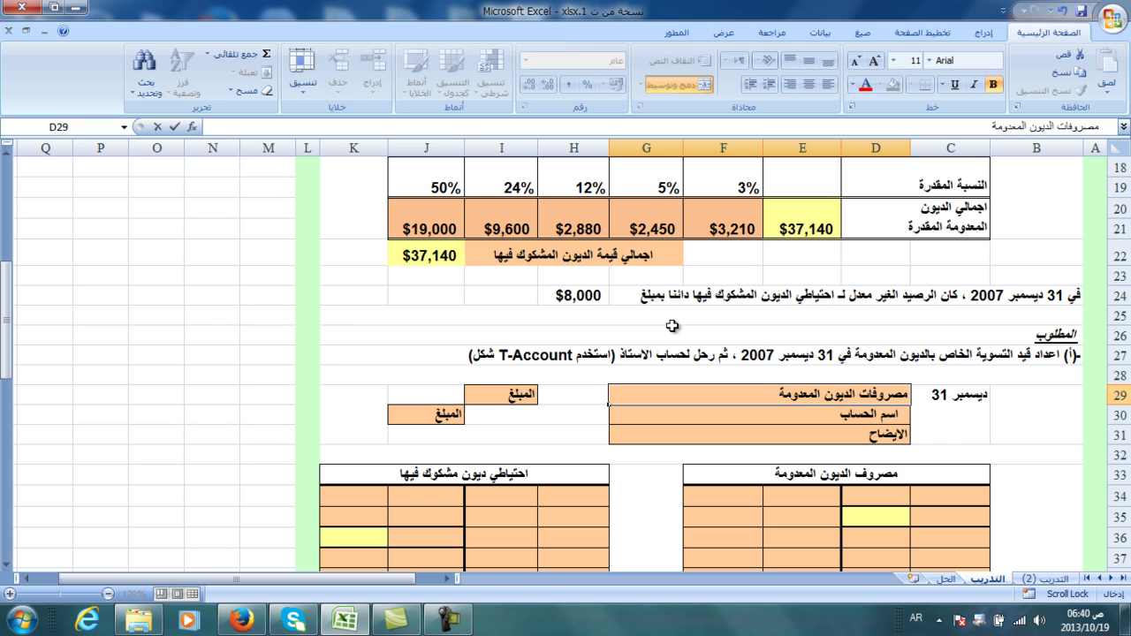
pyautogui.press('Return')
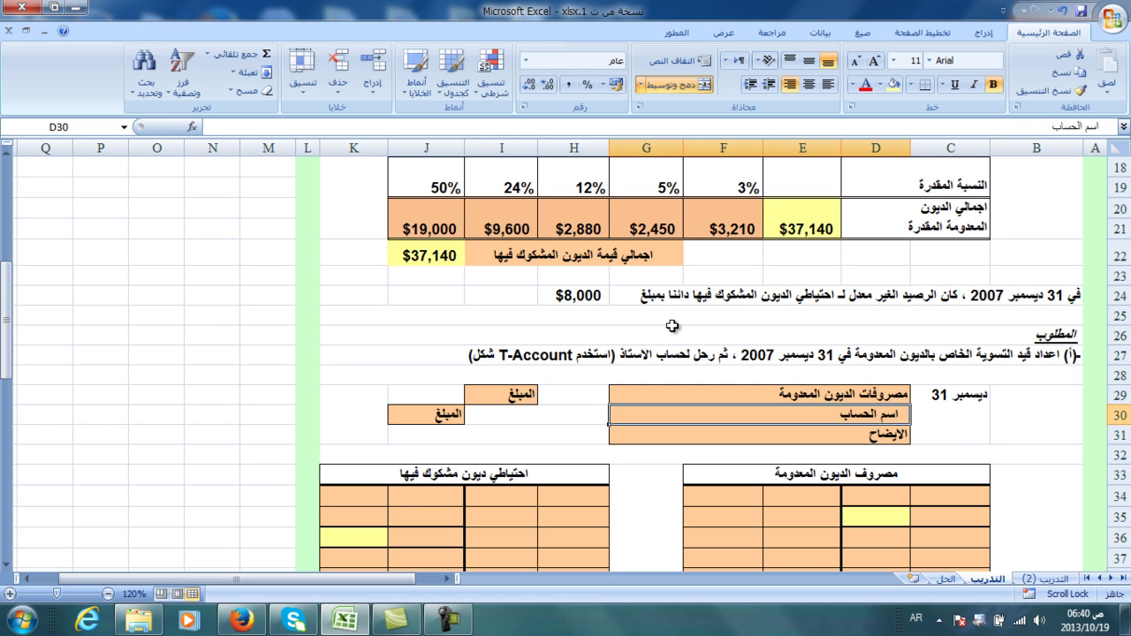
pyautogui.write('احتياط')
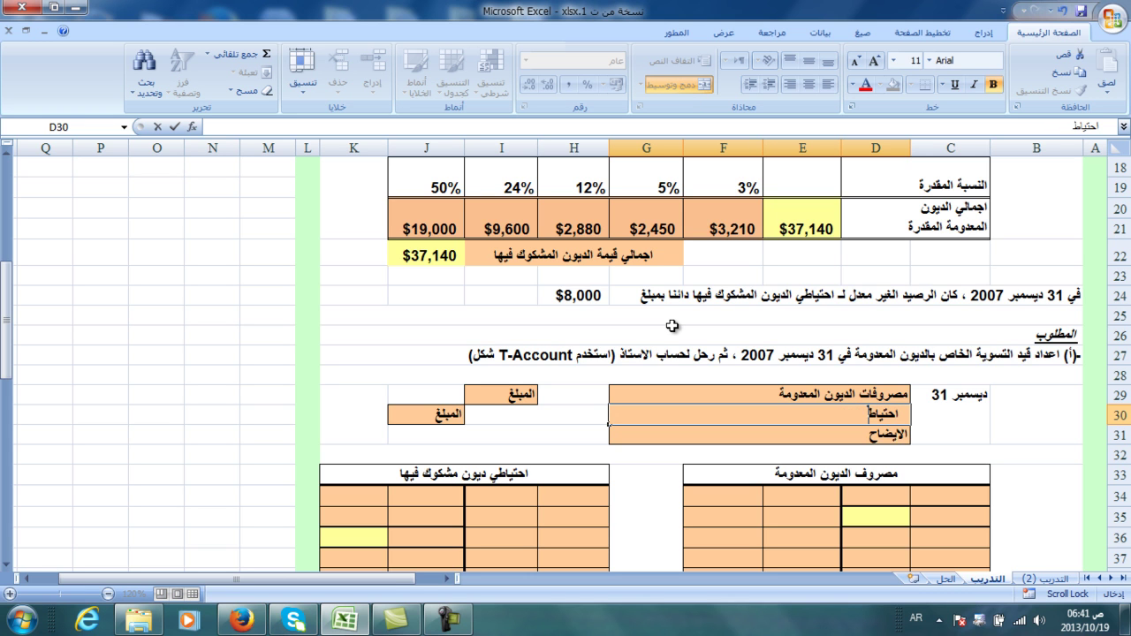
pyautogui.write('ي الديون المشكوك فيها')
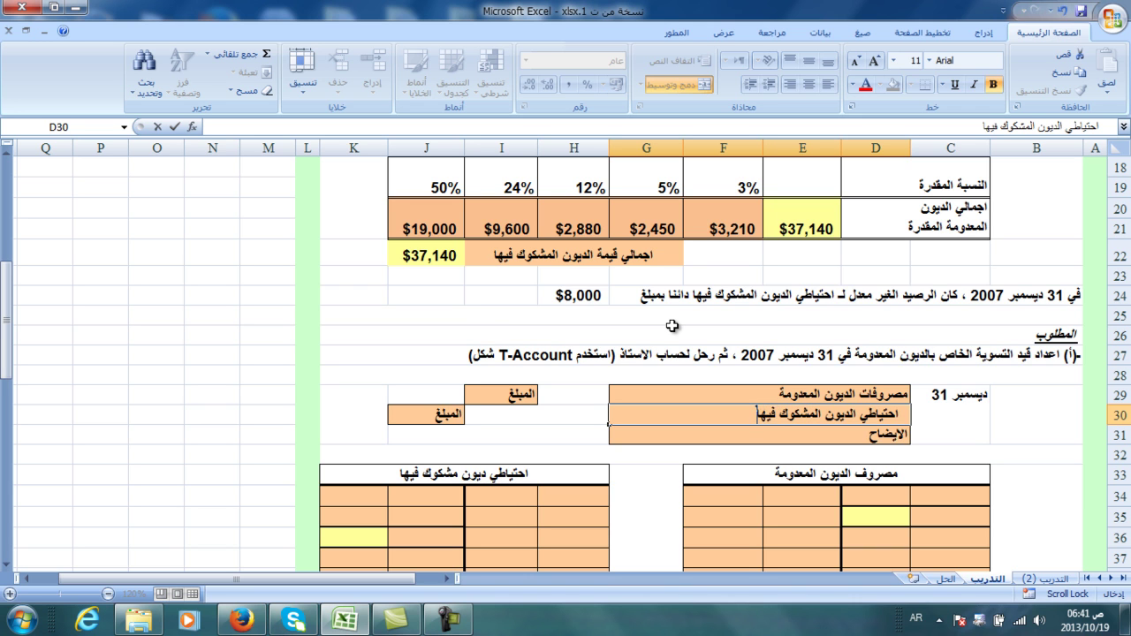
pyautogui.press('Return')
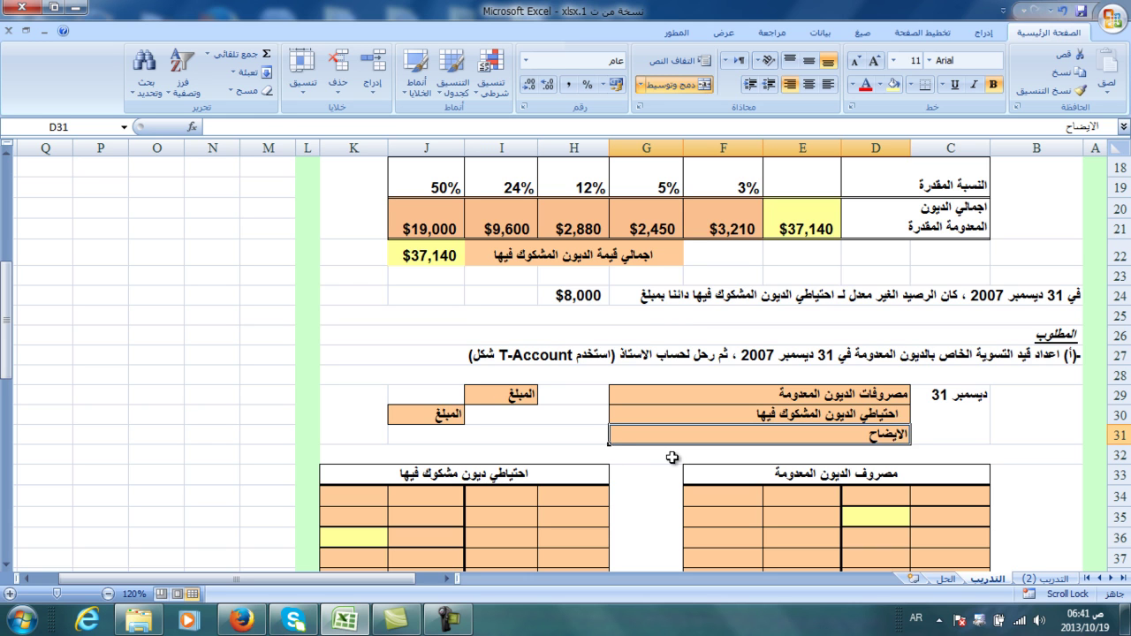
# - Calculate the entry's debit amount in I29 by subtracting the unadjusted allowance balance from the estimated total, using =J22-H24
pyautogui.click(527, 396)
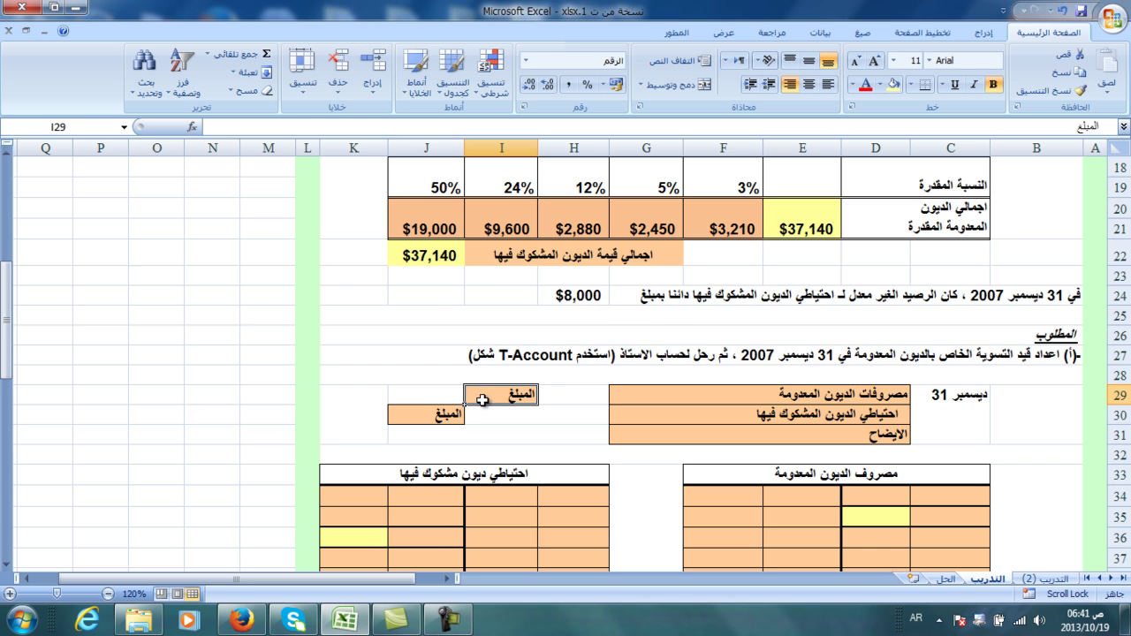
pyautogui.write('=')
pyautogui.click(432, 255)
pyautogui.write('-')
pyautogui.click(593, 294)
pyautogui.press('Return')
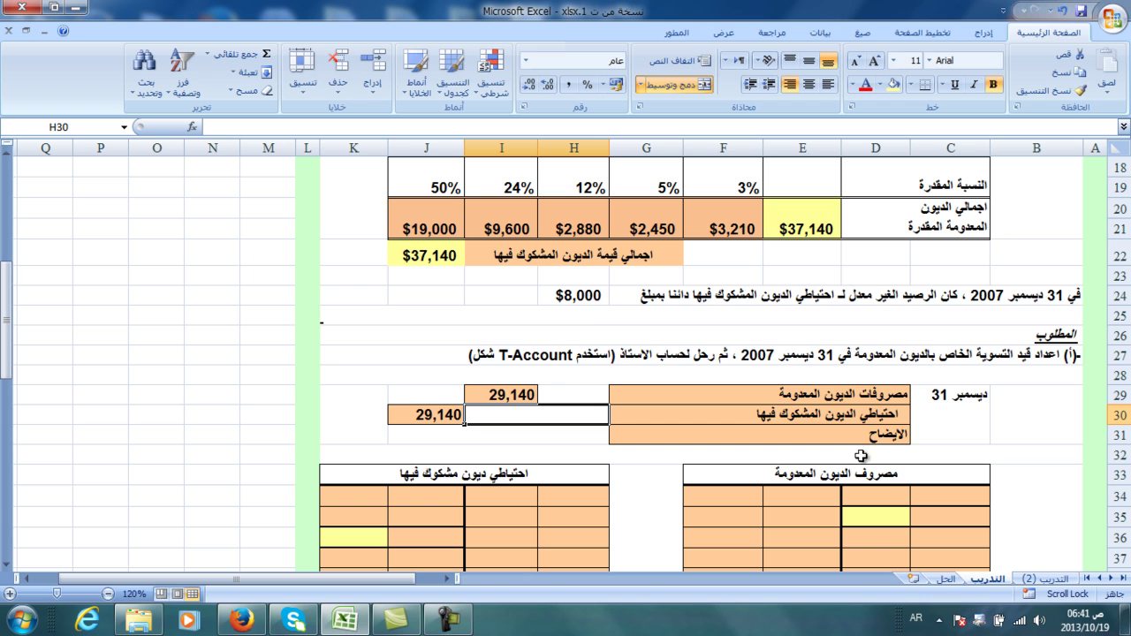
# - Replace the placeholder explanation in D31 with "الرصيد يزاد بالفرق حتى يكون اخر العام الرصيد = 37,140"
pyautogui.click(870, 432)
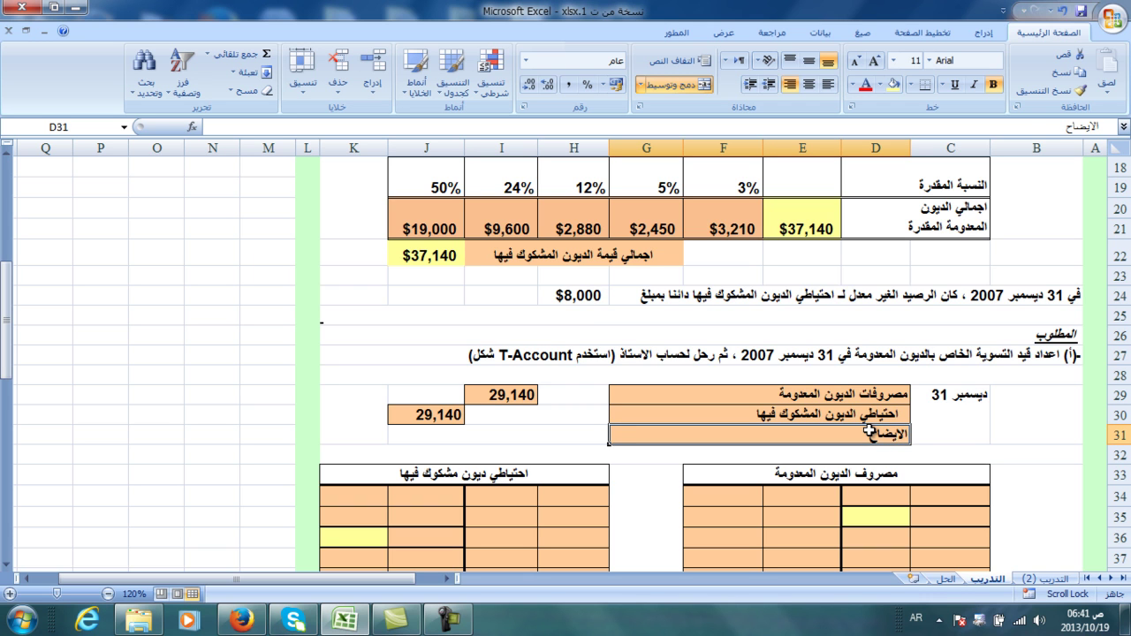
pyautogui.write('الرصي')
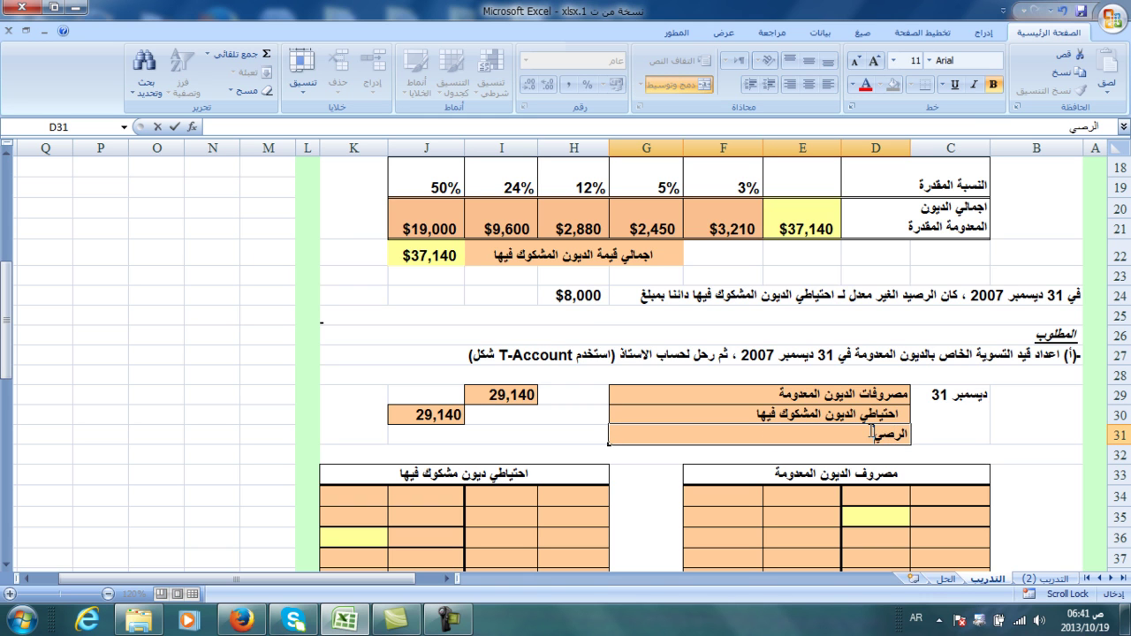
pyautogui.write('د يزاد بالفرق')
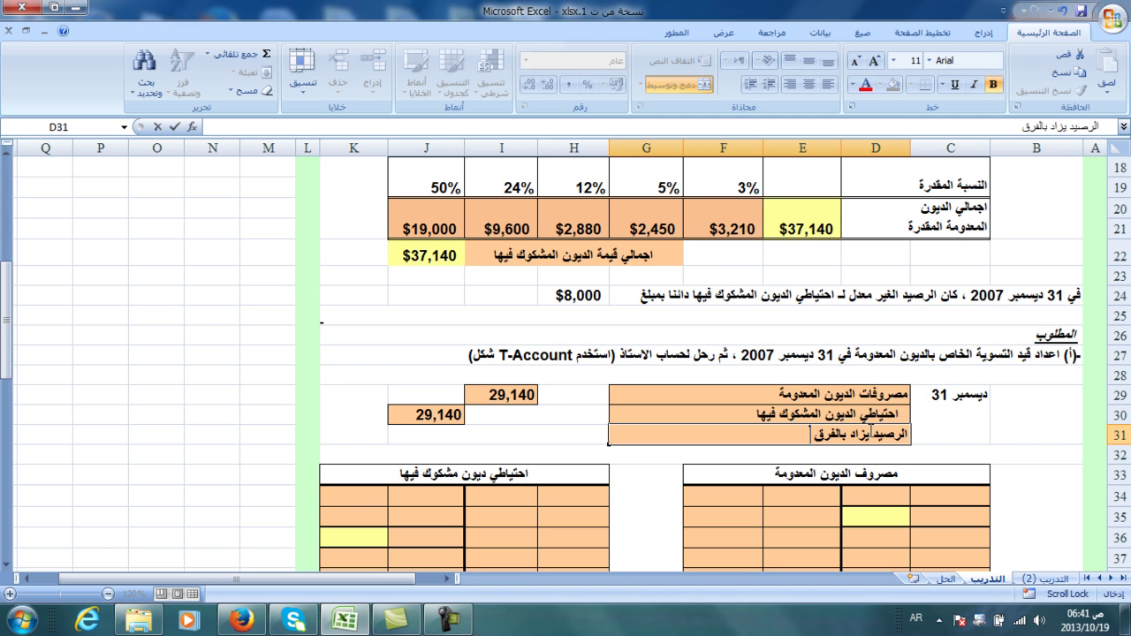
pyautogui.write(' حتى يكون اخر العام الرصيد =')
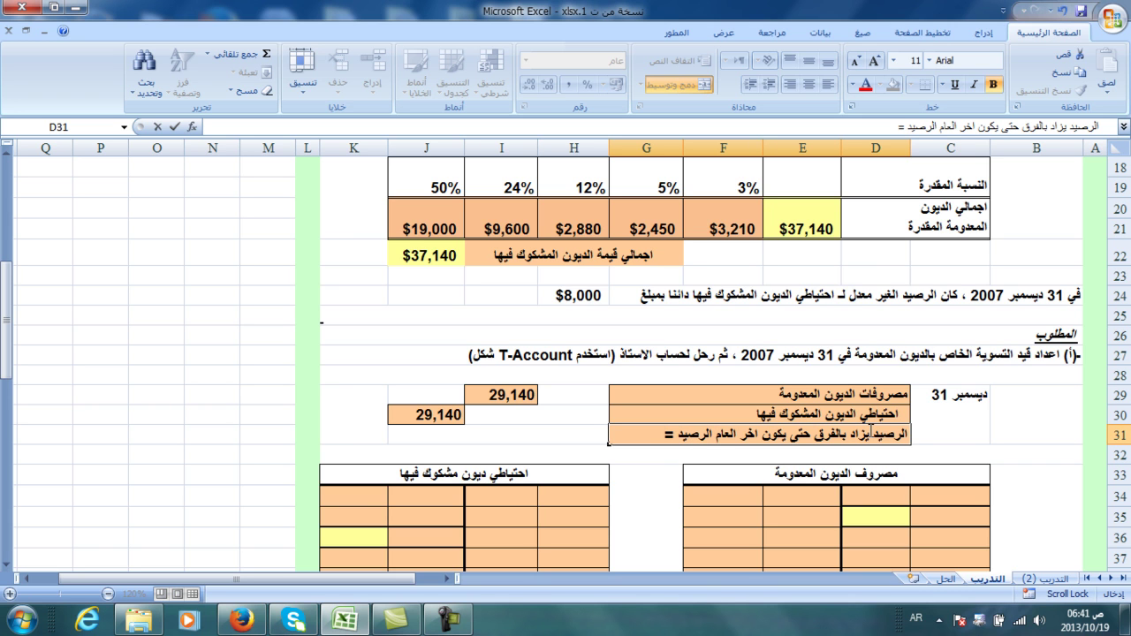
pyautogui.write('7,140')
pyautogui.press('Return')
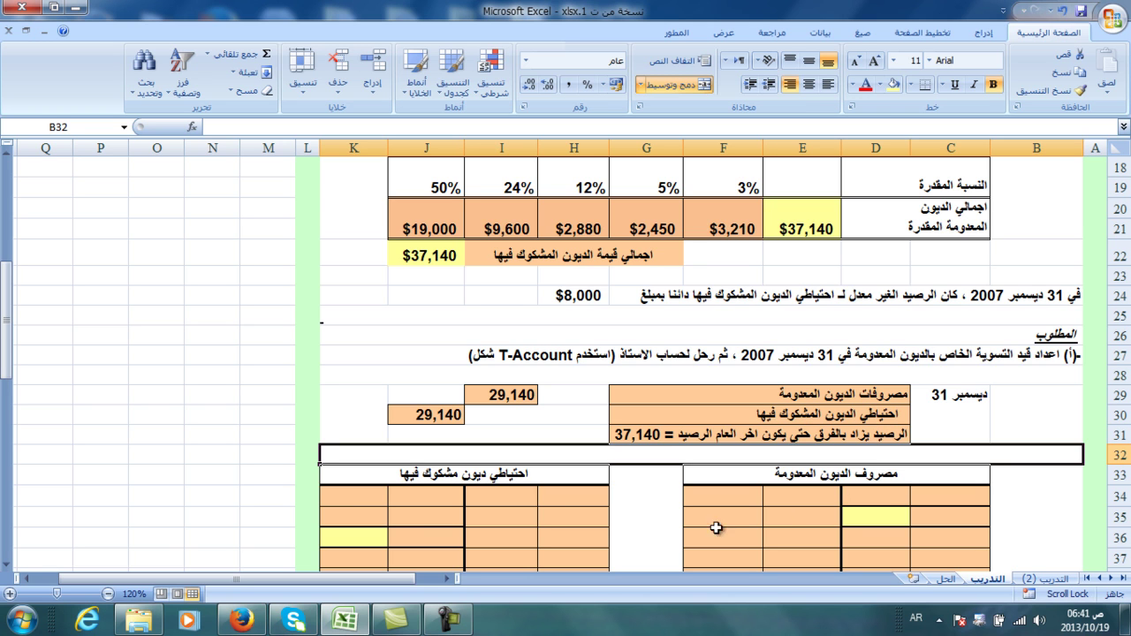
# - Enter the opening balance in the allowance T-account: label K34 "رصيد" and link J34 to the unadjusted balance with =H24
pyautogui.click(365, 498)
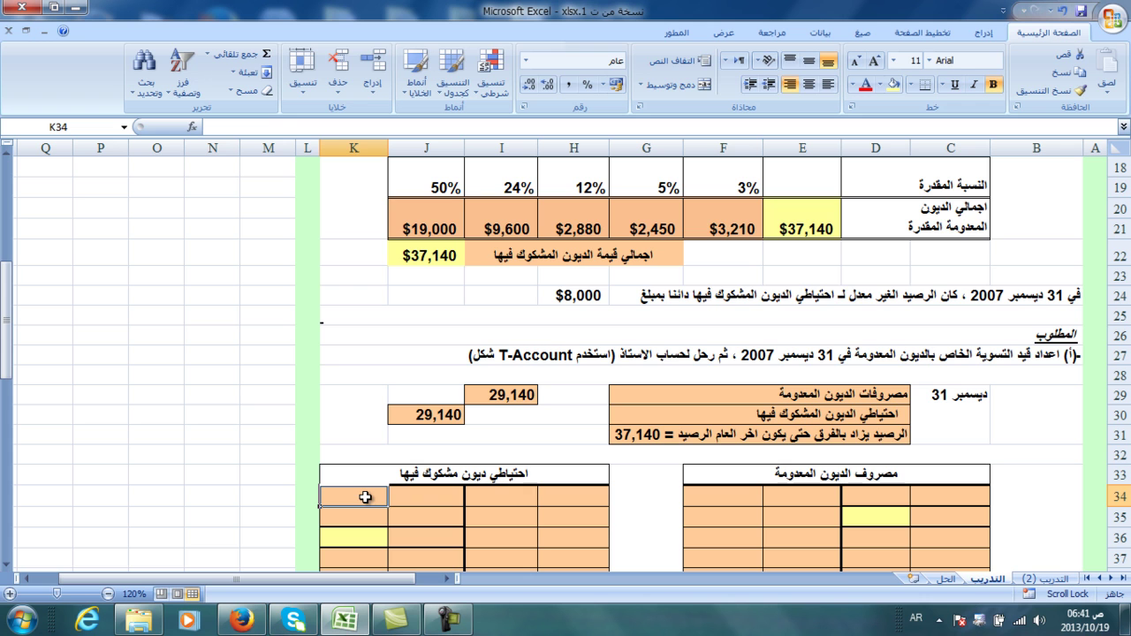
pyautogui.write('رصي')
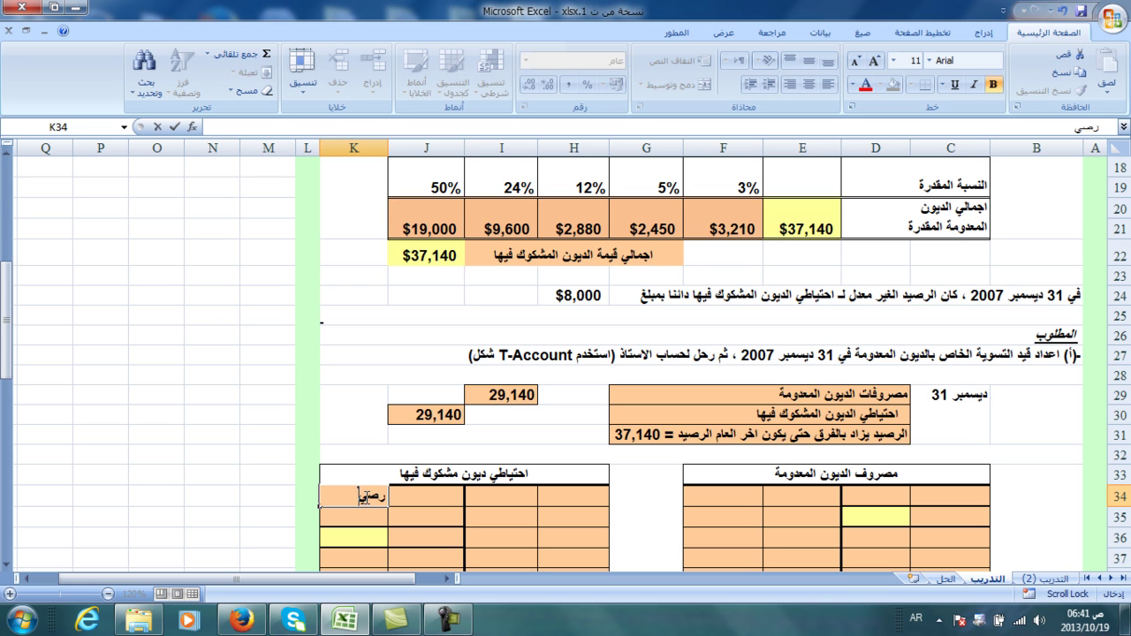
pyautogui.press('Return')
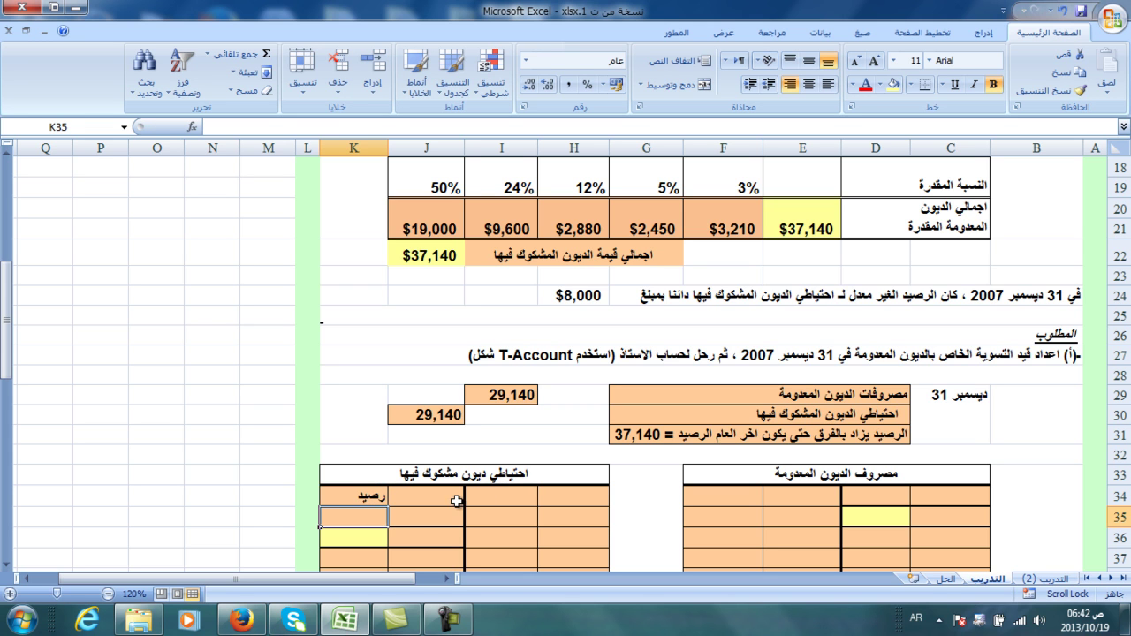
pyautogui.click(456, 500)
pyautogui.write('=')
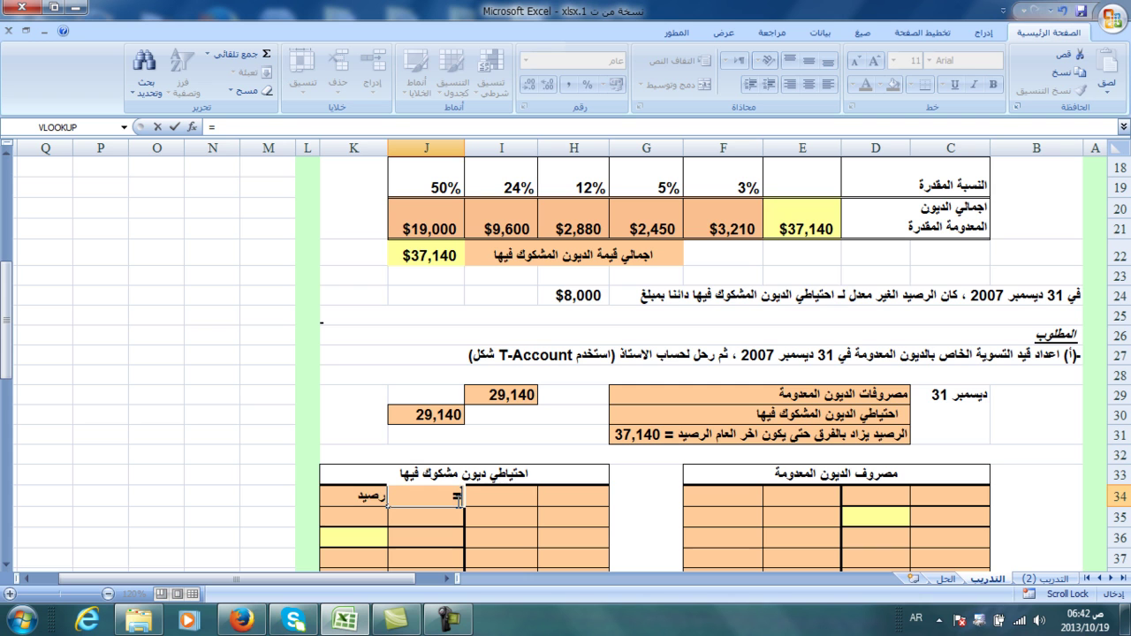
pyautogui.click(567, 294)
pyautogui.press('Return')
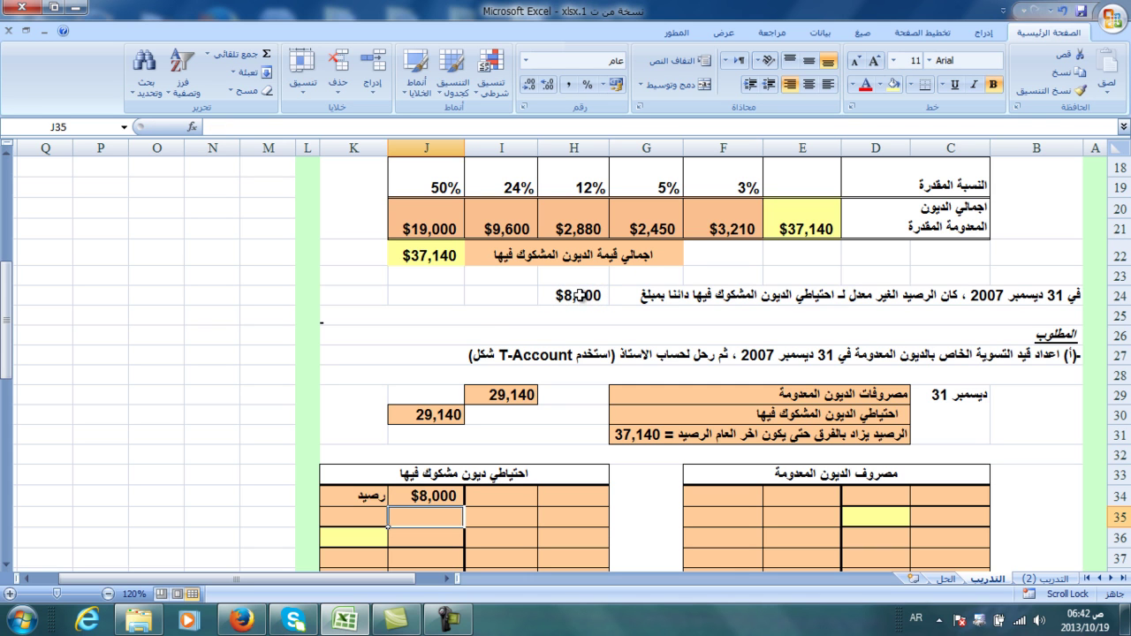
# - Post the adjusting entry's credit to the allowance T-account, linking K35 to the December 31 date and J35 to =J30
pyautogui.click(368, 522)
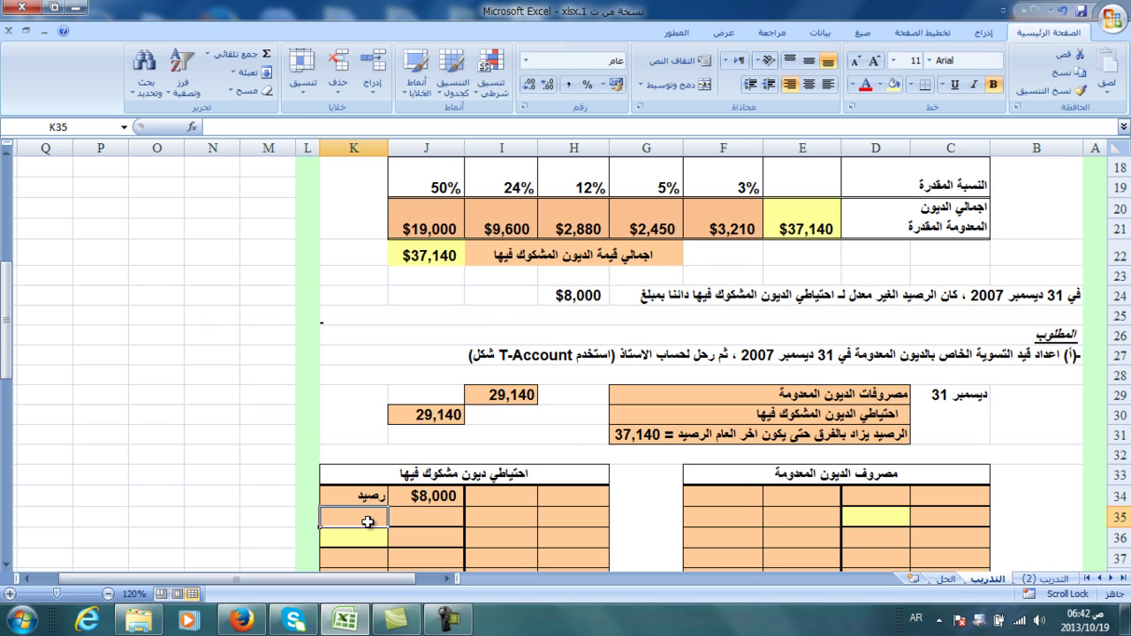
pyautogui.write('=')
pyautogui.click(960, 409)
pyautogui.press('Return')
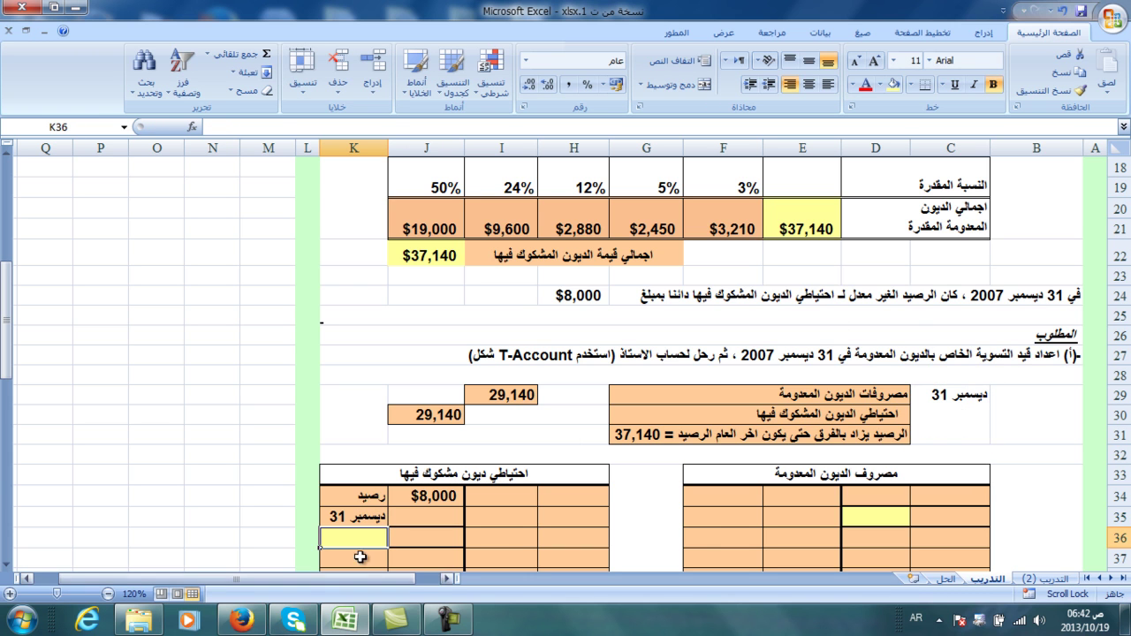
pyautogui.click(418, 515)
pyautogui.write('=')
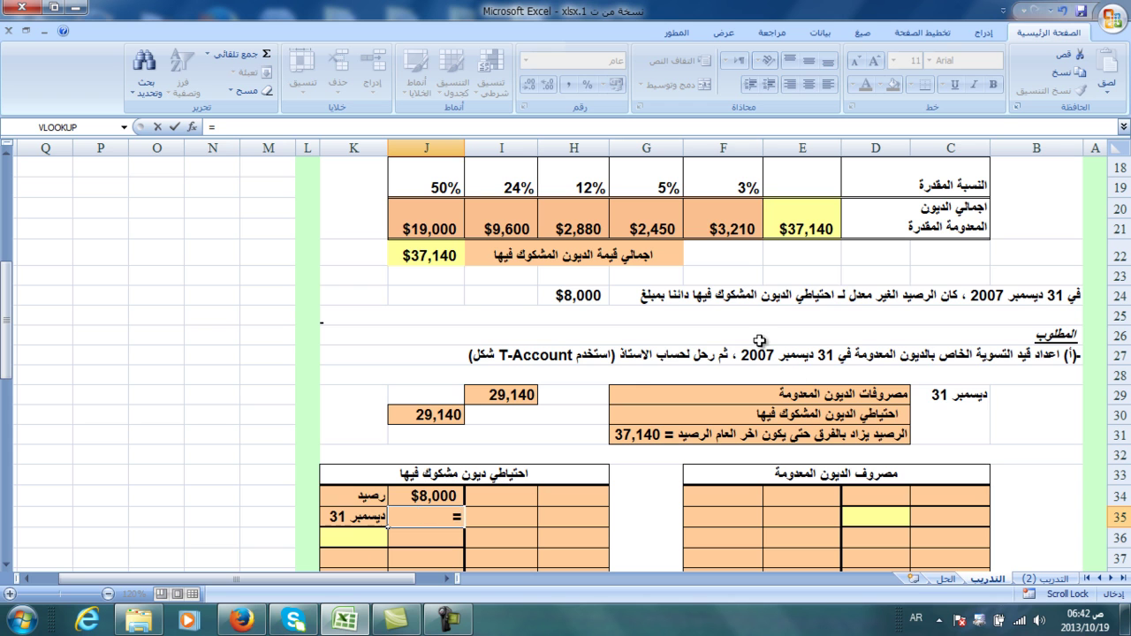
pyautogui.click(429, 420)
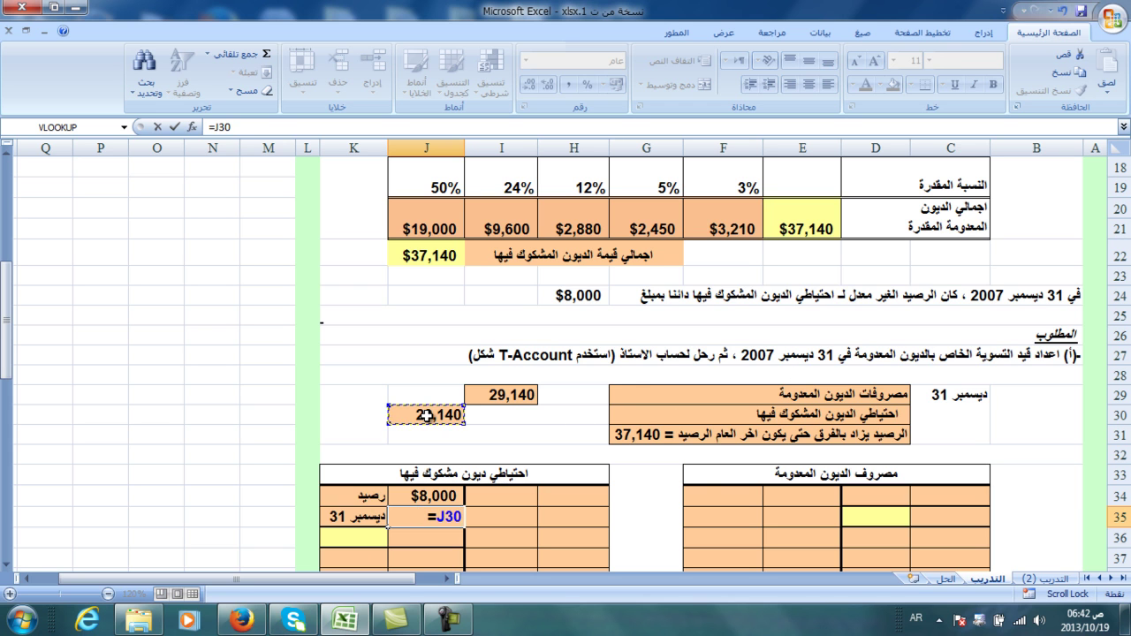
pyautogui.press('Return')
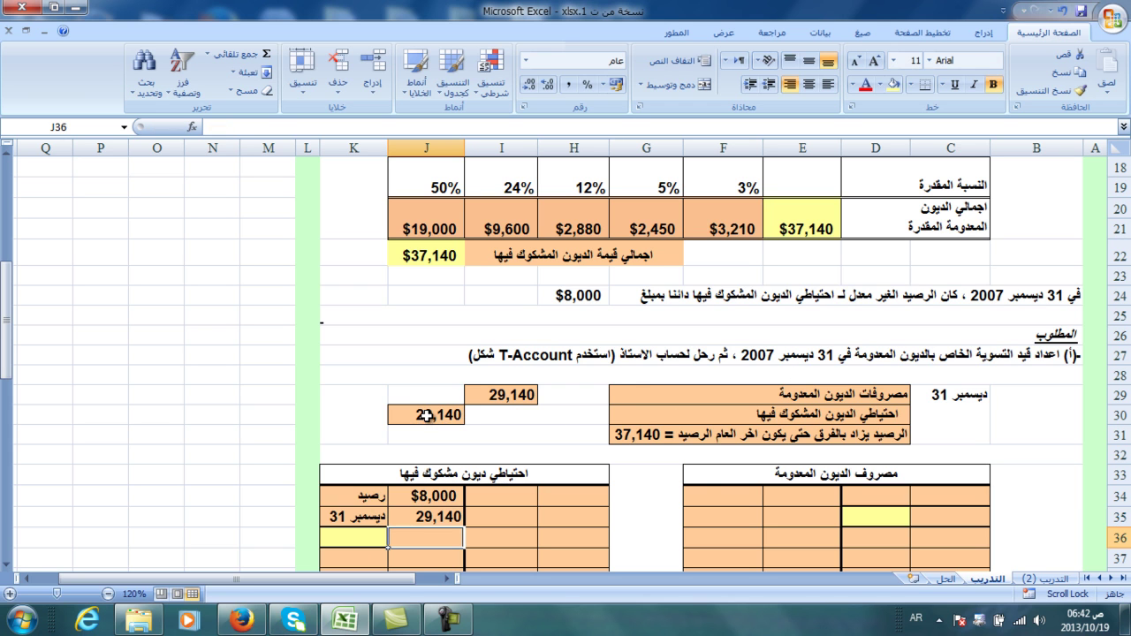
# - Post the adjusting entry's debit to the bad debts expense T-account, linking D34 to the December 31 date and C34 to I29
pyautogui.click(885, 500)
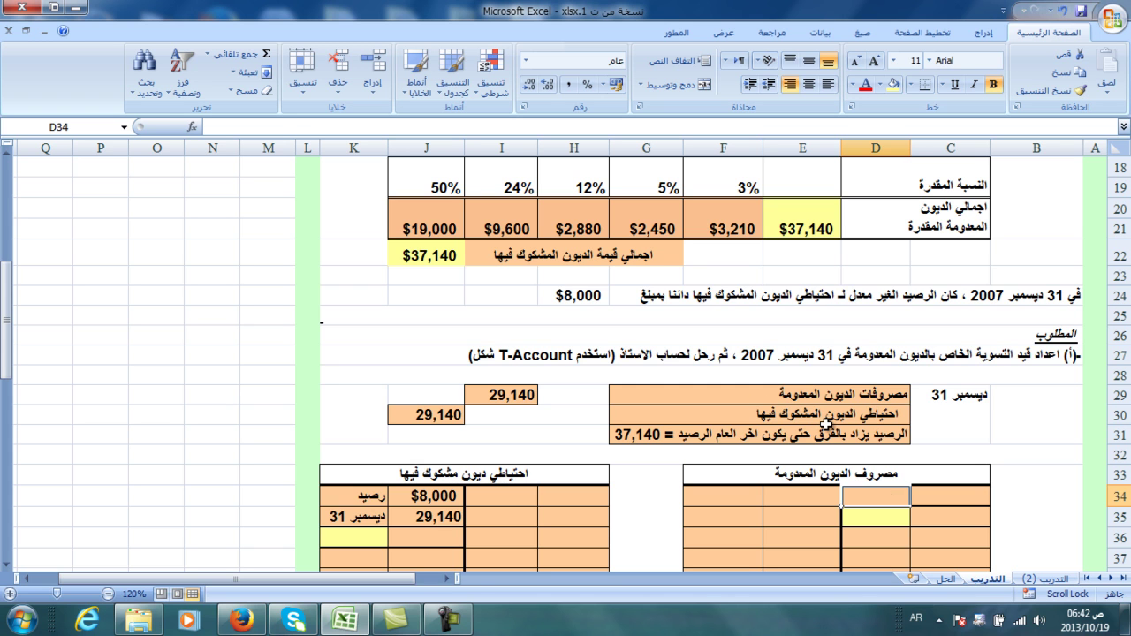
pyautogui.write('=')
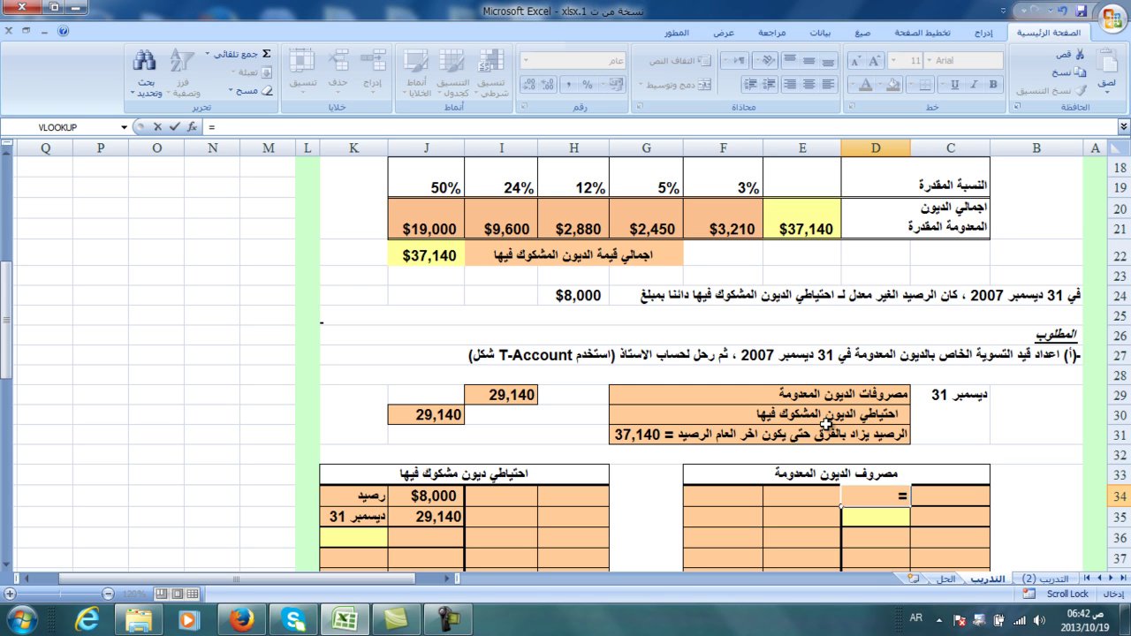
pyautogui.click(947, 394)
pyautogui.press('Return')
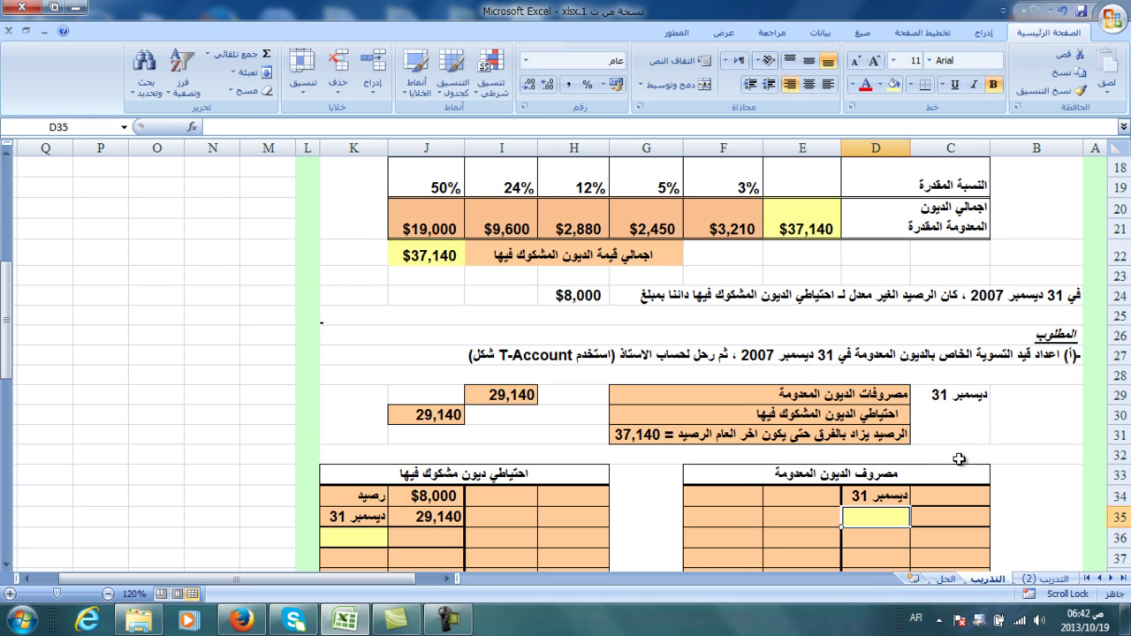
pyautogui.click(944, 497)
pyautogui.write('=')
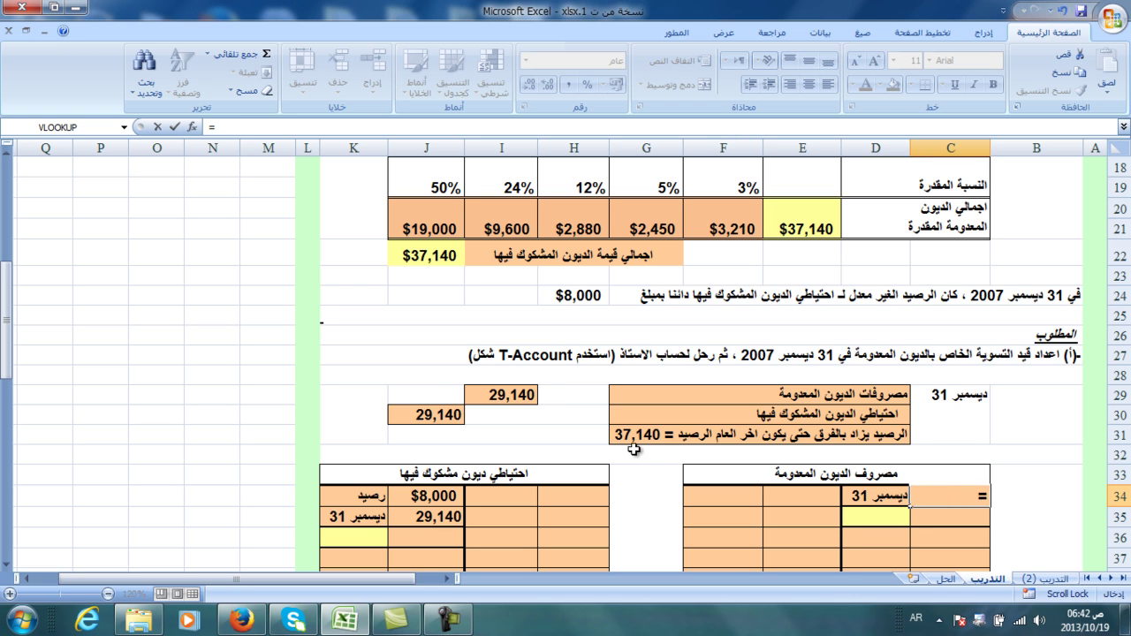
pyautogui.click(523, 393)
pyautogui.press('Return')
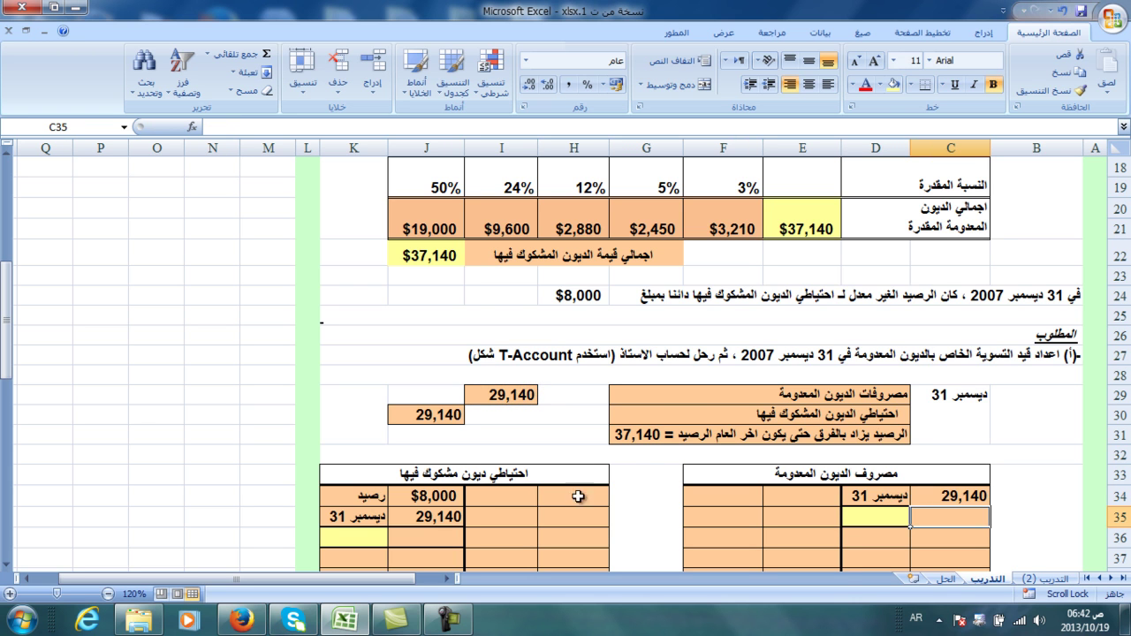
# - Label K36 "رصيد اخر" and total the allowance T-account's credit amounts in J36 with AutoSum
pyautogui.click(367, 538)
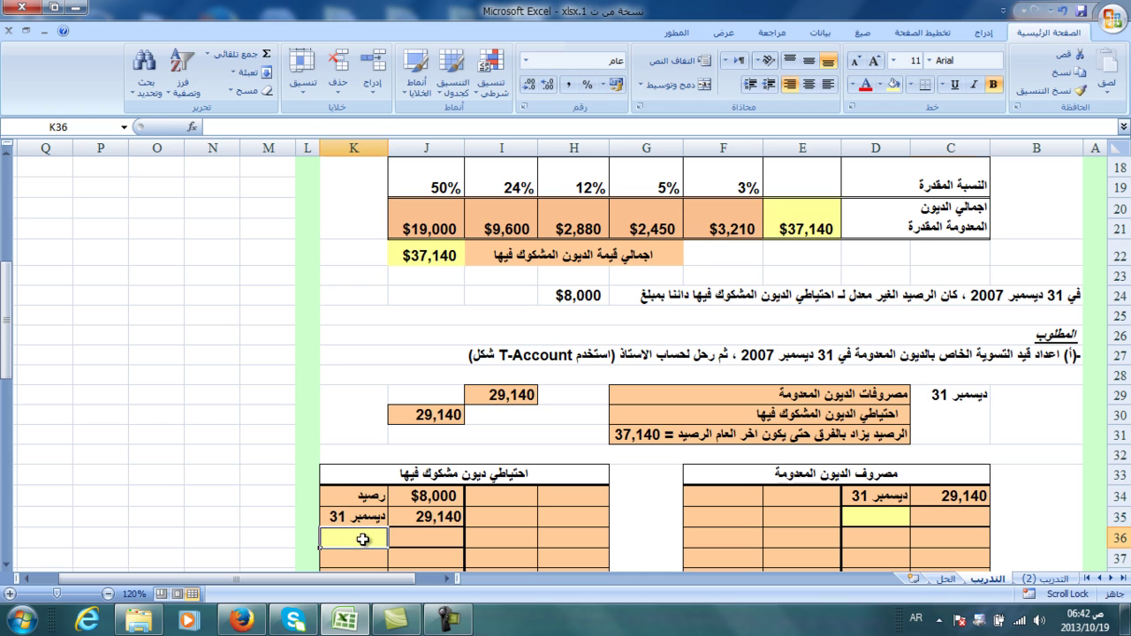
pyautogui.write('رصيد')
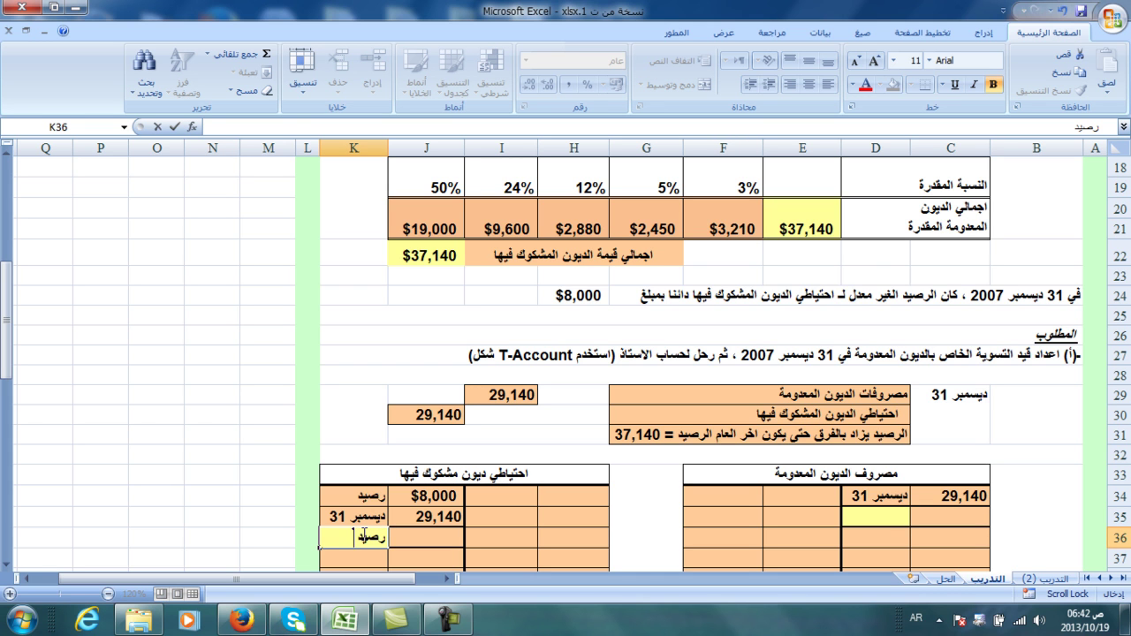
pyautogui.write(' اخر')
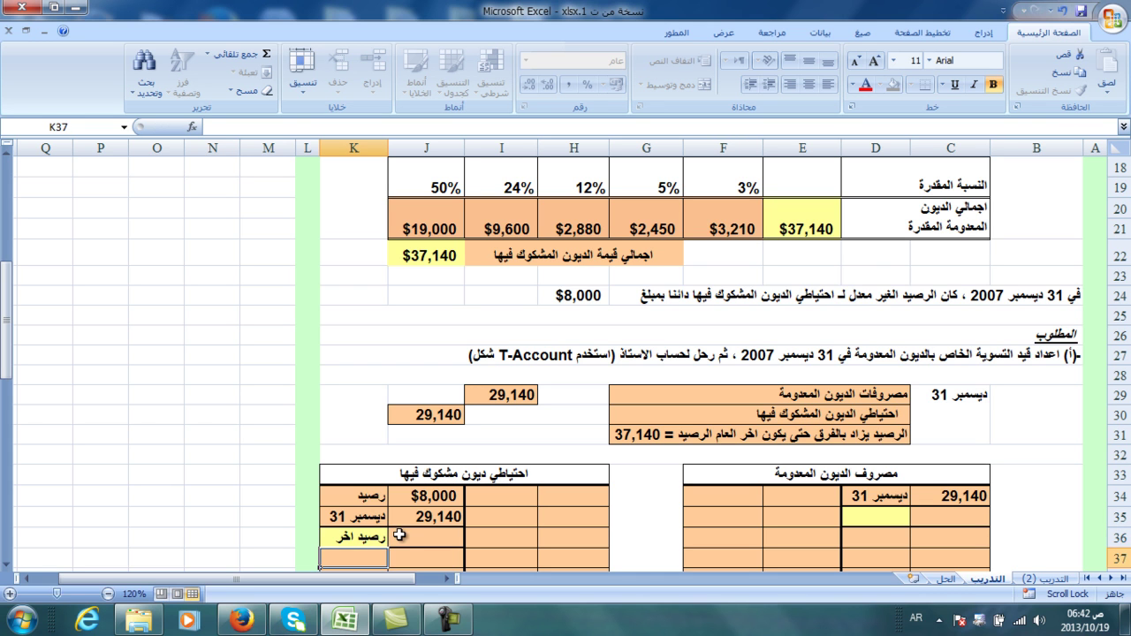
pyautogui.click(399, 535)
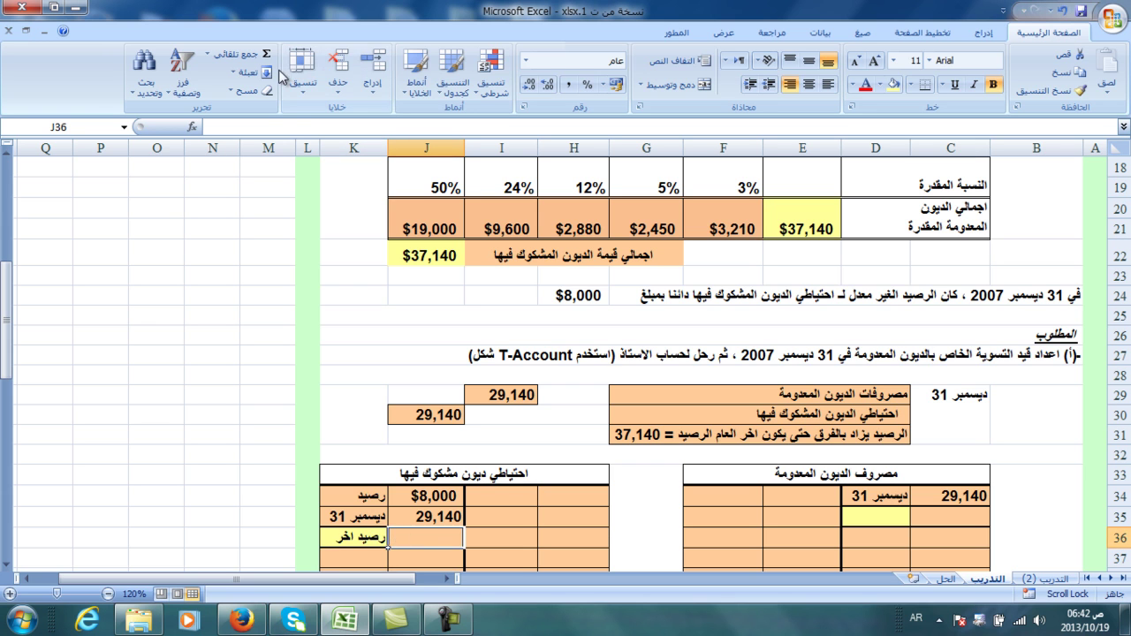
pyautogui.click(243, 53)
pyautogui.press('Return')
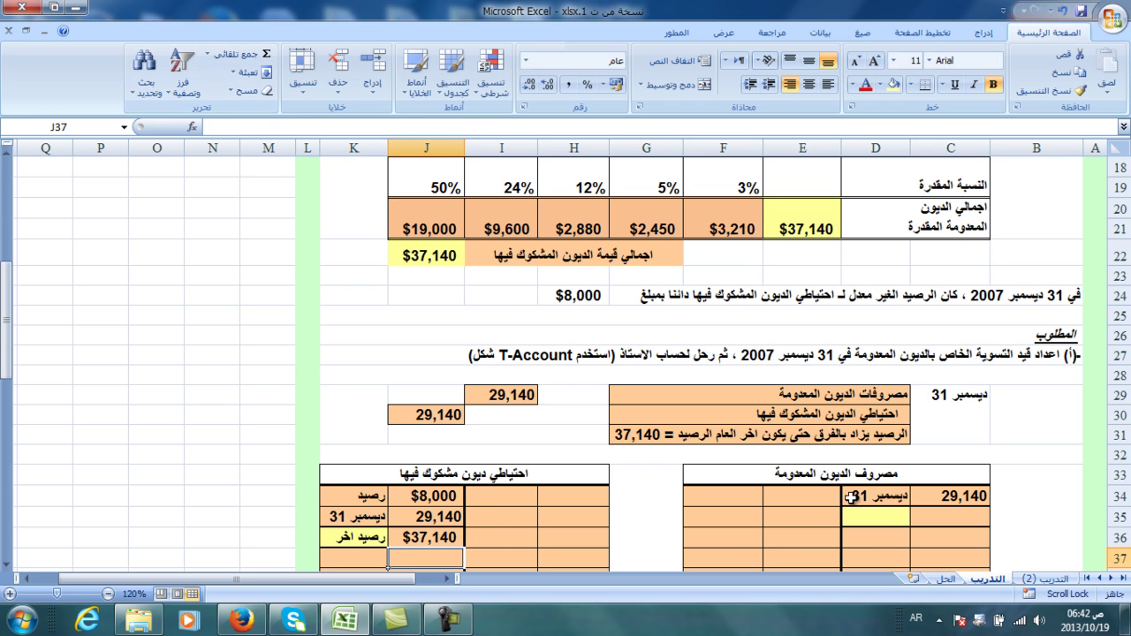
# - Link the expense T-account's ending balance label in D35 to K36 and total its debit amount in C35 with AutoSum
pyautogui.click(880, 519)
pyautogui.write('=')
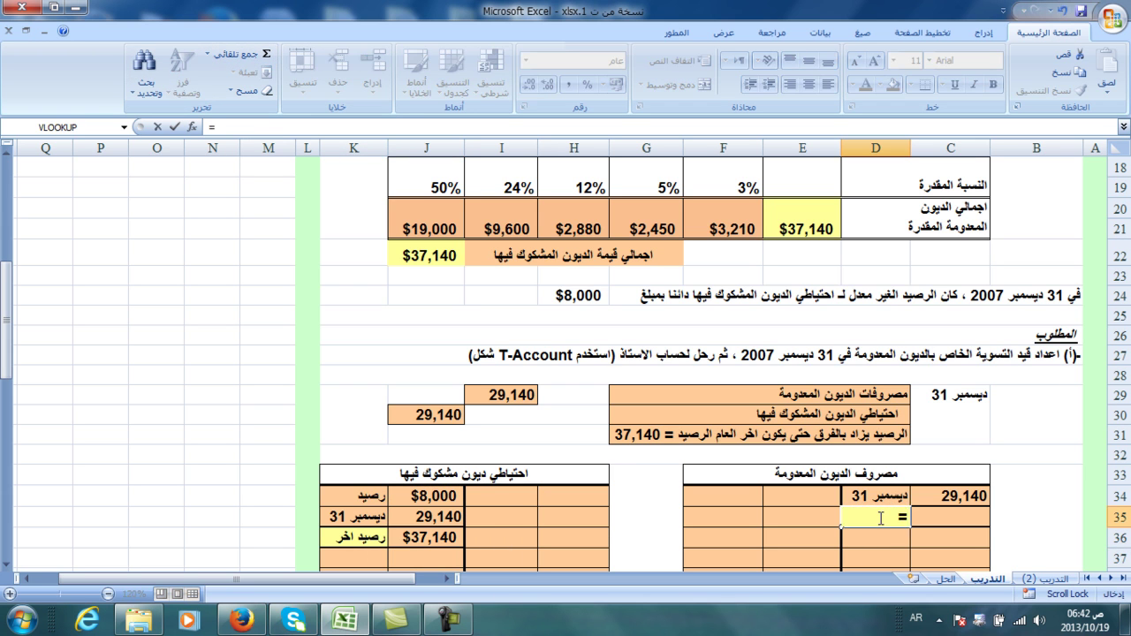
pyautogui.click(362, 539)
pyautogui.press('Return')
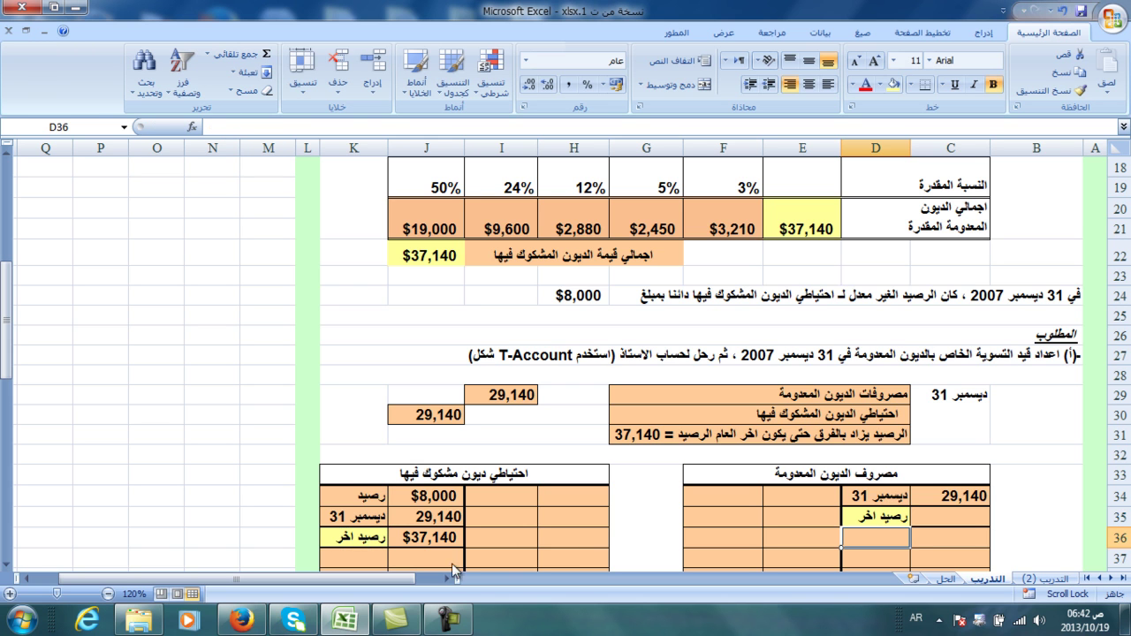
pyautogui.click(953, 521)
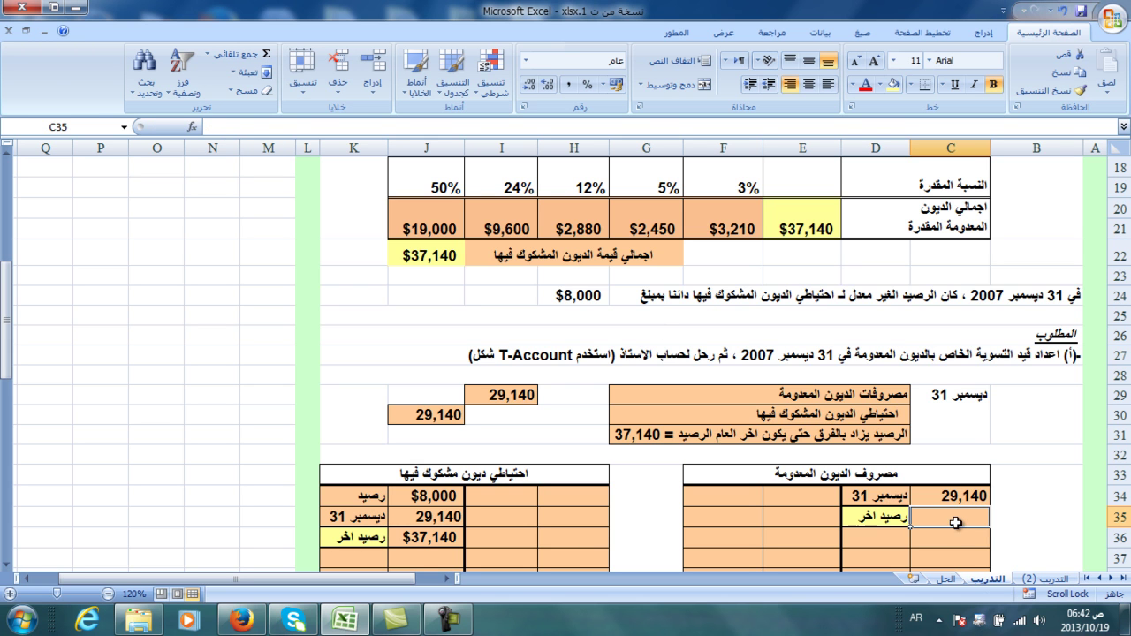
pyautogui.click(254, 56)
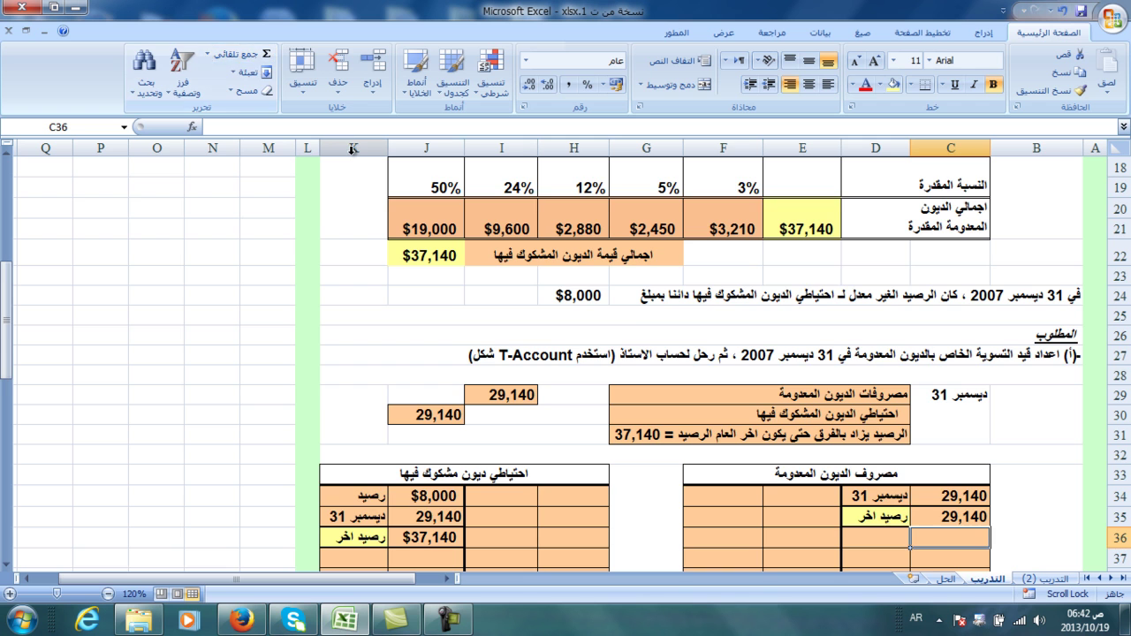
# - Name the March 1 write-off entry's accounts, linking D47 to the allowance account title with =H33 and entering "الذمم المدينة - اسم الزبون" in D48
pyautogui.scroll(-1, 351, 148)
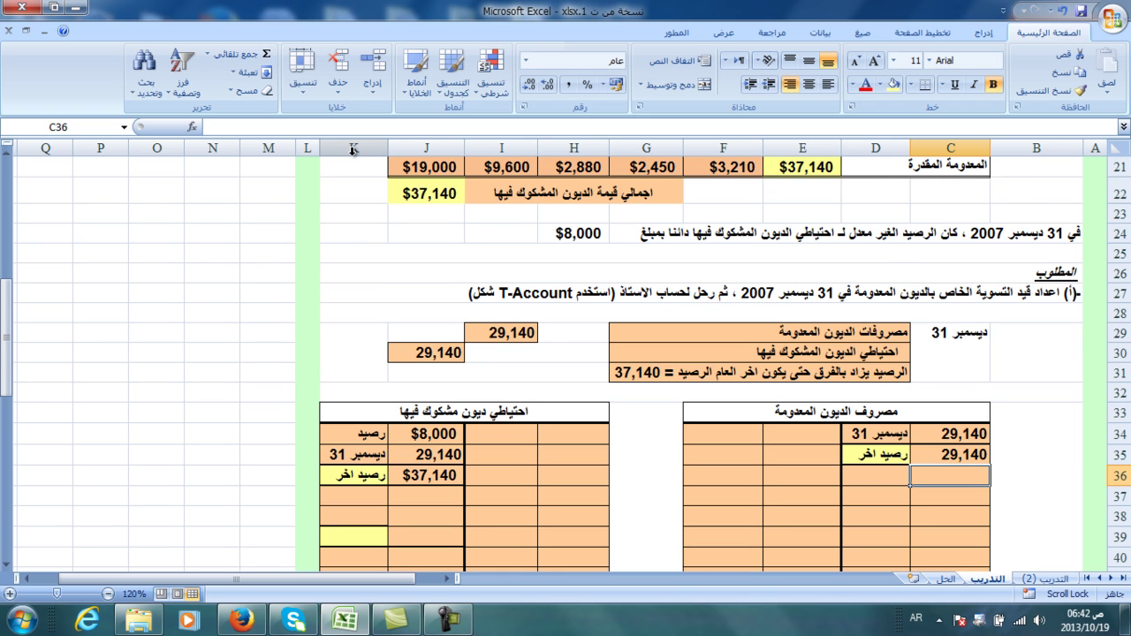
pyautogui.scroll(-1, 351, 150)
pyautogui.scroll(-2, 351, 151)
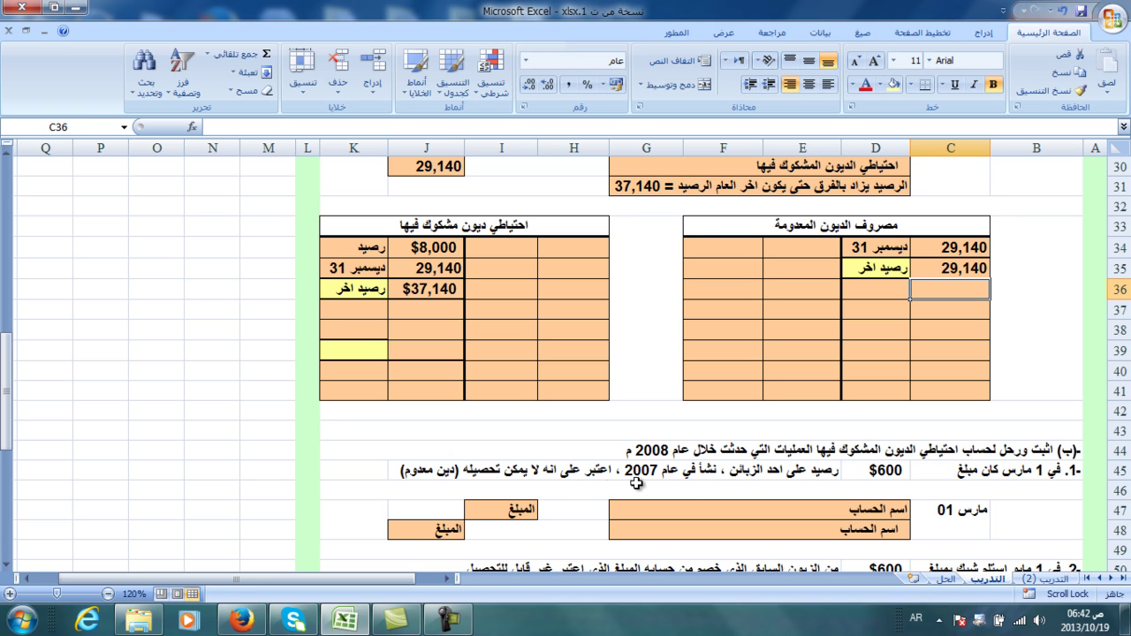
pyautogui.click(837, 511)
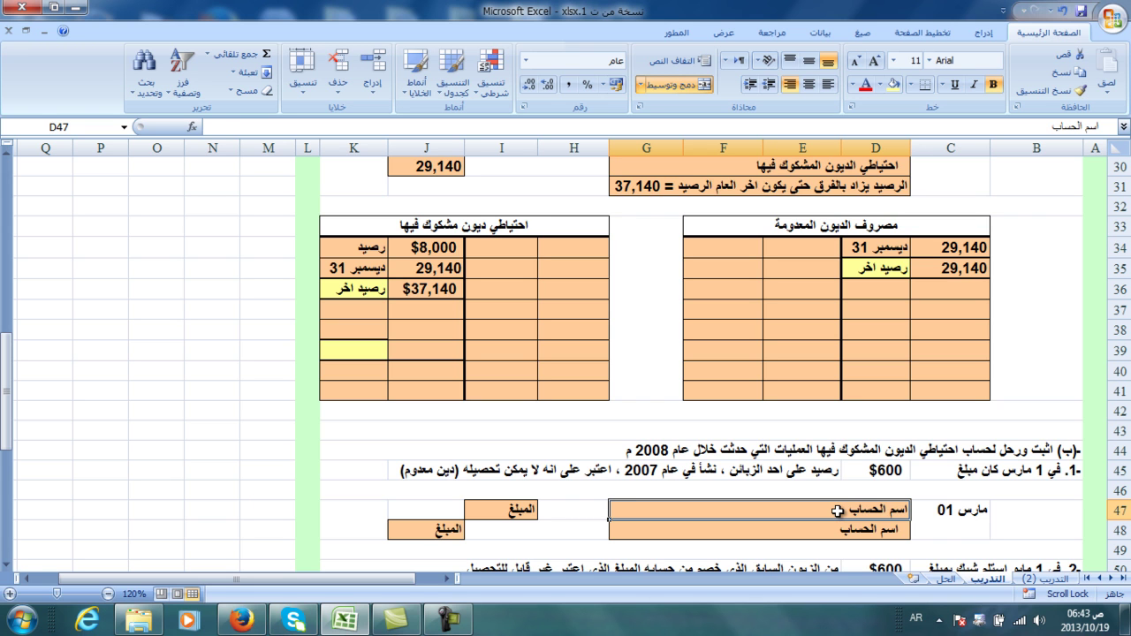
pyautogui.write('=')
pyautogui.click(524, 225)
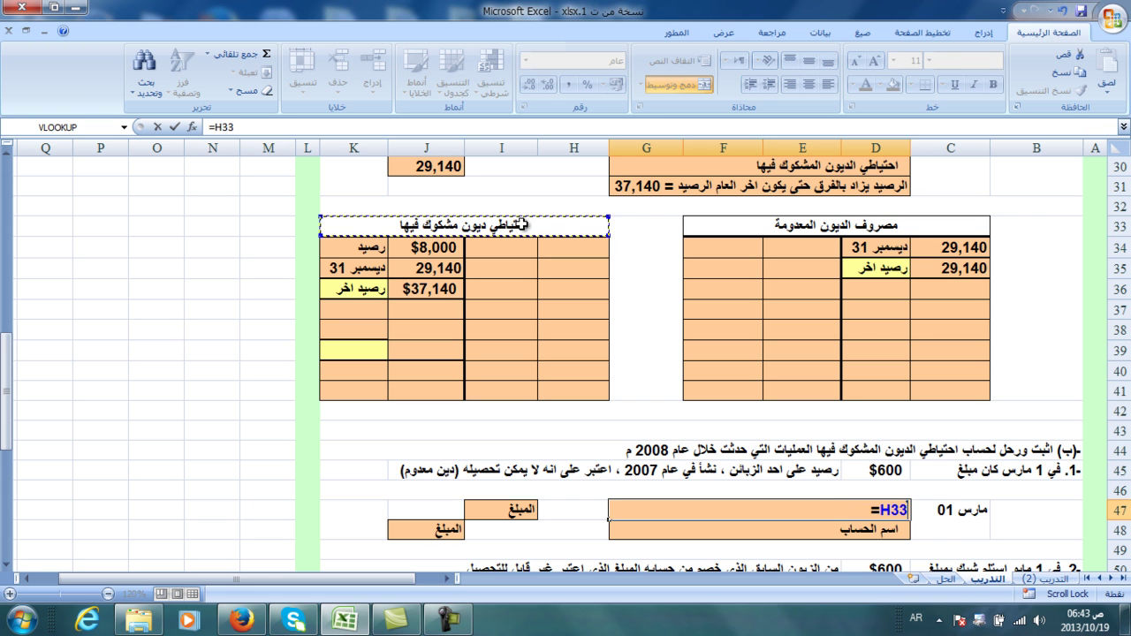
pyautogui.press('Return')
pyautogui.write('الذمم المدينة -')
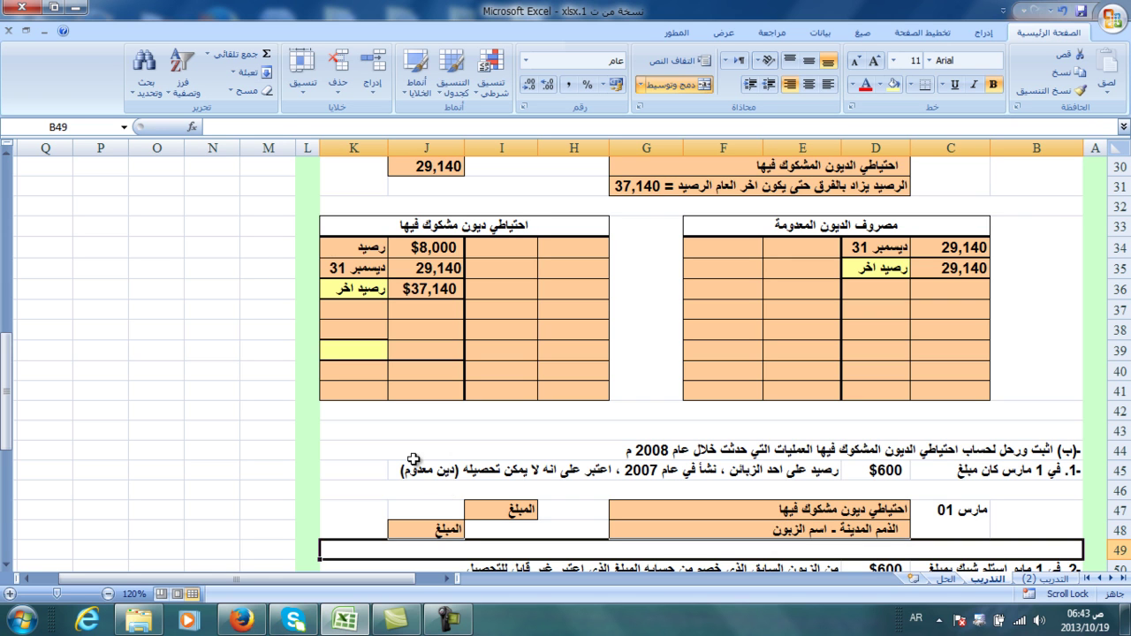
# - Fill in the March 1 write-off entry's debit amount by linking I47 to the transaction amount in D45
pyautogui.click(502, 527)
pyautogui.click(513, 510)
pyautogui.write('=')
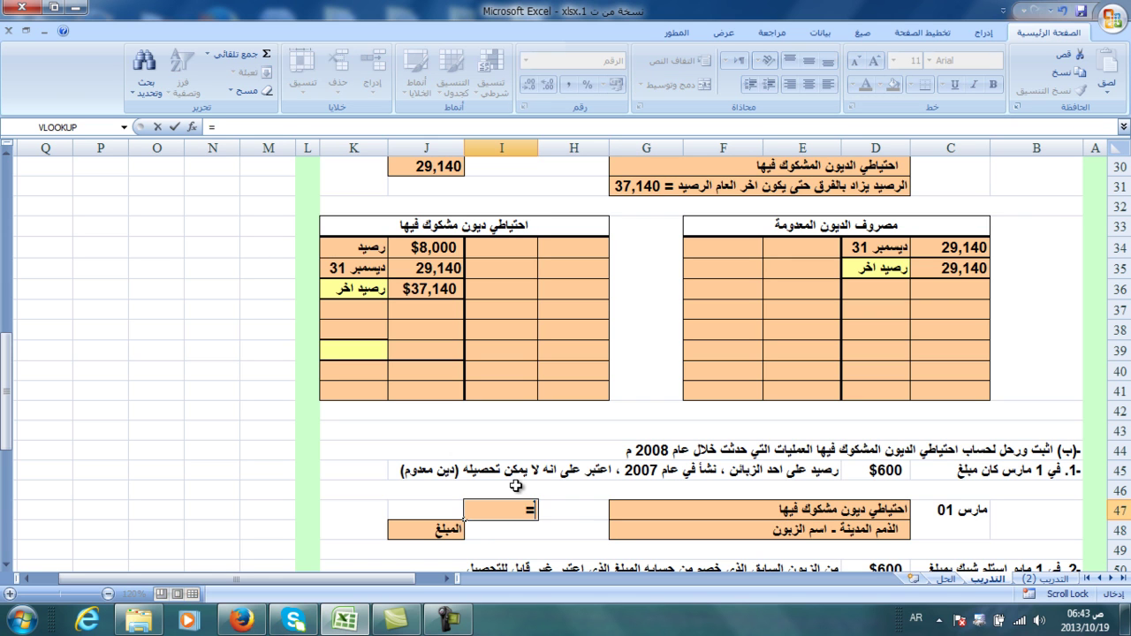
pyautogui.click(853, 471)
pyautogui.press('Return')
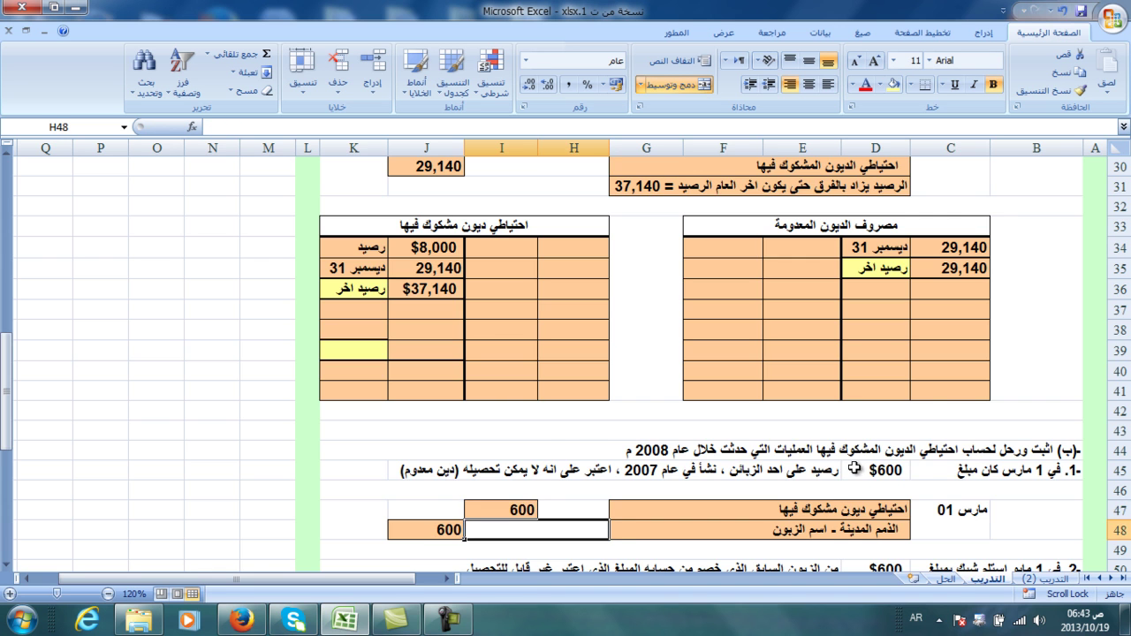
# - Name the accounts of the first May 1 entry, linking D53 to the customer receivable in D48 and D54 to the allowance account in D47
pyautogui.scroll(-2, 818, 503)
pyautogui.scroll(-1, 817, 503)
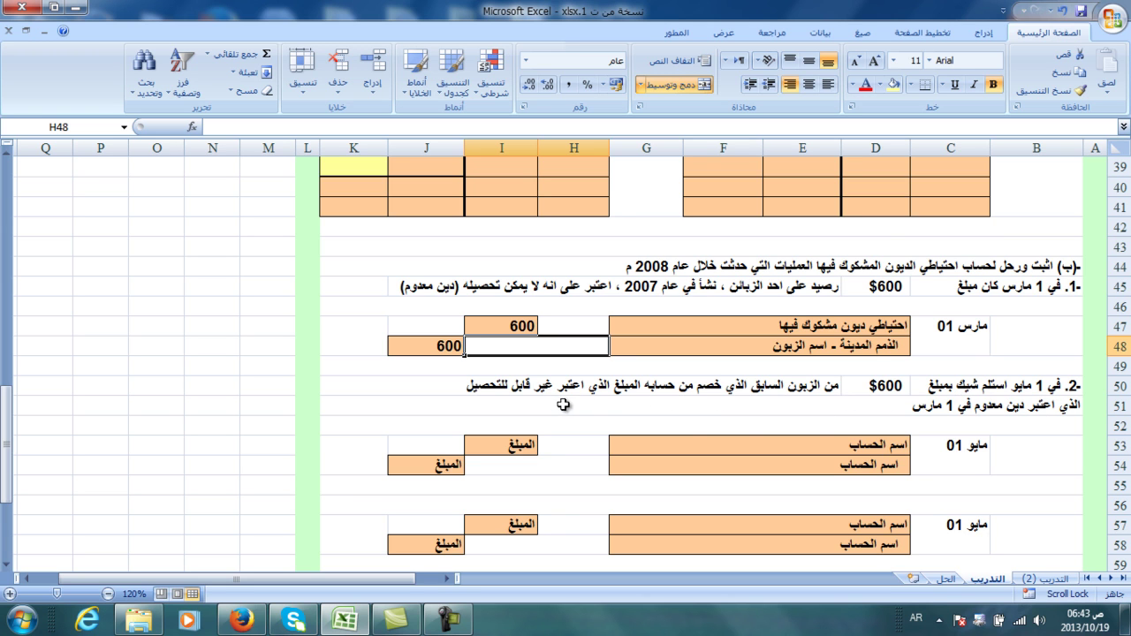
pyautogui.click(874, 445)
pyautogui.write('=')
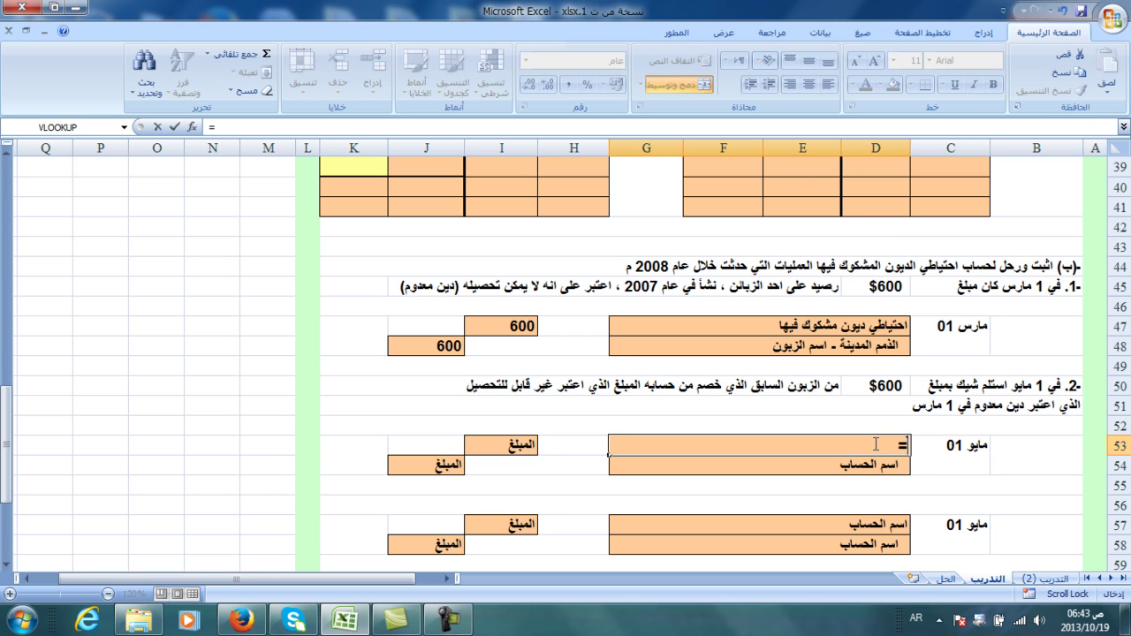
pyautogui.click(891, 344)
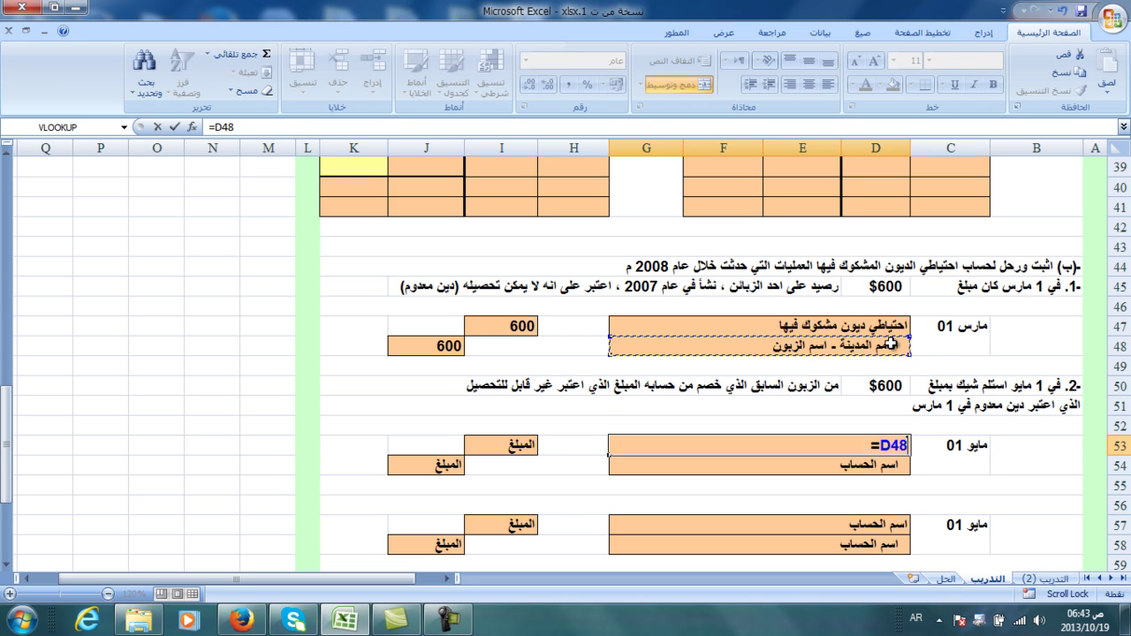
pyautogui.press('Return')
pyautogui.write('=')
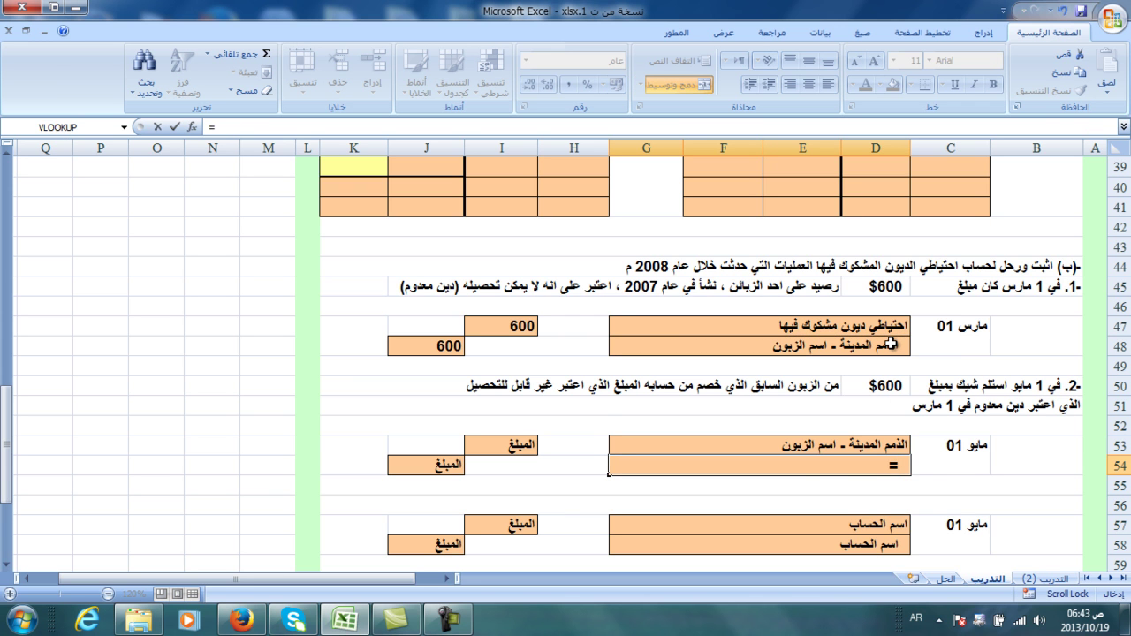
pyautogui.click(875, 324)
pyautogui.press('Return')
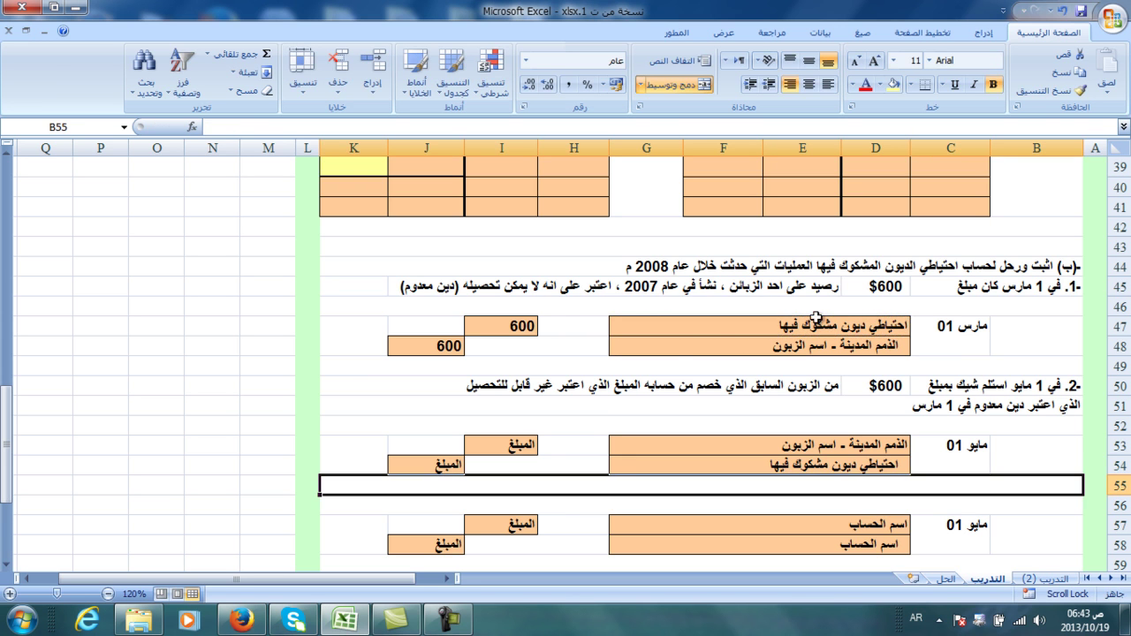
# - Fill in the first May 1 entry's debit amount by linking I53 to the received cheque amount in D50
pyautogui.click(516, 437)
pyautogui.write('=')
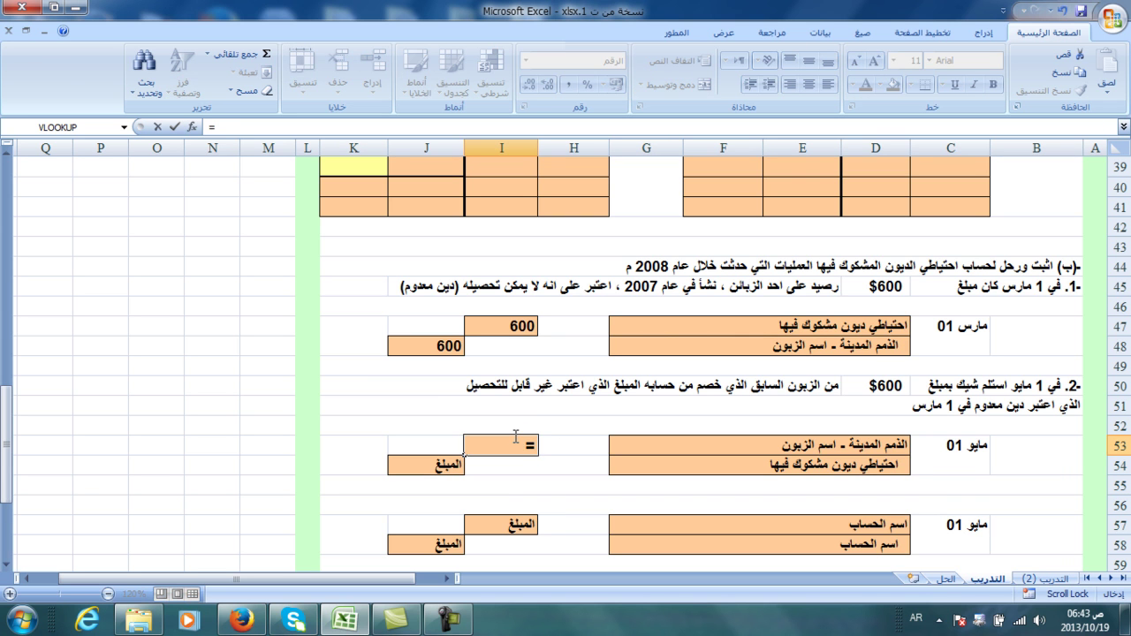
pyautogui.click(900, 389)
pyautogui.press('Return')
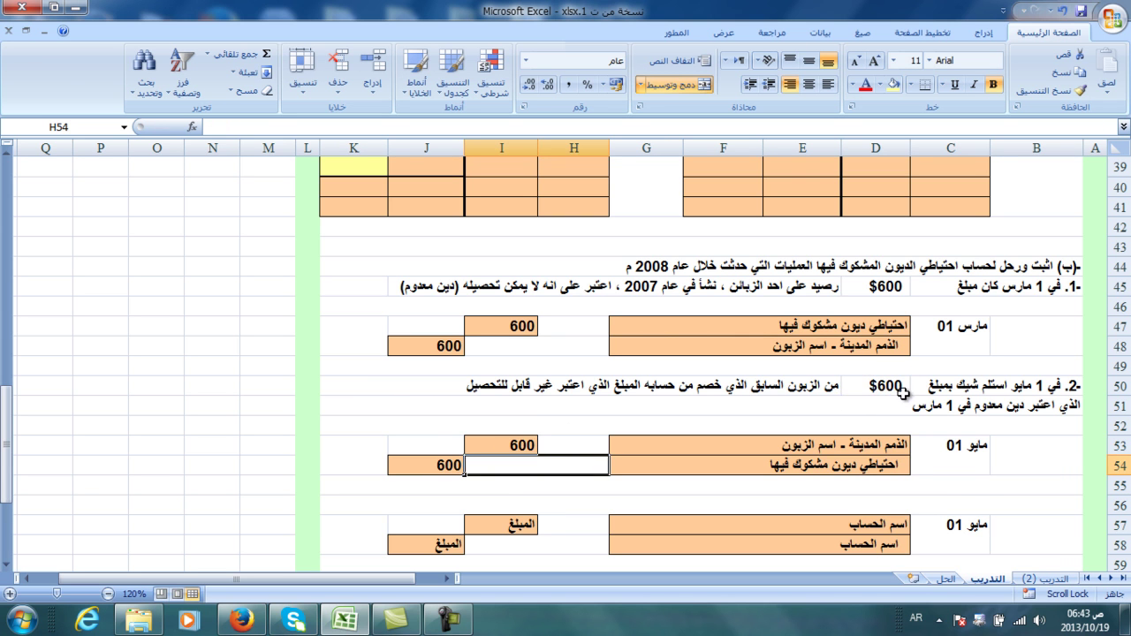
# - Name the second May 1 entry's accounts, entering "النقدية" in D57 and linking D58 to the customer receivable in D53
pyautogui.scroll(-1, 901, 393)
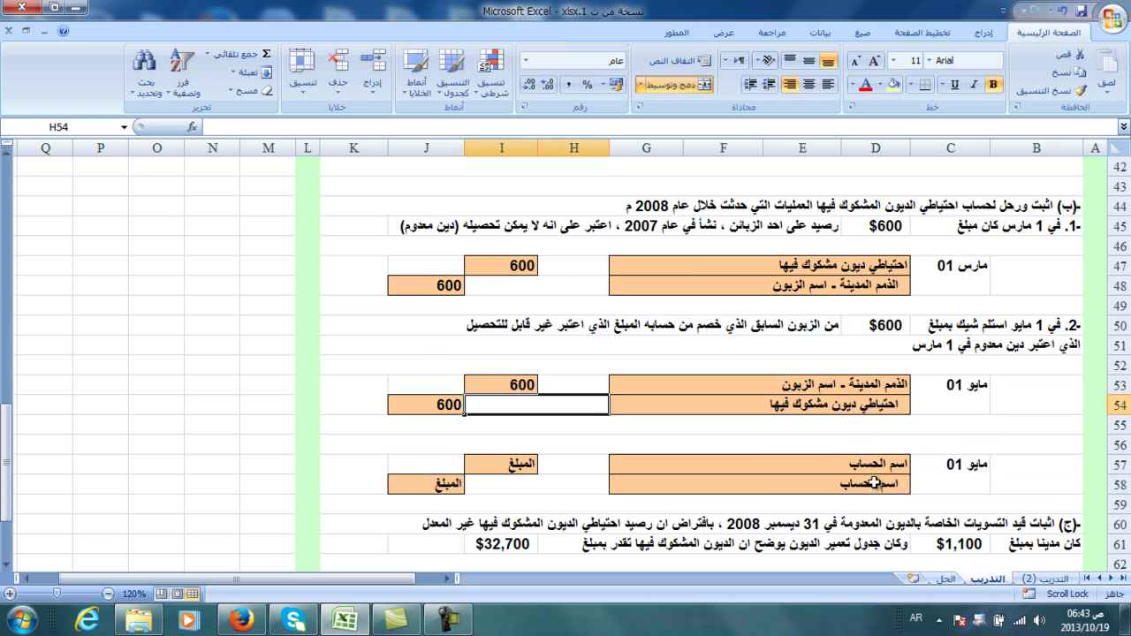
pyautogui.click(875, 466)
pyautogui.write('ال')
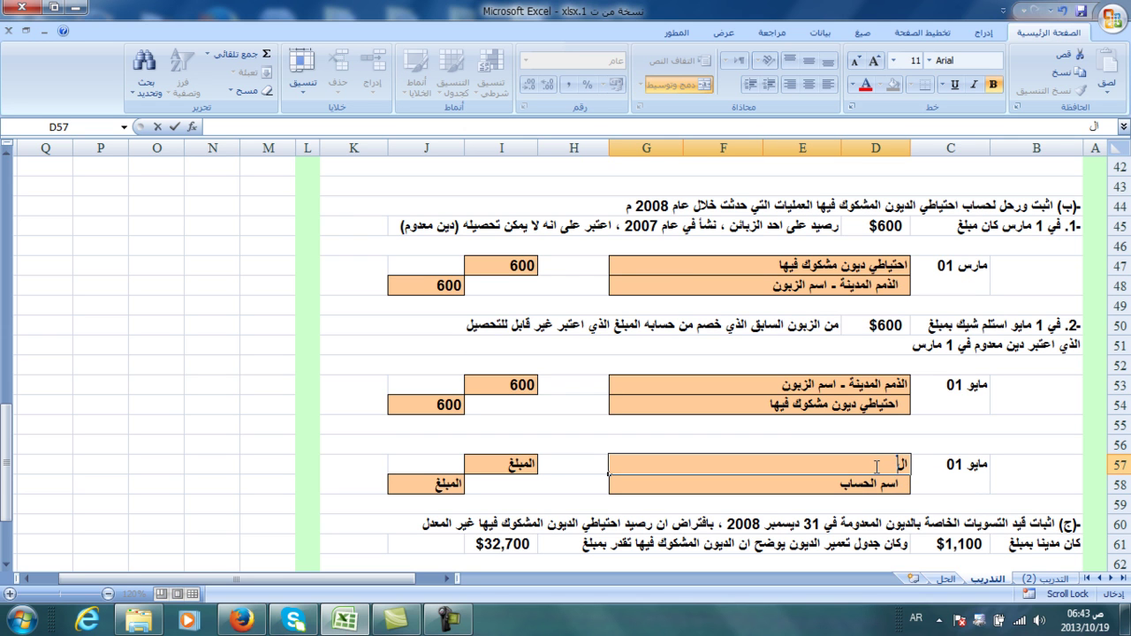
pyautogui.write('نقدية')
pyautogui.press('Return')
pyautogui.write('=')
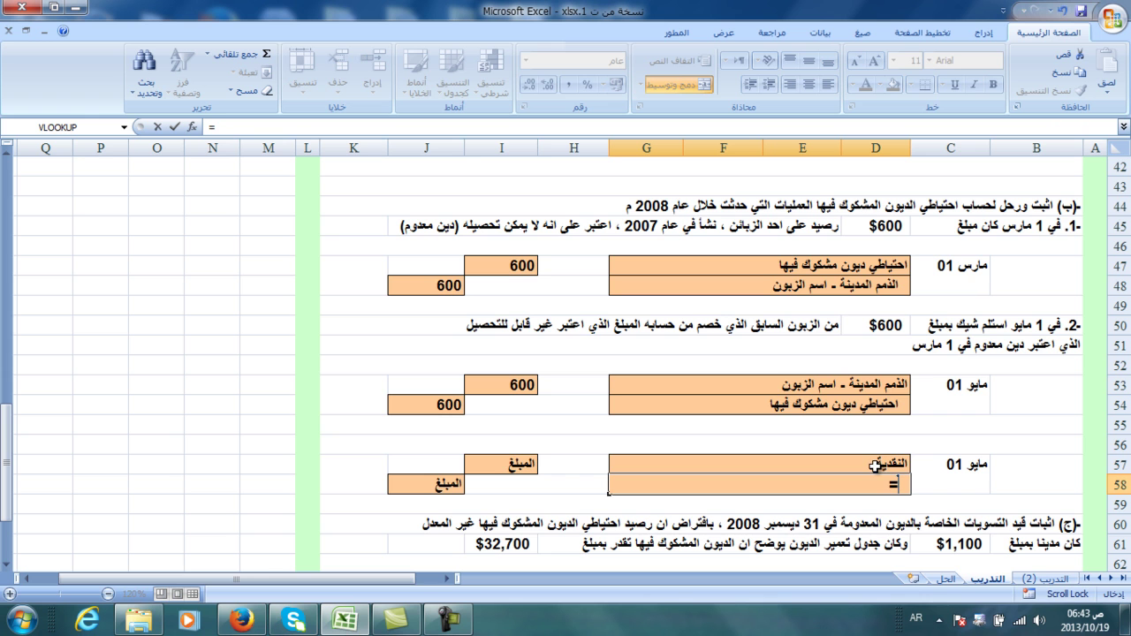
pyautogui.click(875, 380)
pyautogui.press('Return')
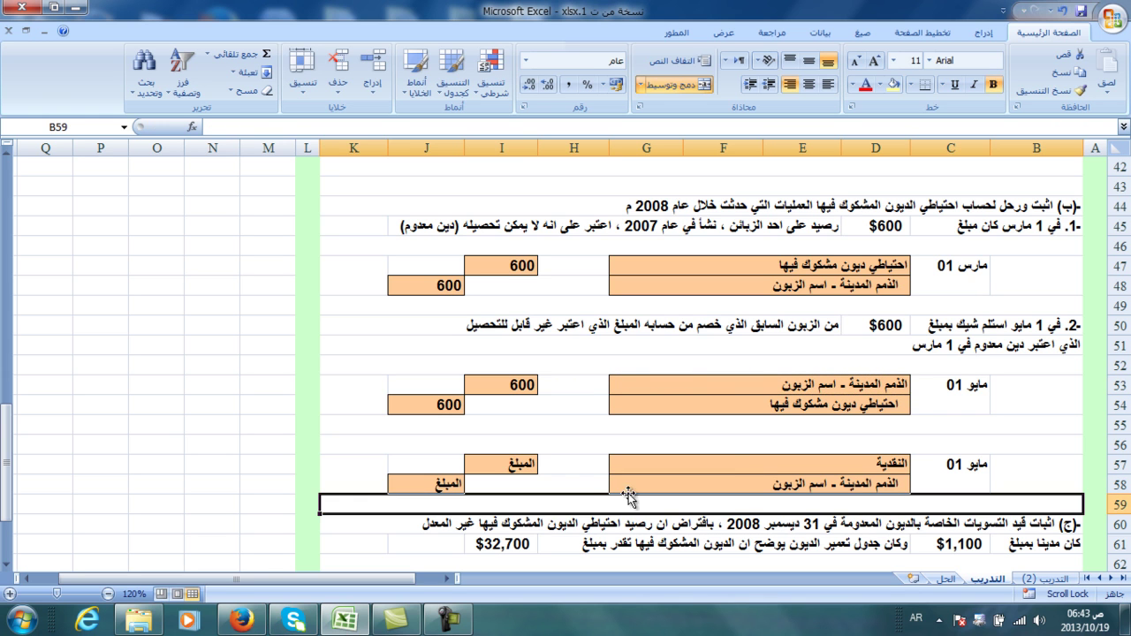
# - Fill in the cash collection entry's debit amount by linking I57 to D50
pyautogui.click(502, 469)
pyautogui.write('=')
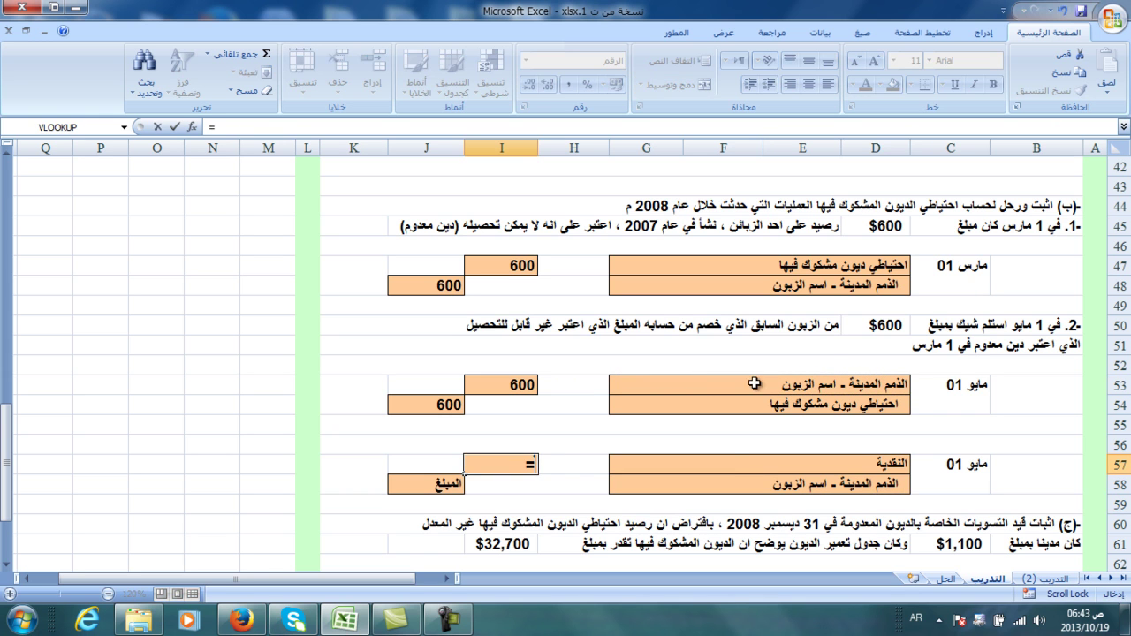
pyautogui.click(868, 327)
pyautogui.press('Return')
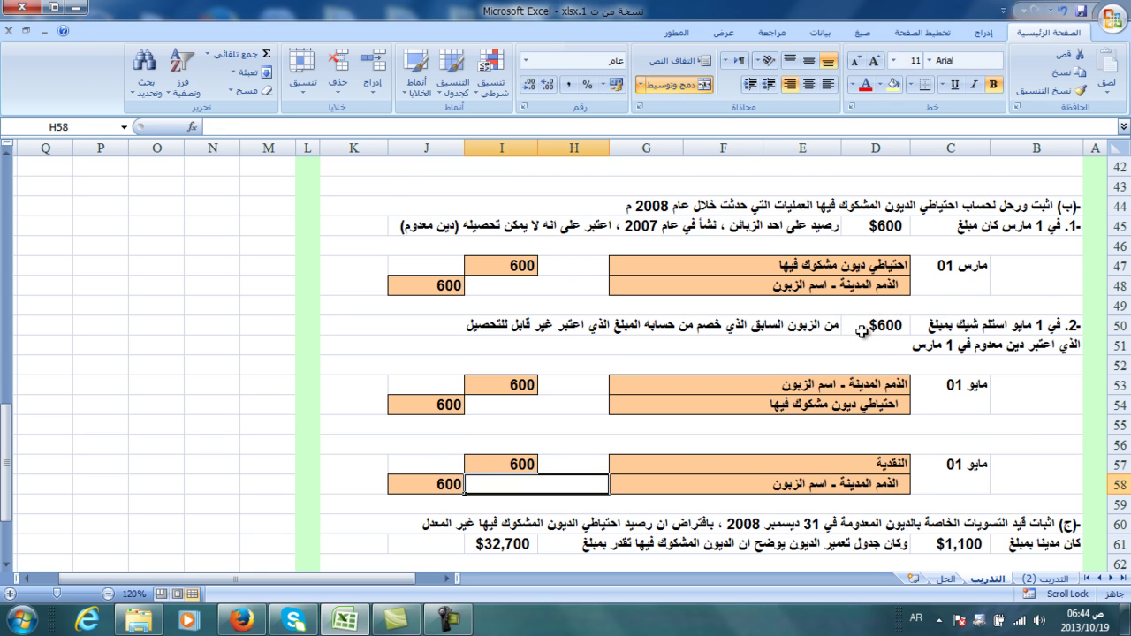
# - Underline the word "مدينا" in the B61 text of requirement (ج)
pyautogui.scroll(-2, 862, 331)
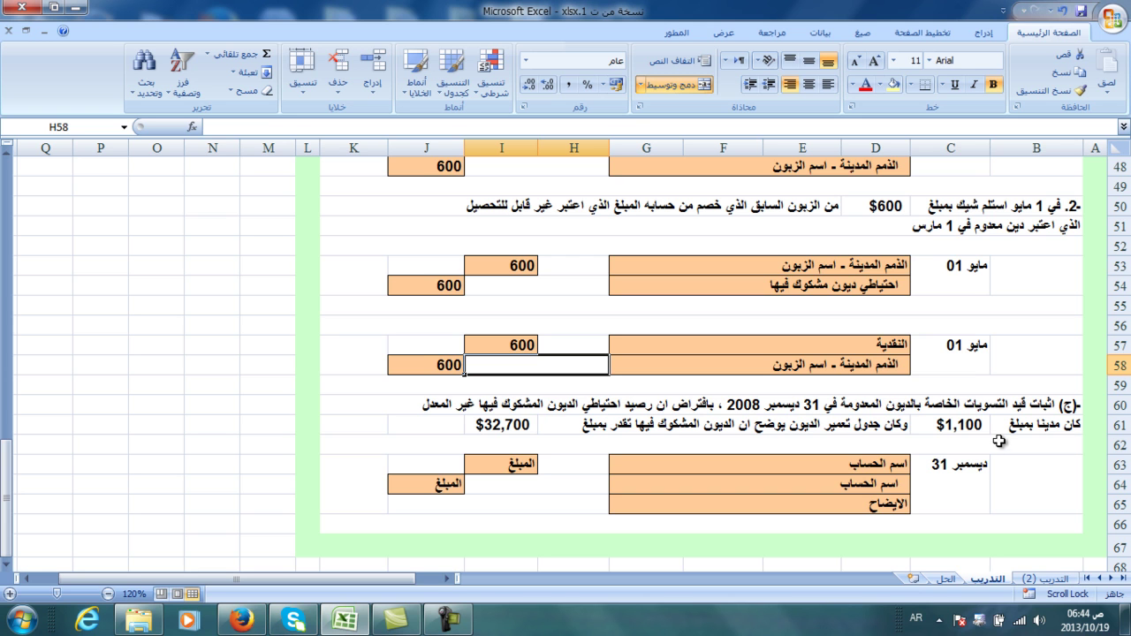
pyautogui.doubleClick(1028, 425)
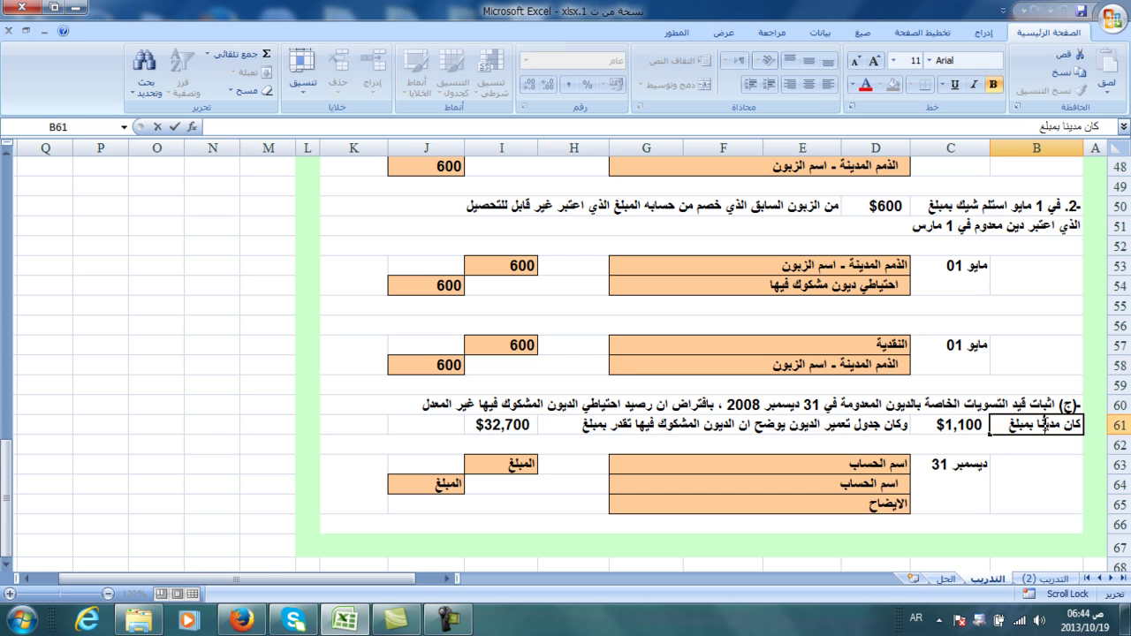
pyautogui.doubleClick(1028, 425)
pyautogui.click(954, 85)
pyautogui.click(835, 425)
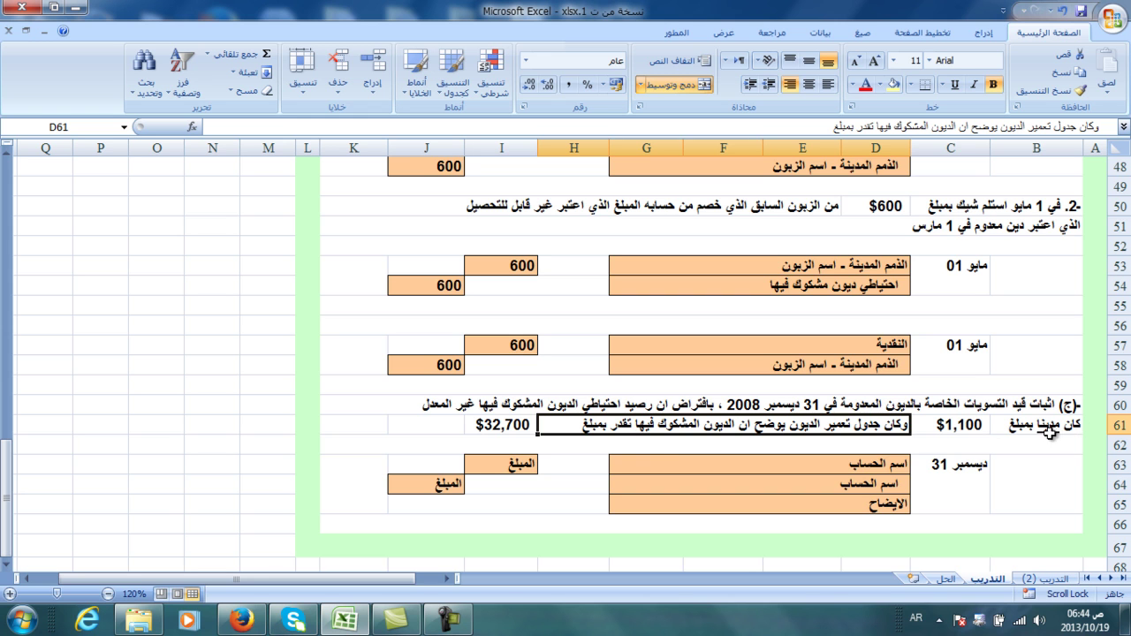
# - Name the December 31, 2008 adjusting entry's accounts, linking D63 to the bad debts expense in D29 and D64 to the allowance in D30
pyautogui.click(887, 464)
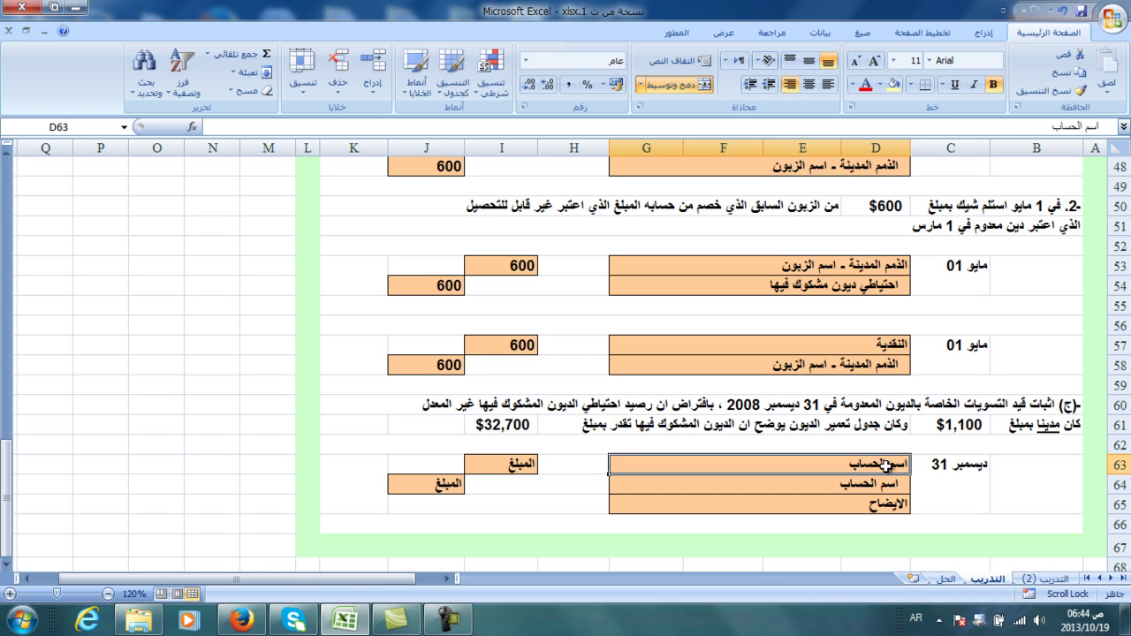
pyautogui.write('=')
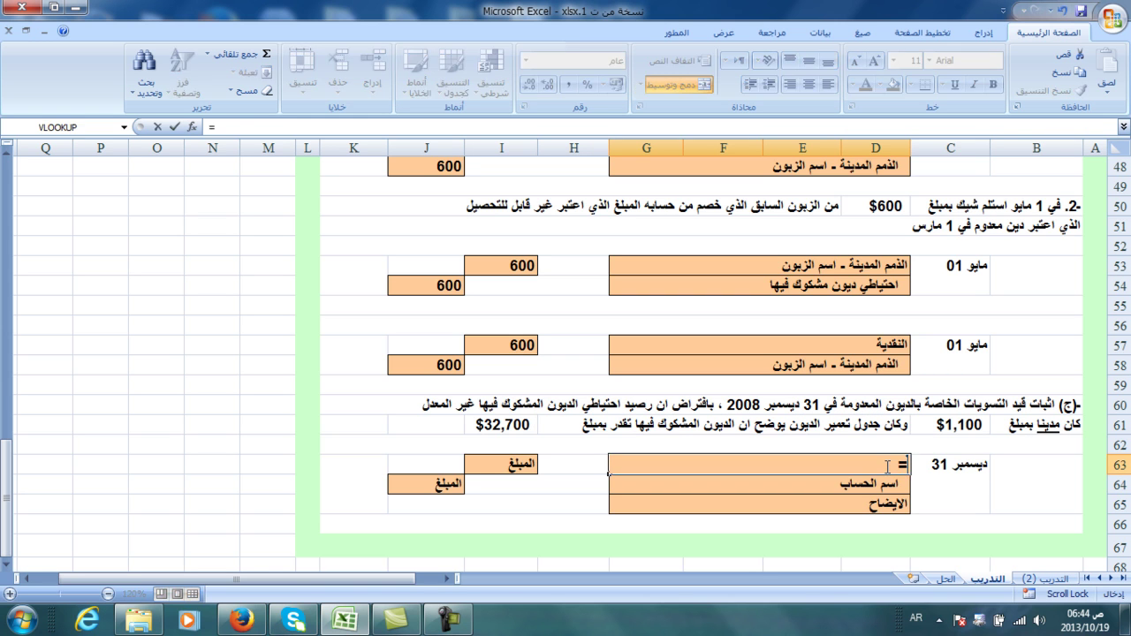
pyautogui.scroll(8, 886, 466)
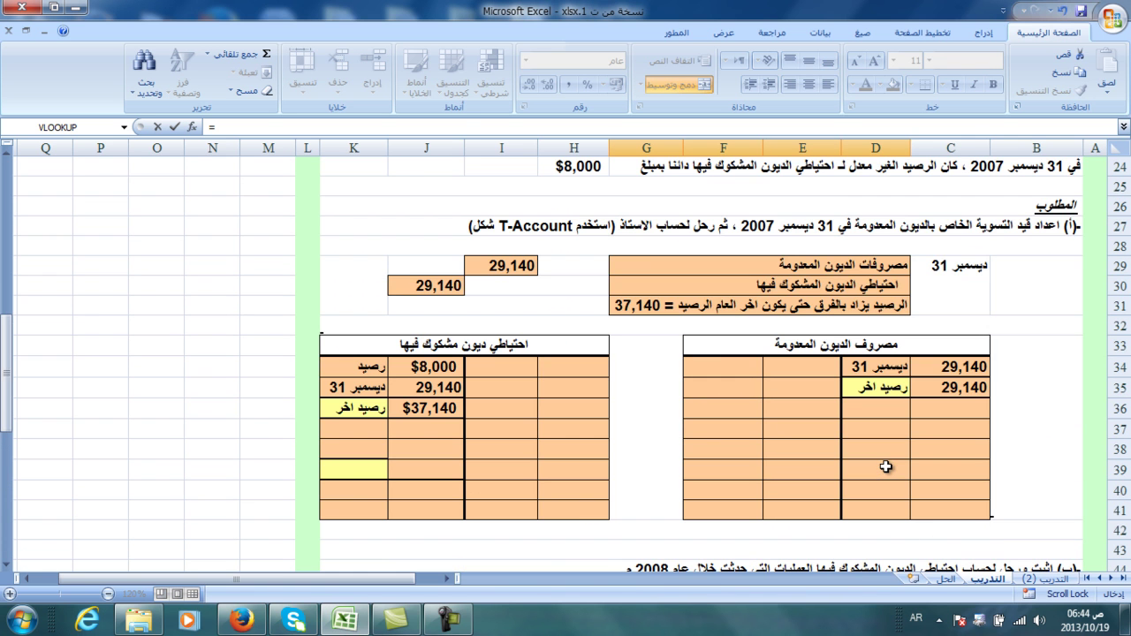
pyautogui.click(882, 265)
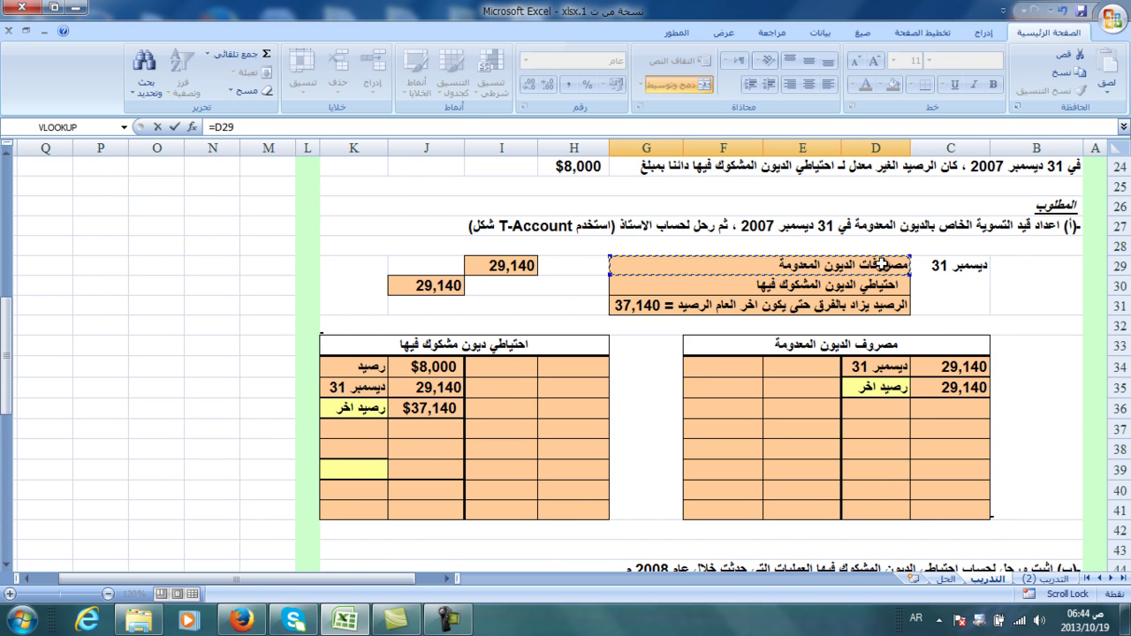
pyautogui.press('Return')
pyautogui.write('=')
pyautogui.scroll(7, 881, 266)
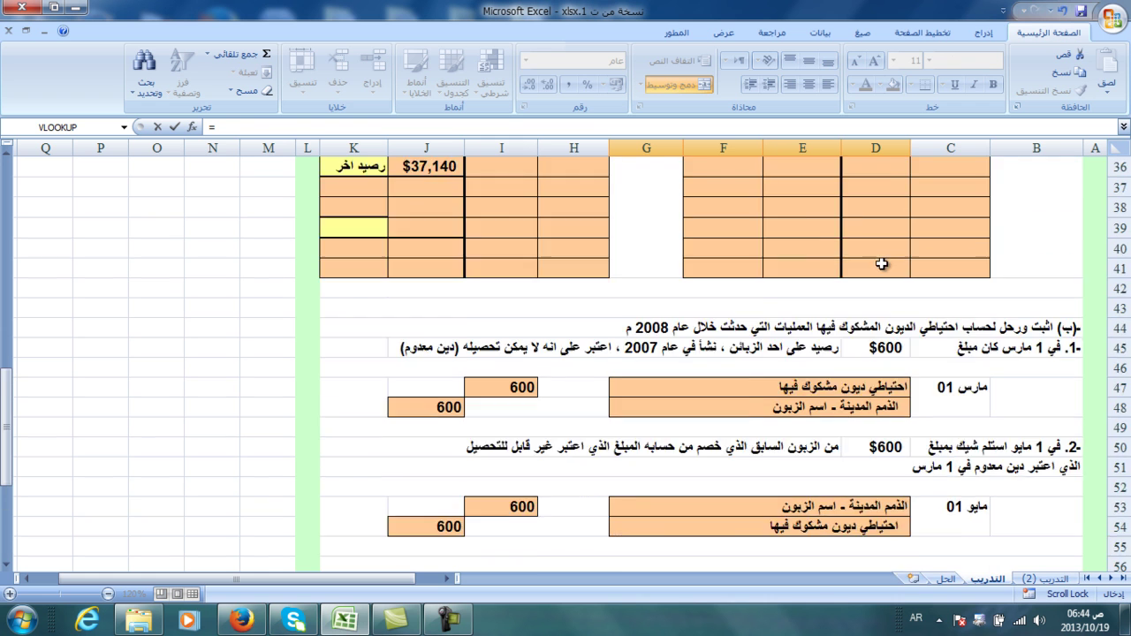
pyautogui.click(875, 287)
pyautogui.press('Return')
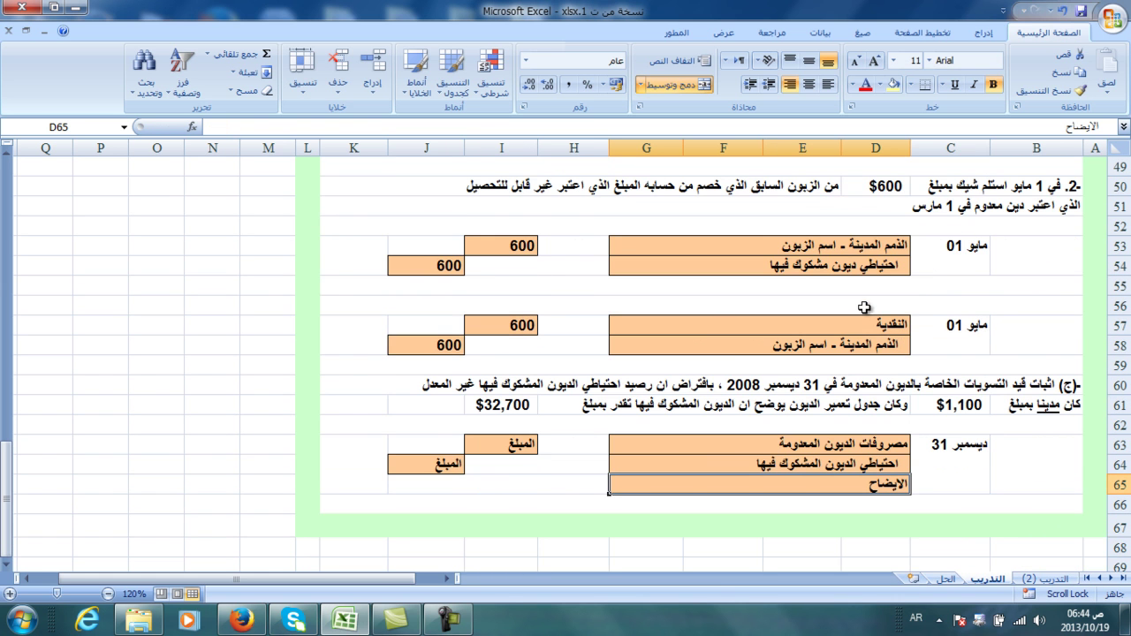
# - Calculate the 2008 adjusting entry's debit in I63 as the debit balance plus the estimated doubtful debts with =C61+I61
pyautogui.click(501, 444)
pyautogui.write('=')
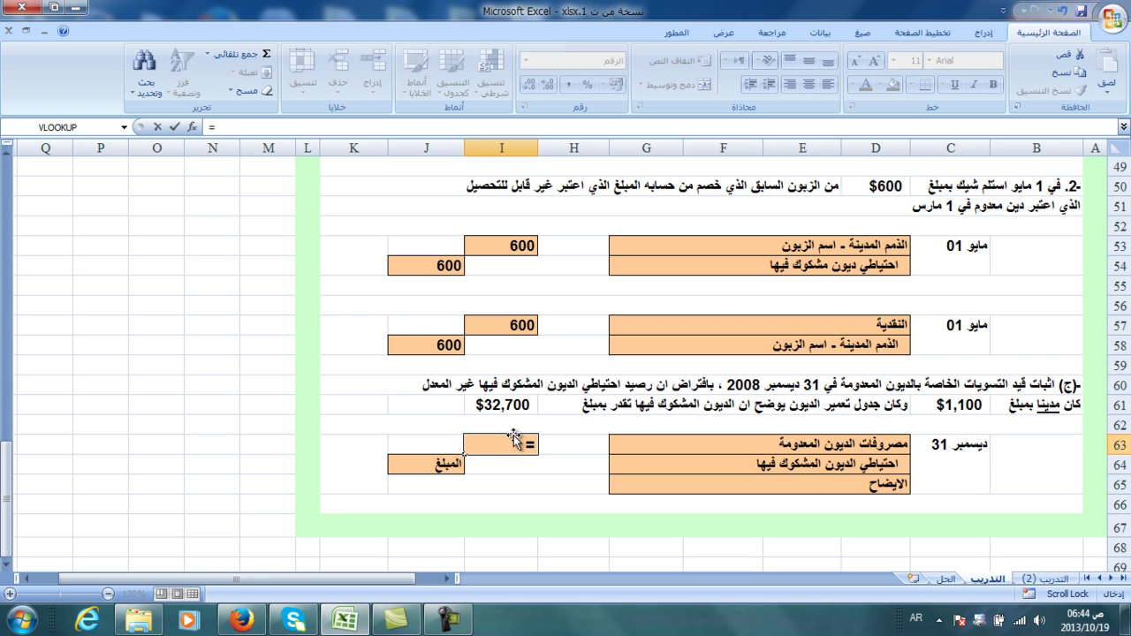
pyautogui.click(970, 404)
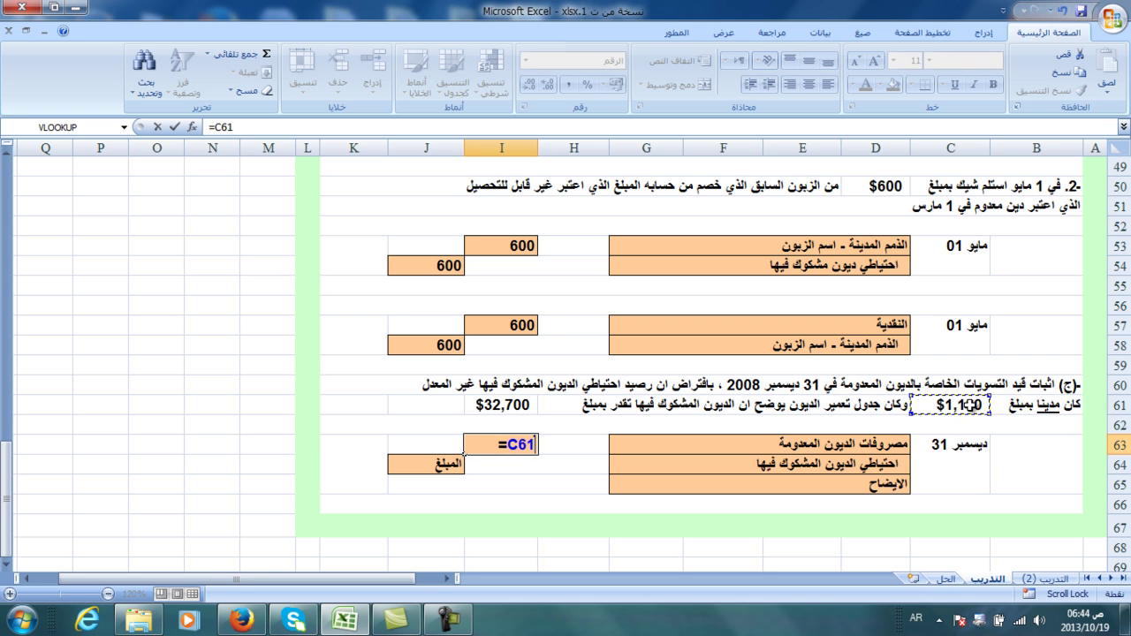
pyautogui.write('+')
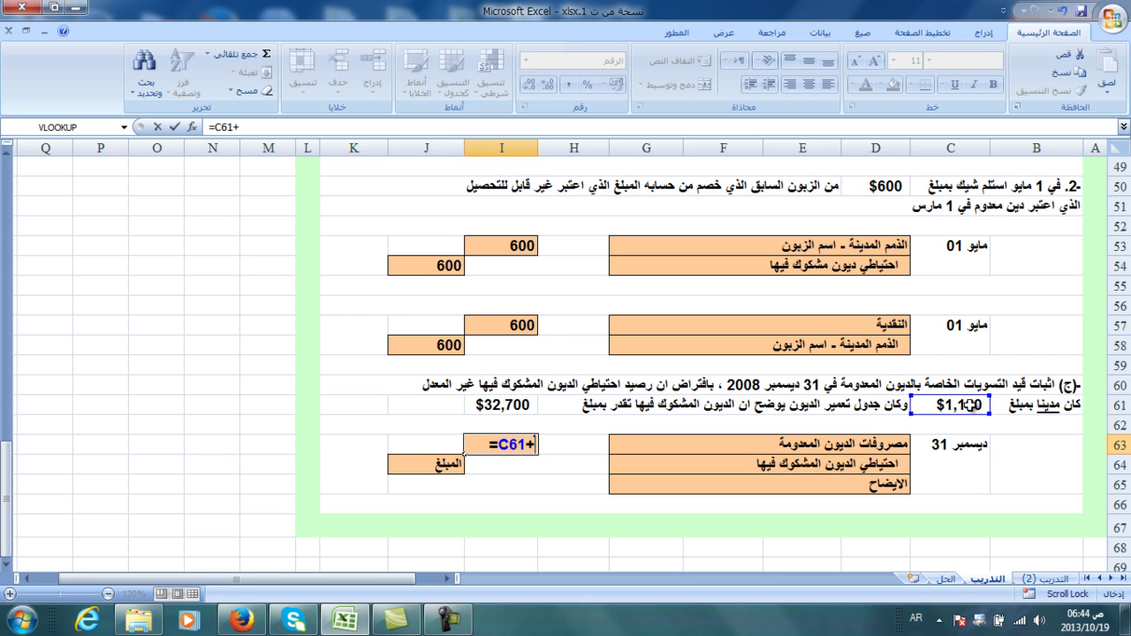
pyautogui.click(501, 405)
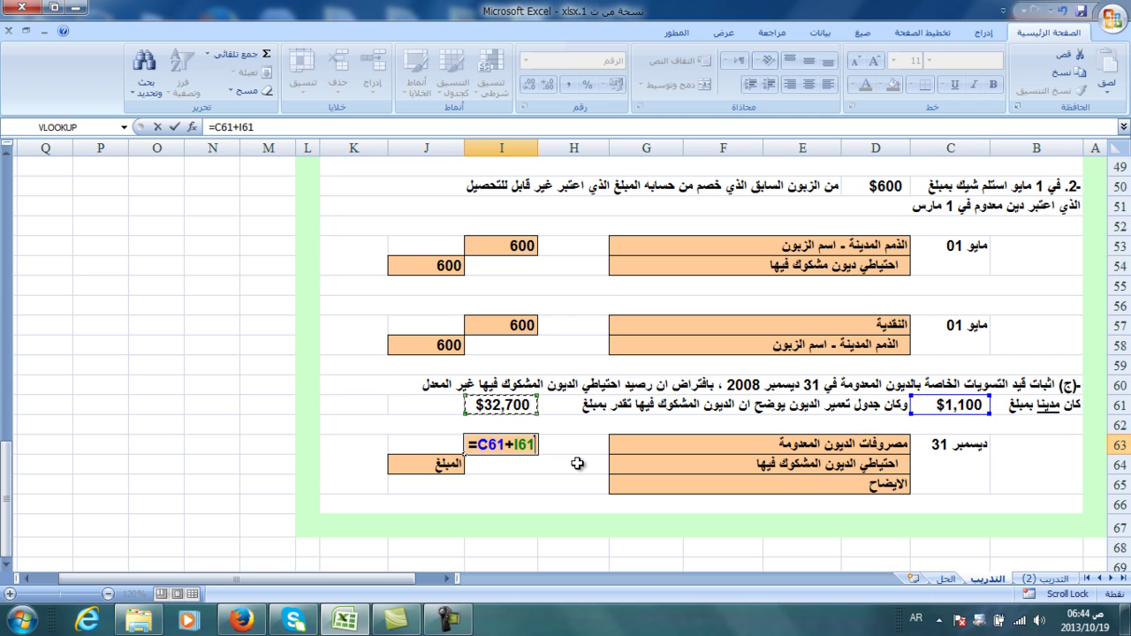
pyautogui.press('Return')
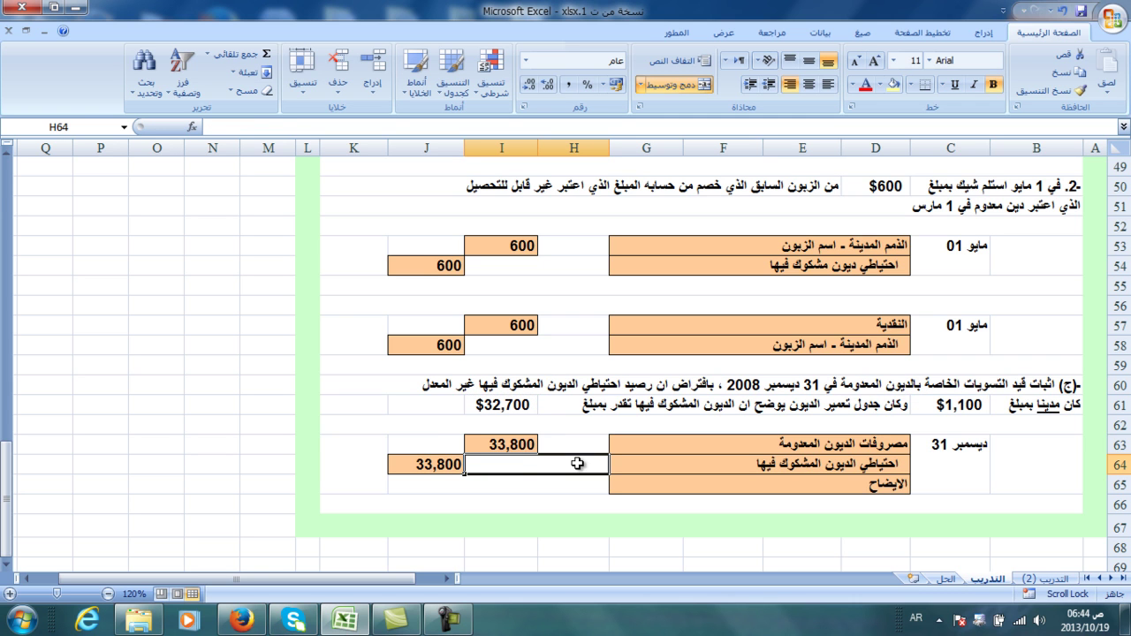
# - Enter the 2008 adjusting entry's explanation in D65 as "يقفل الرصيد المدين ثم يضاف الديون المشكوك فيها"
pyautogui.click(870, 480)
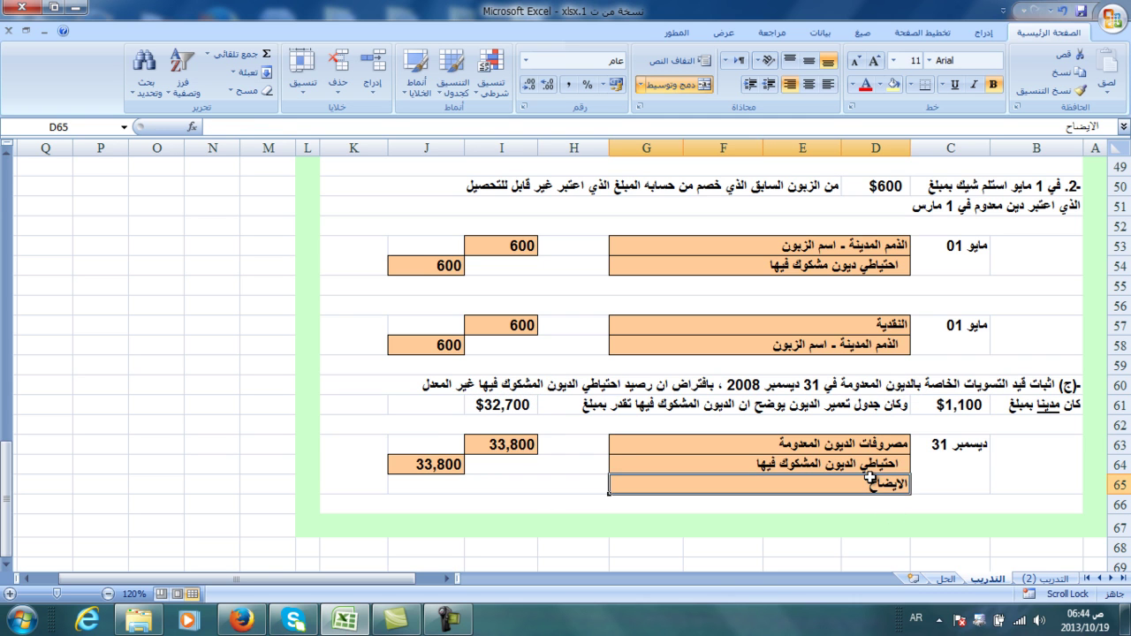
pyautogui.write('يقل')
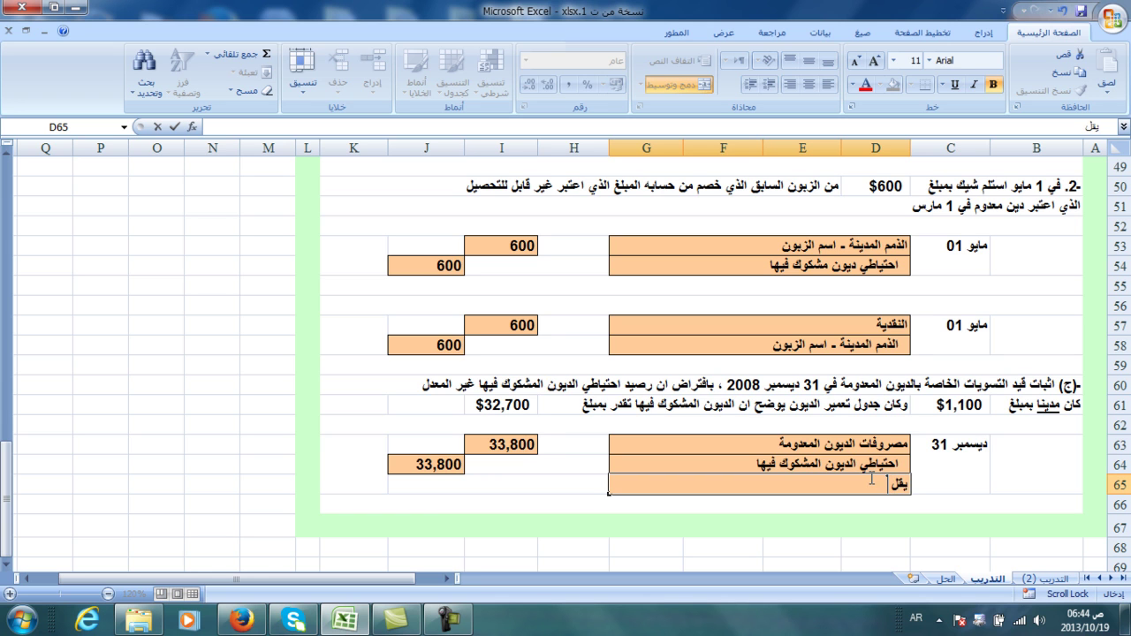
pyautogui.press('BackSpace')
pyautogui.write('فل الرصيد')
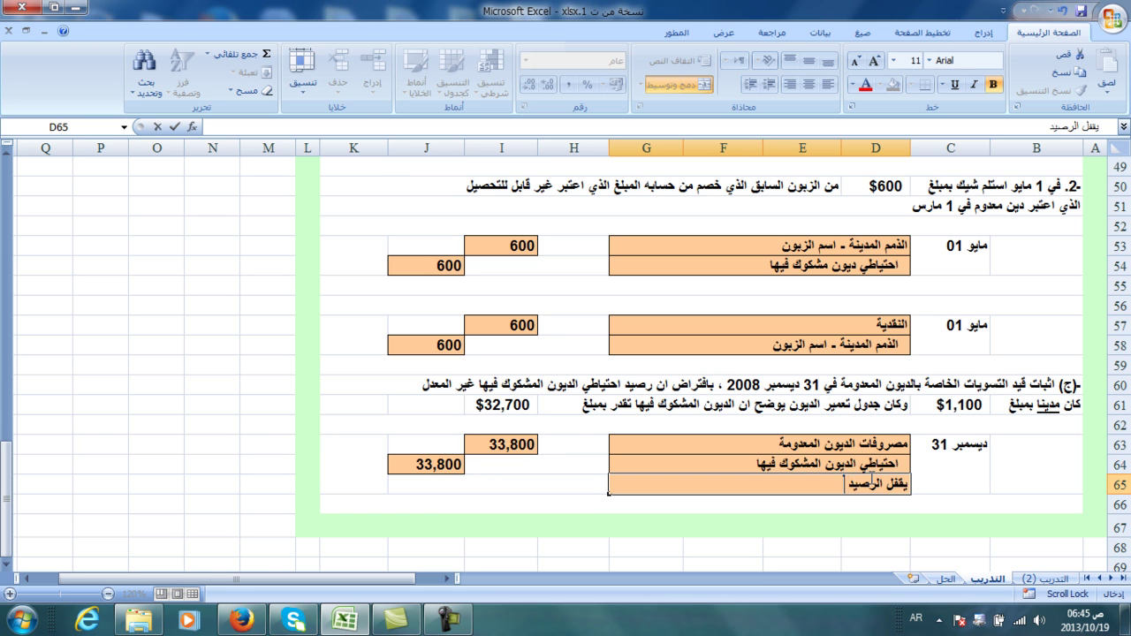
pyautogui.write(' المدين ثم يضاف الديون ا')
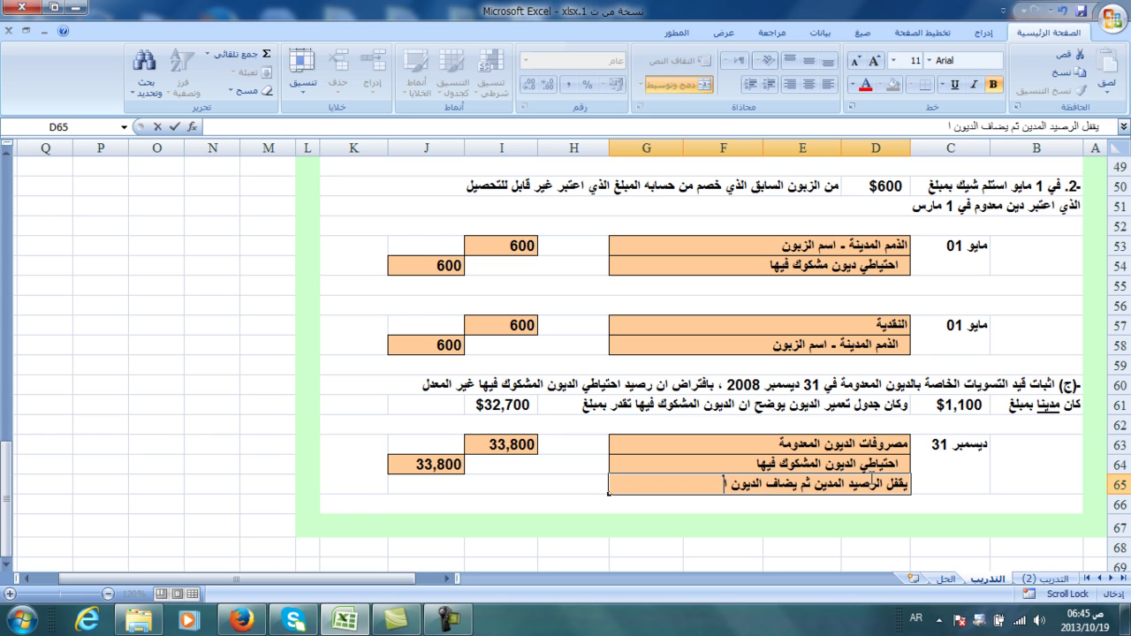
pyautogui.write('لمشك')
pyautogui.press('BackSpace')
pyautogui.write('ك')
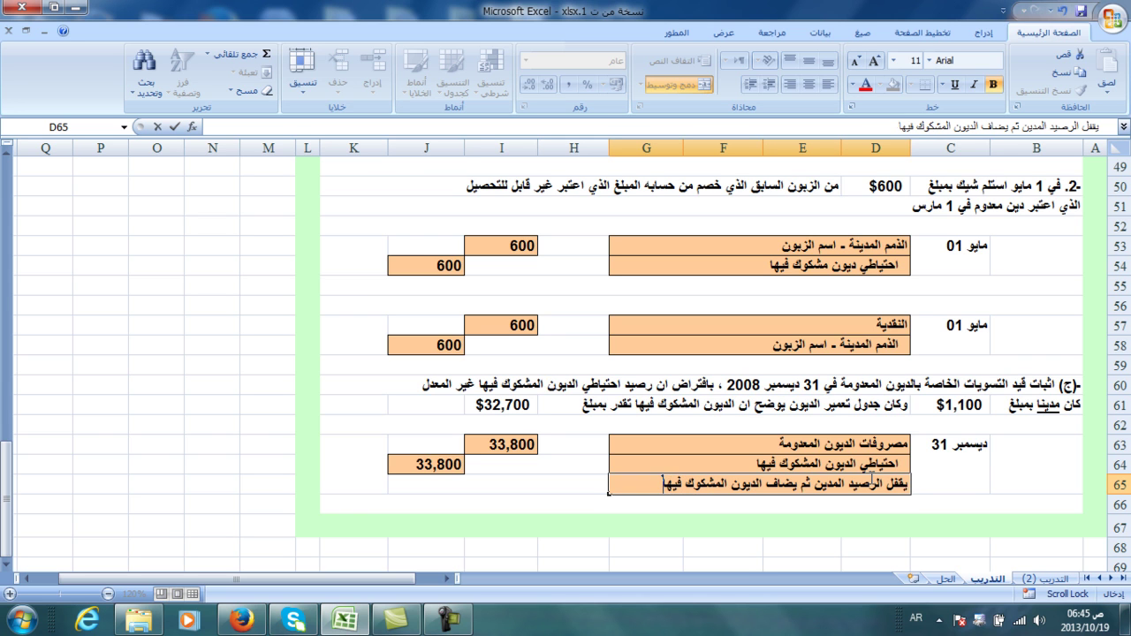
pyautogui.write('وك فيها')
pyautogui.press('Return')
pyautogui.scroll(2, 873, 477)
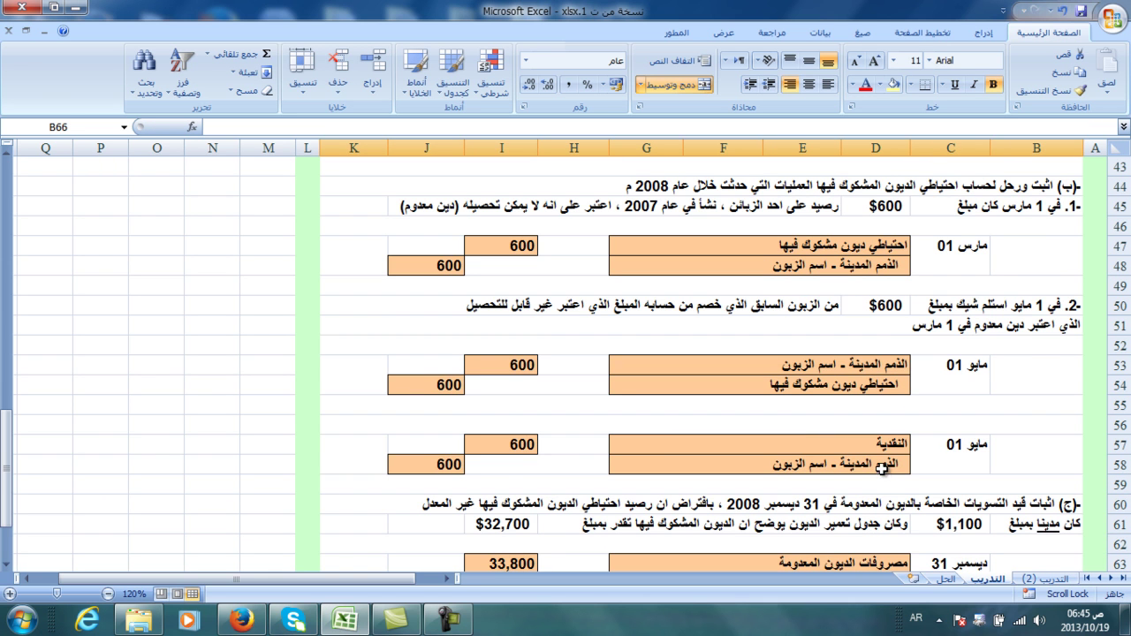
pyautogui.moveTo(937, 365); pyautogui.dragTo(415, 387)
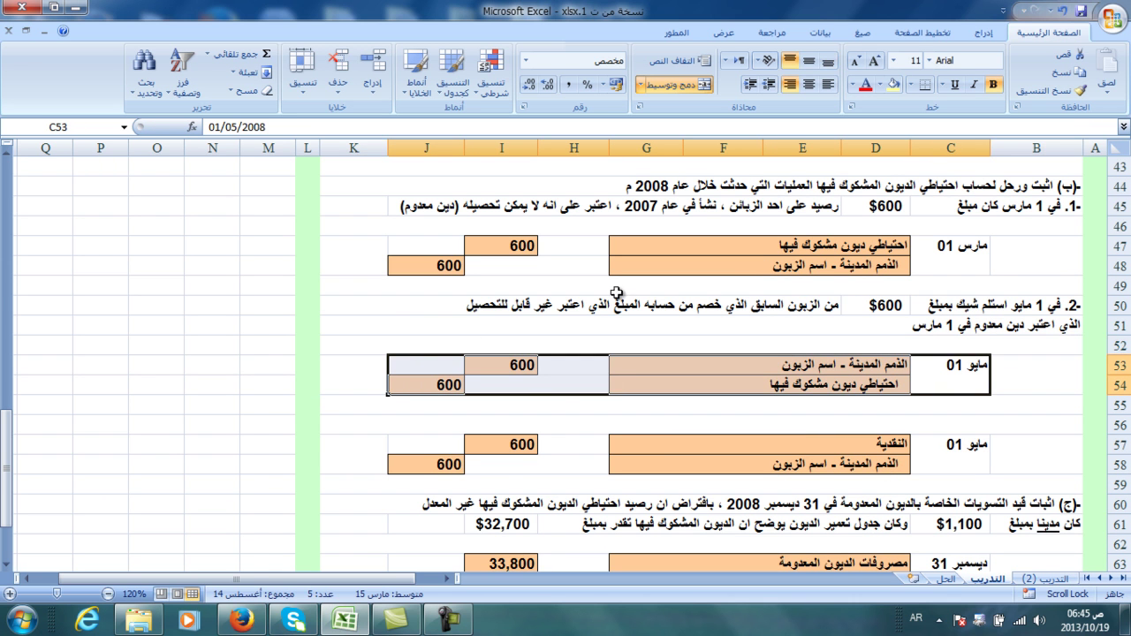
pyautogui.click(847, 260)
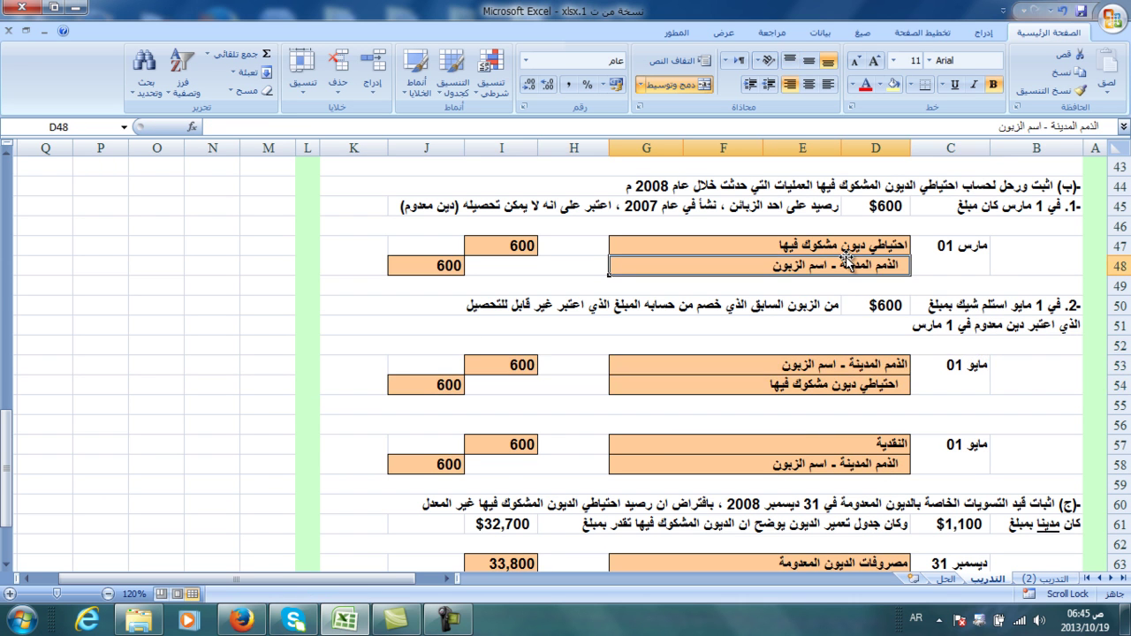
pyautogui.click(831, 384)
pyautogui.scroll(2, 830, 382)
pyautogui.scroll(3, 831, 382)
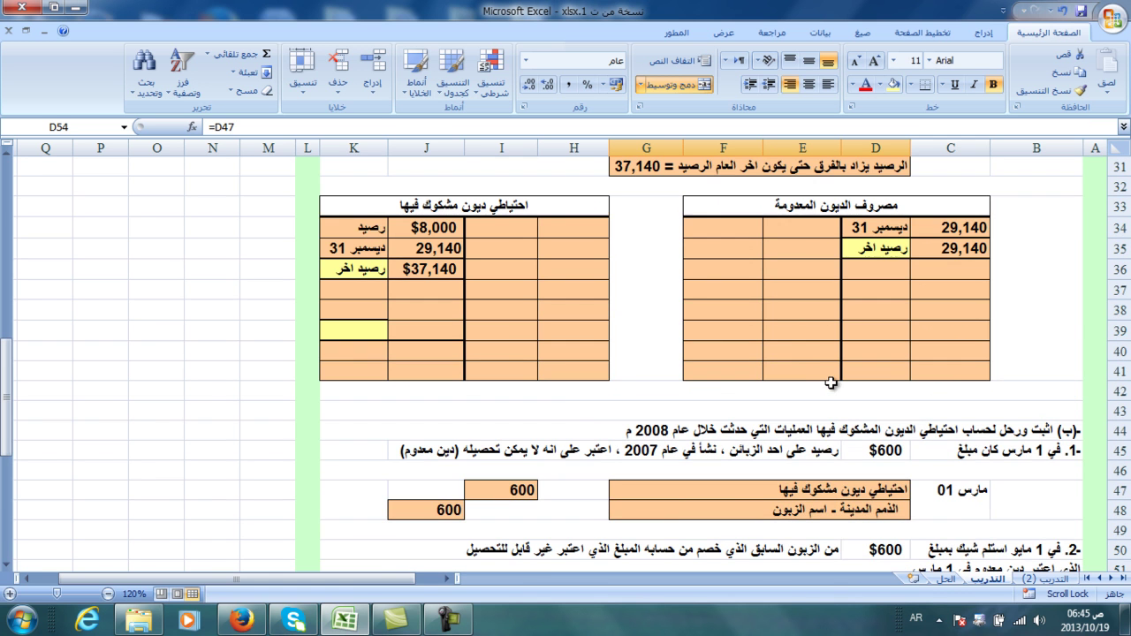
pyautogui.scroll(-2, 760, 512)
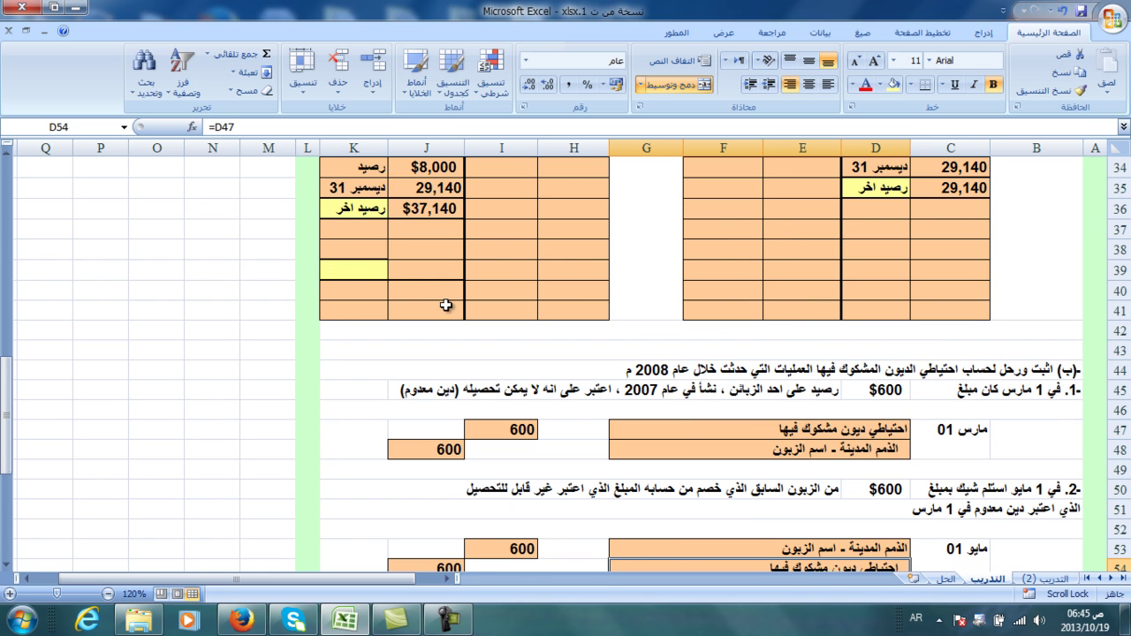
pyautogui.click(373, 231)
pyautogui.write('=')
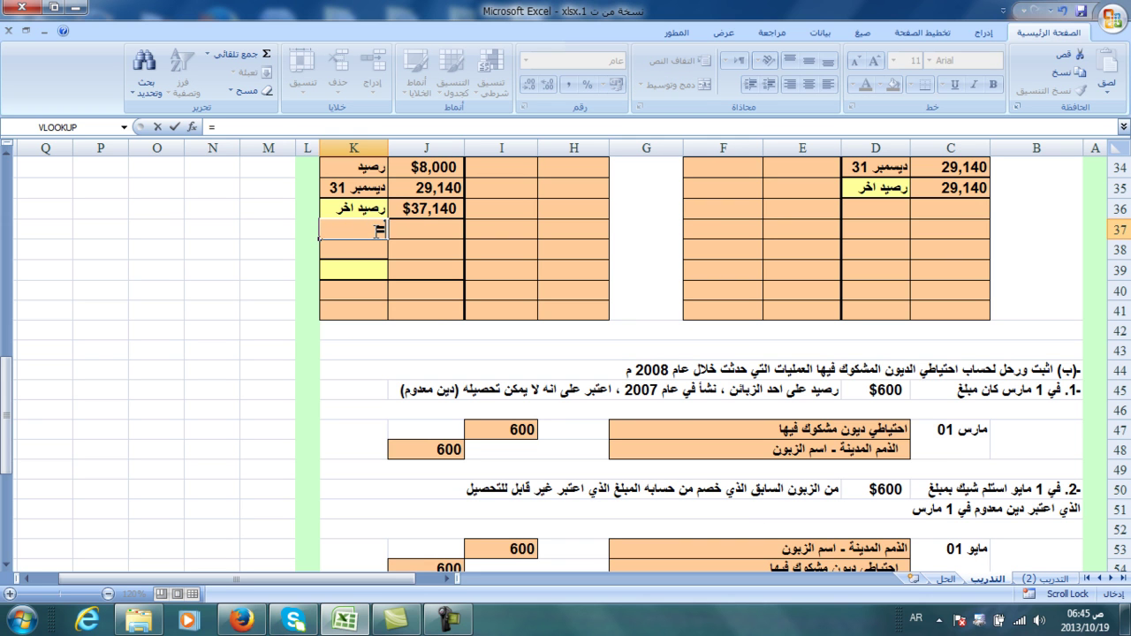
pyautogui.click(981, 431)
pyautogui.press('Return')
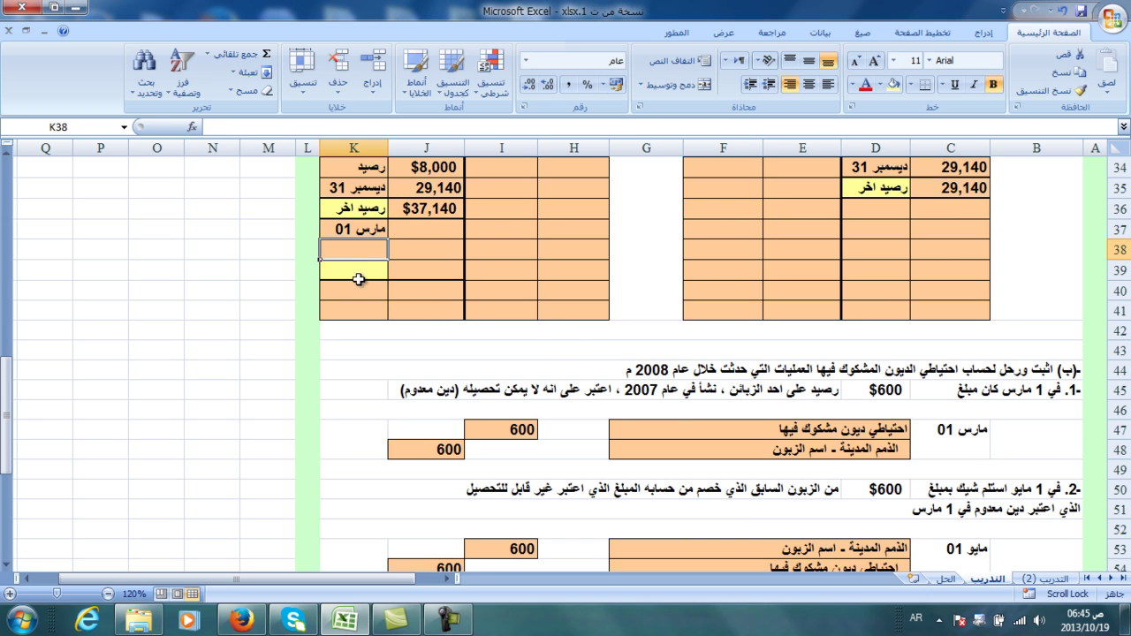
pyautogui.click(341, 227)
pyautogui.press('F2')
pyautogui.scroll(1, 449, 325)
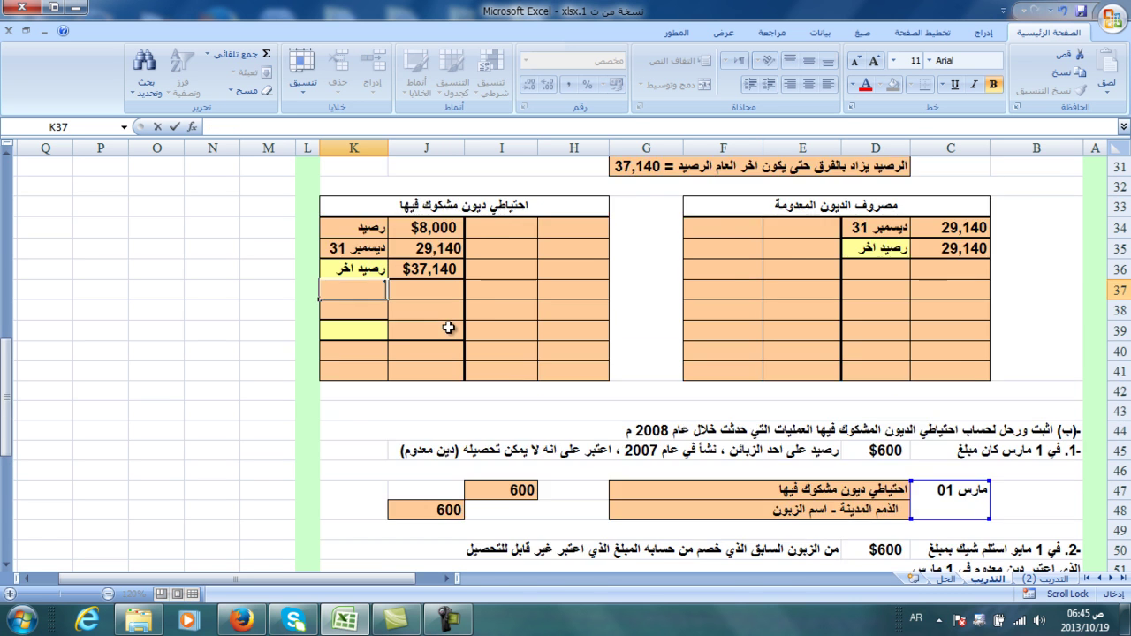
# - Enter the March 1 write-off date on the allowance T-account's debit side by linking I37 to C47
pyautogui.scroll(2, 449, 328)
pyautogui.click(515, 410)
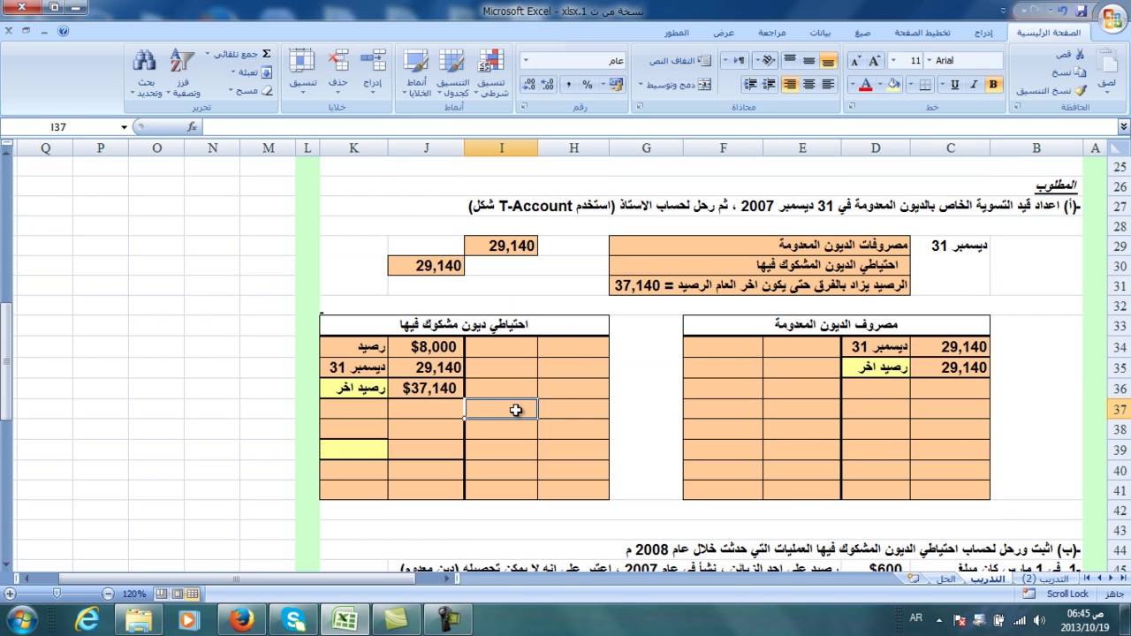
pyautogui.write('=')
pyautogui.scroll(-3, 517, 410)
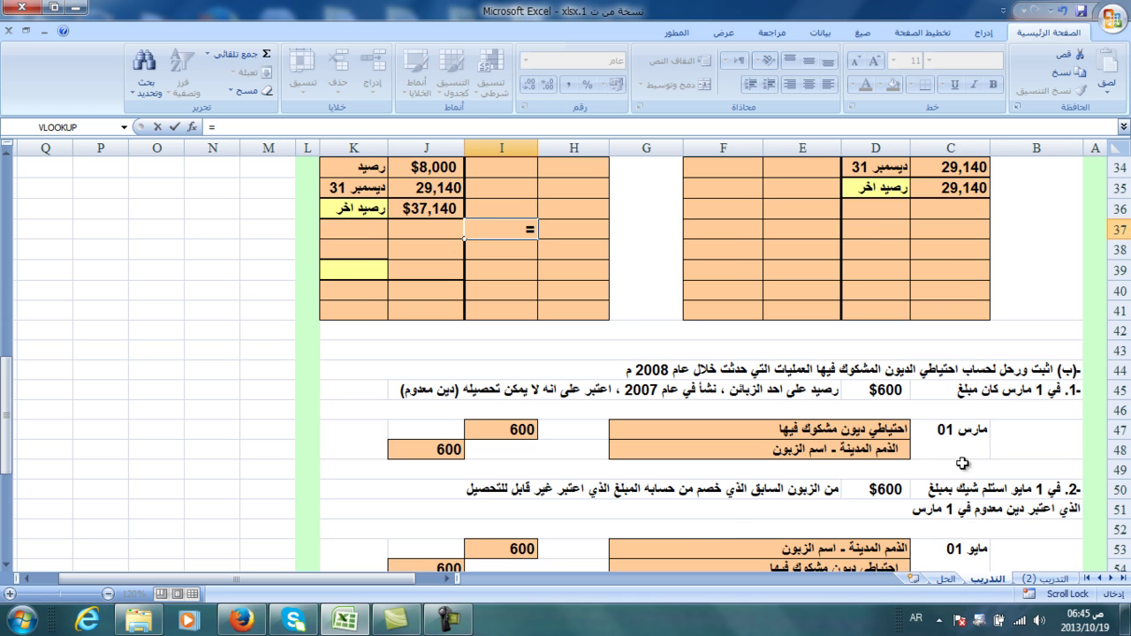
pyautogui.click(964, 430)
pyautogui.press('Return')
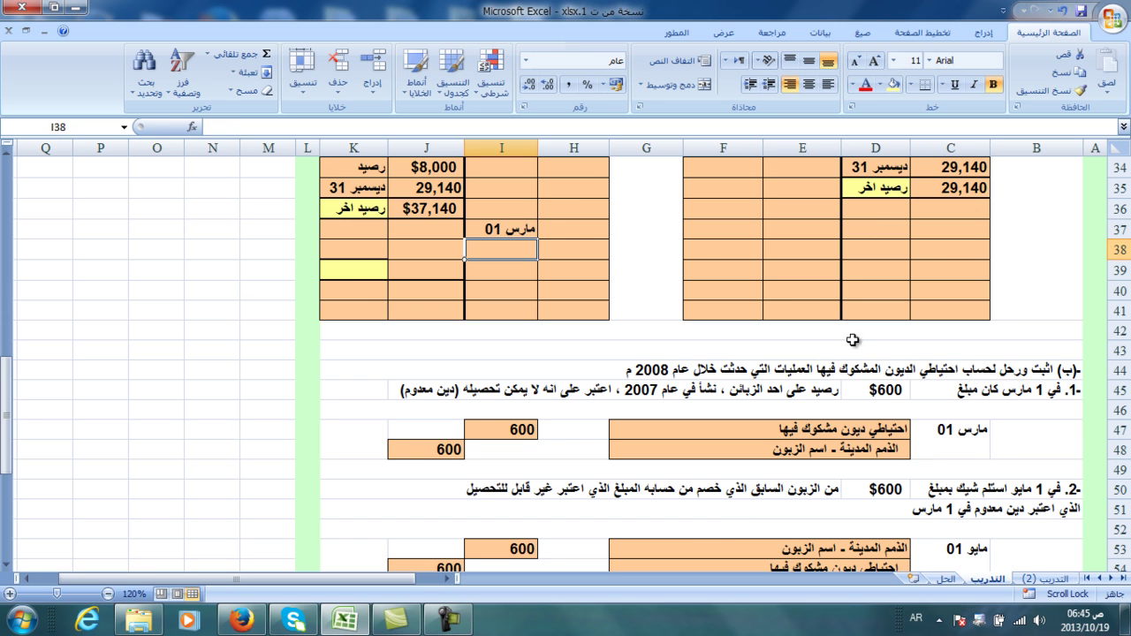
# - Post the March 1 write-off amount to the allowance T-account by setting H37 to =I47
pyautogui.click(567, 228)
pyautogui.write('=')
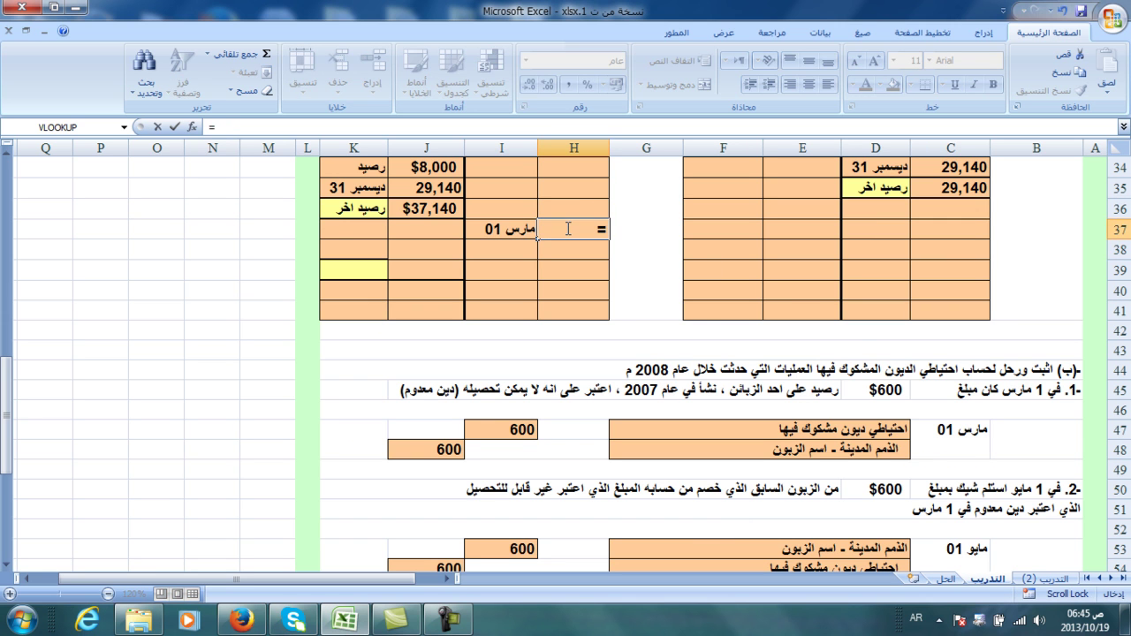
pyautogui.click(525, 429)
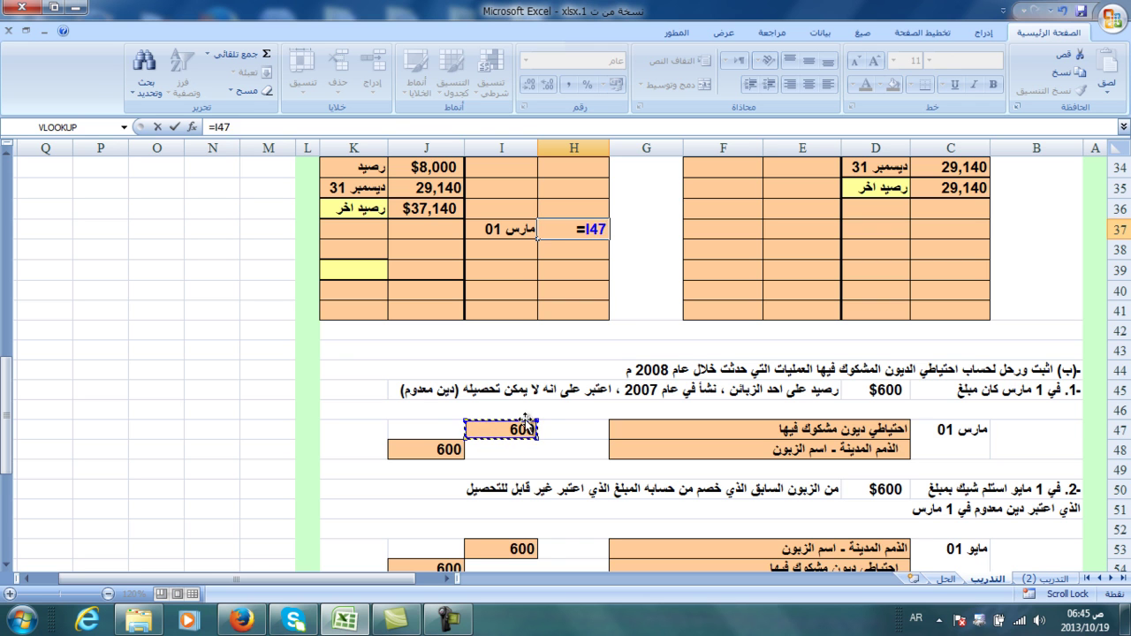
pyautogui.press('Return')
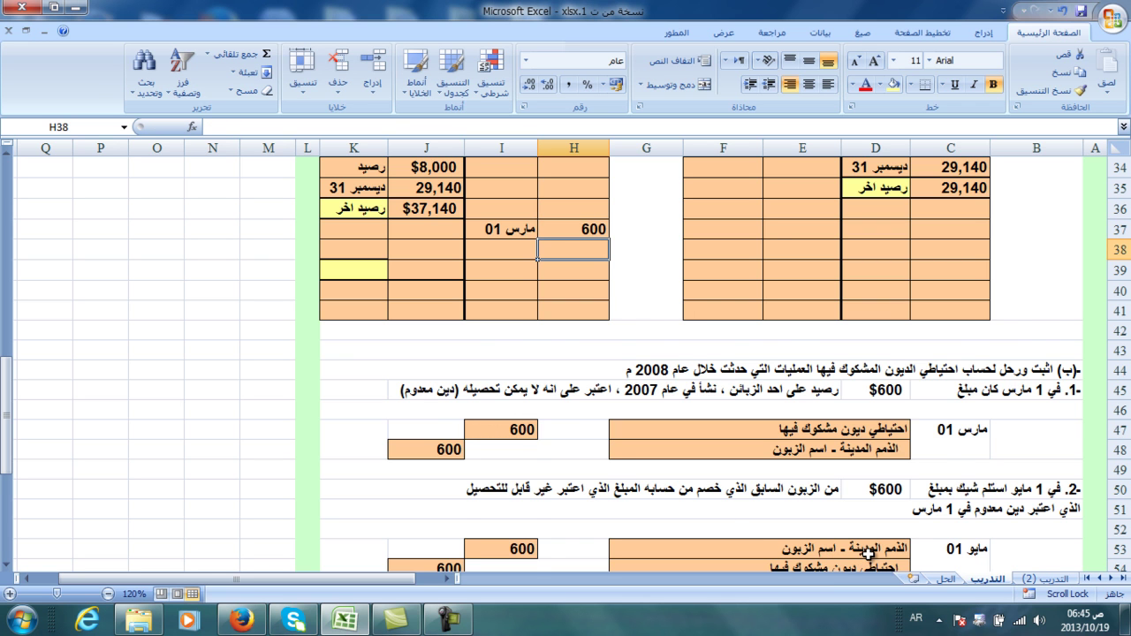
# - Enter the May 1 recovery date on the allowance T-account's credit side by linking K38 to C53
pyautogui.scroll(-1, 869, 548)
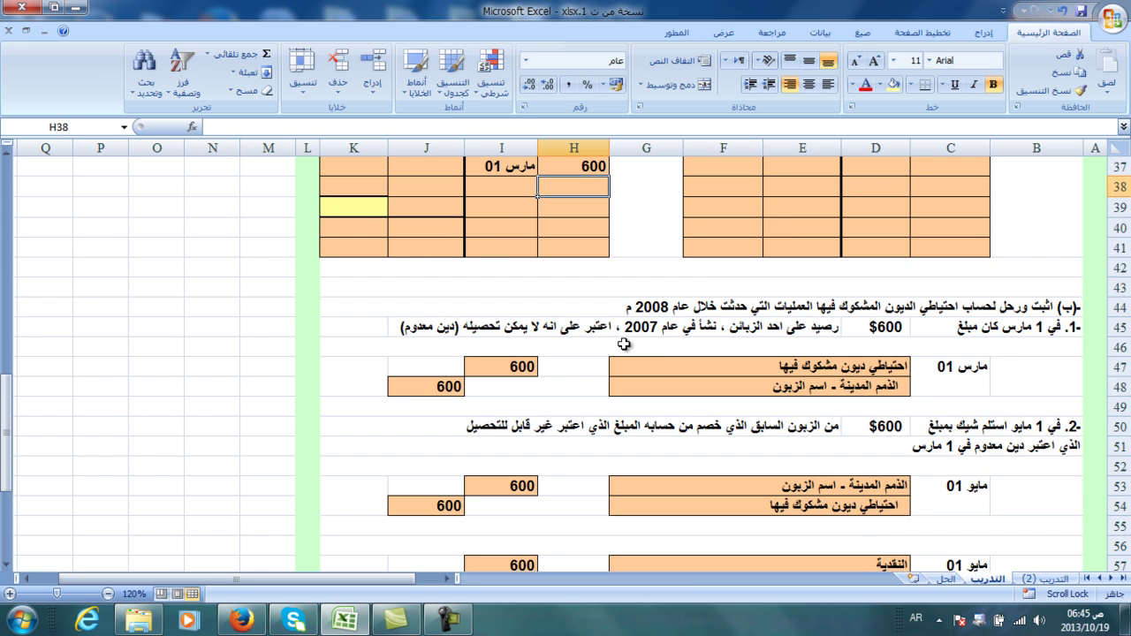
pyautogui.scroll(2, 624, 344)
pyautogui.click(345, 309)
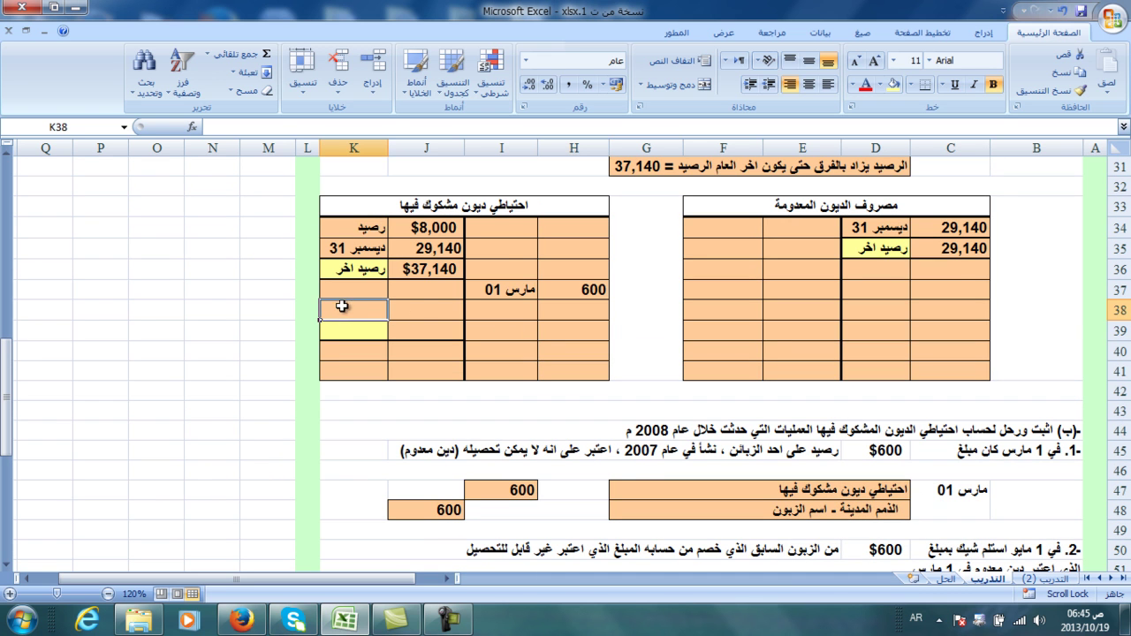
pyautogui.write('=')
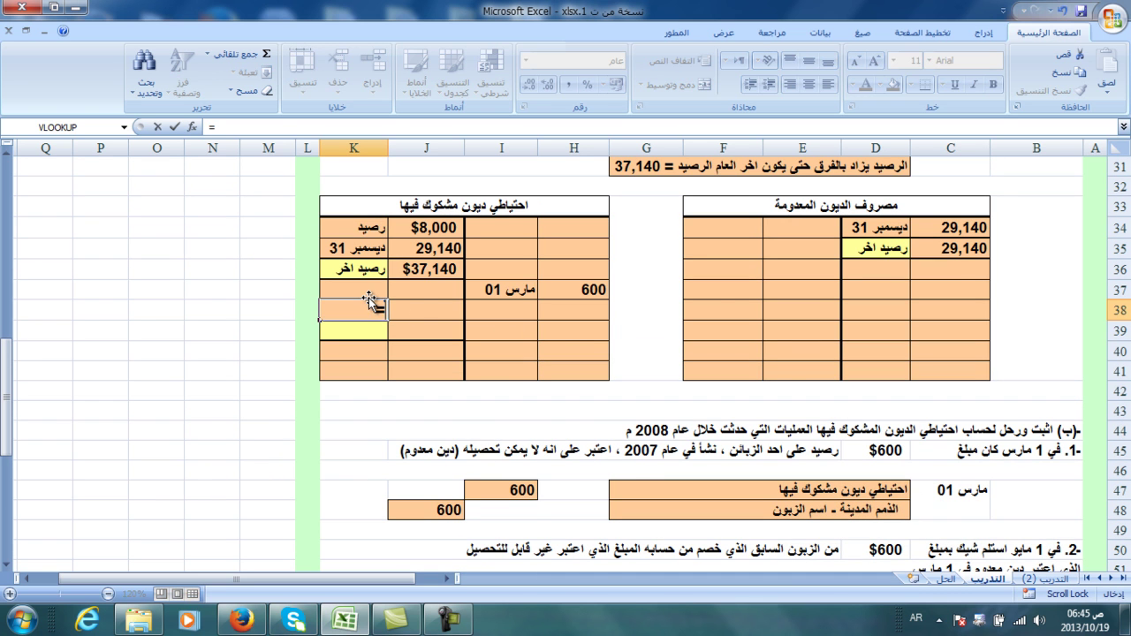
pyautogui.scroll(-2, 530, 381)
pyautogui.scroll(-1, 975, 533)
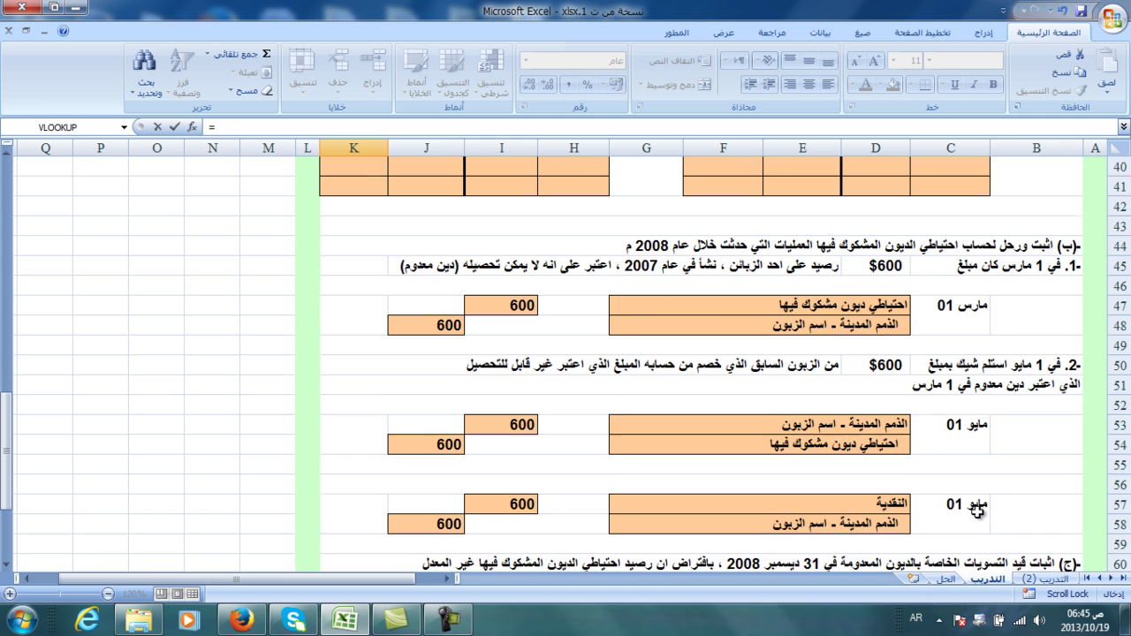
pyautogui.click(959, 430)
pyautogui.press('Return')
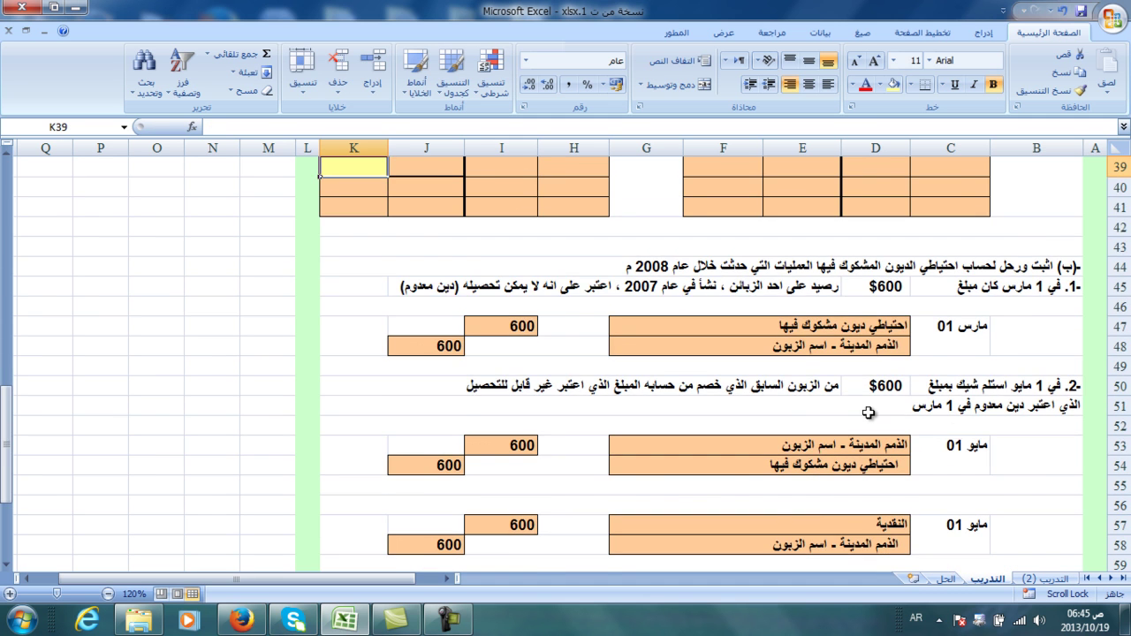
# - Post the May 1 reinstated amount to the allowance T-account by setting J38 to =J54
pyautogui.scroll(2, 870, 415)
pyautogui.click(428, 267)
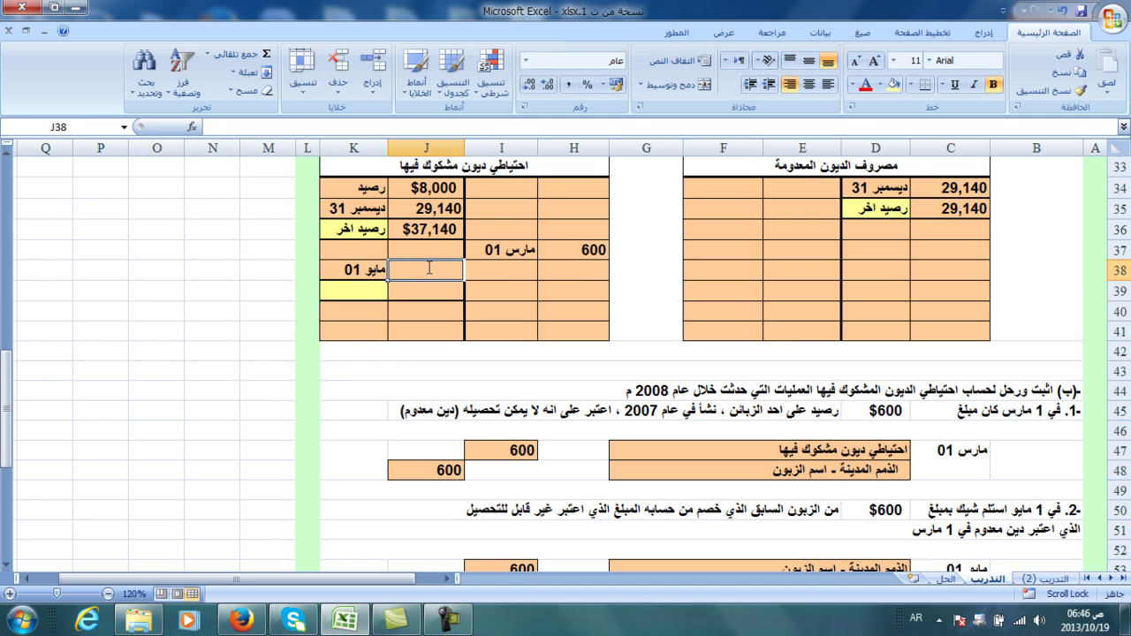
pyautogui.write('=')
pyautogui.scroll(-1, 619, 386)
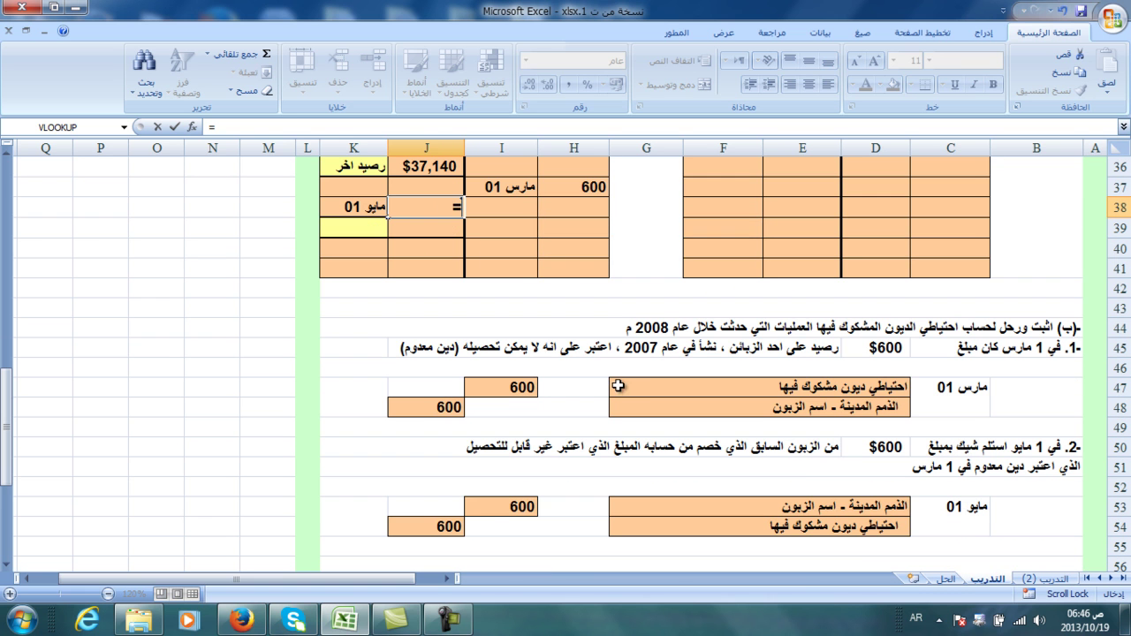
pyautogui.click(428, 527)
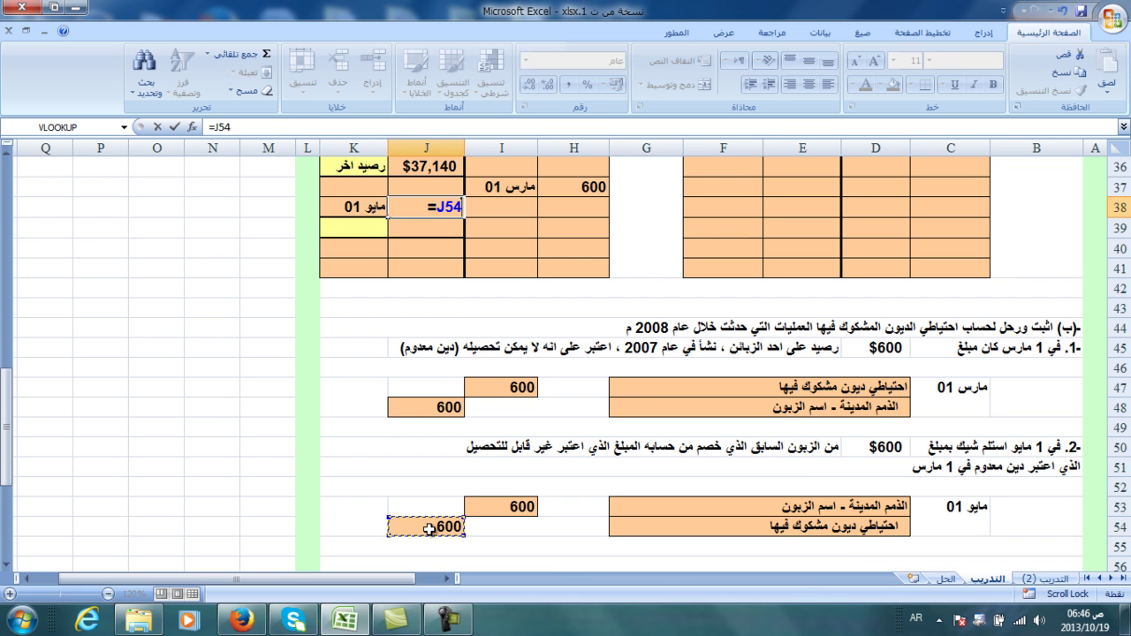
pyautogui.press('Return')
# - Label the yellow balance cell K39 of the allowance T-account "رصيد مايو"
pyautogui.scroll(3, 429, 526)
pyautogui.scroll(-3, 431, 528)
pyautogui.scroll(-2, 433, 528)
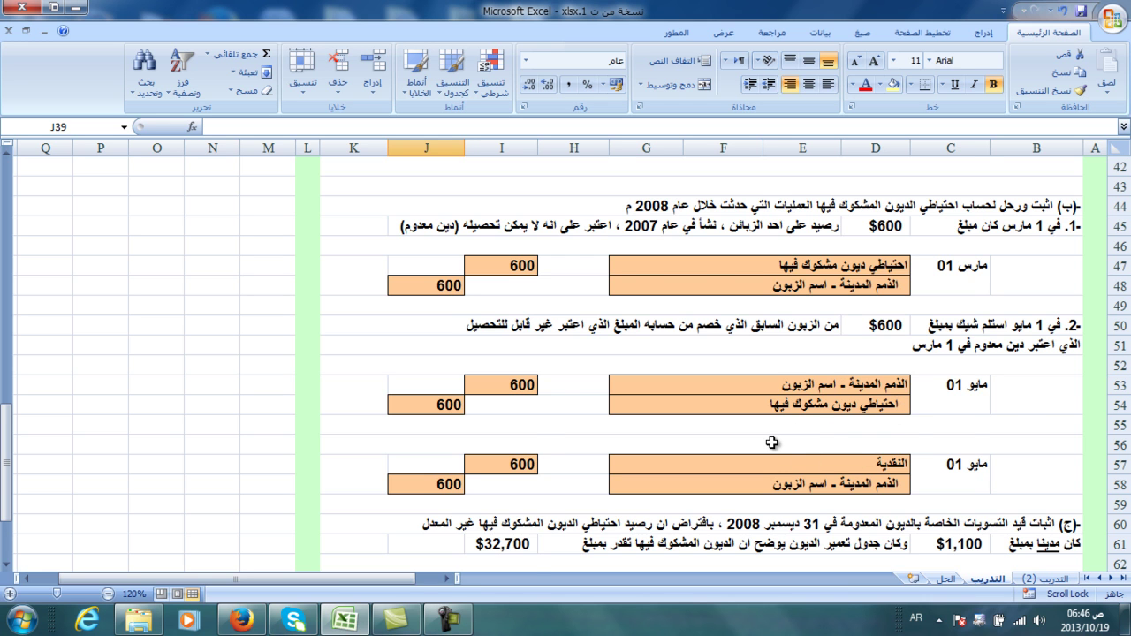
pyautogui.scroll(3, 771, 443)
pyautogui.click(364, 299)
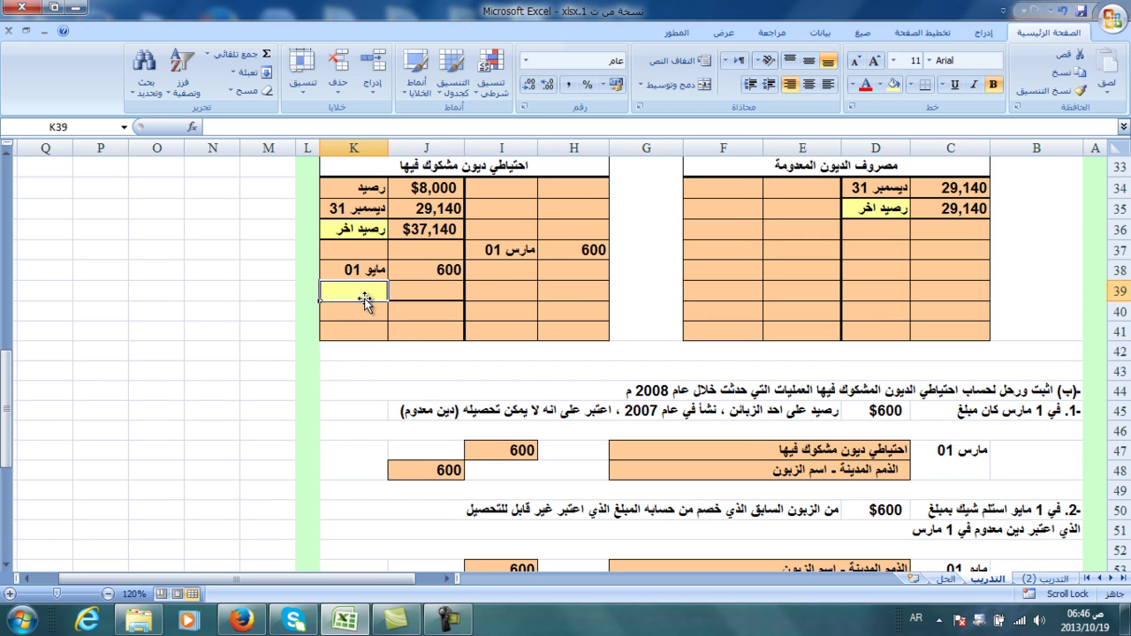
pyautogui.write('رص')
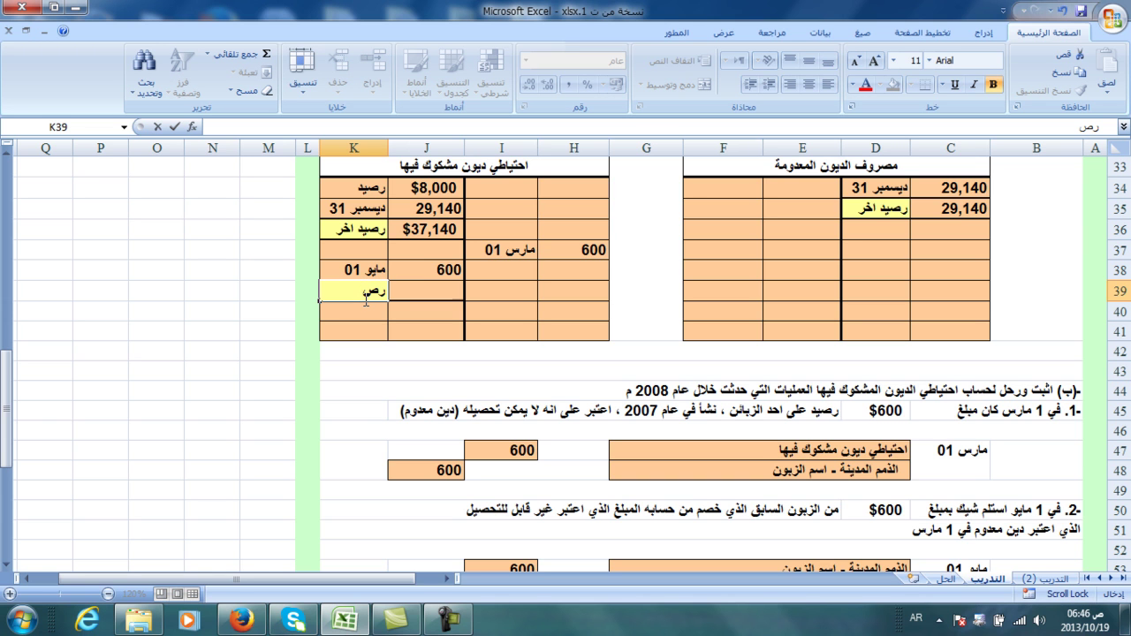
pyautogui.write('يد 5')
pyautogui.press('Return')
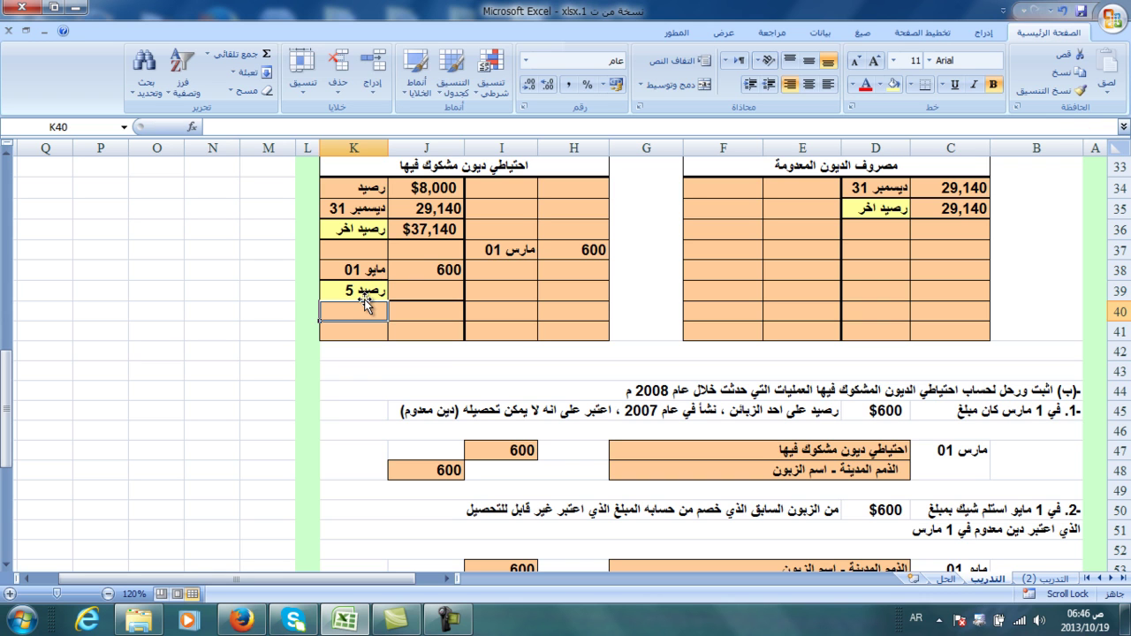
pyautogui.doubleClick(354, 291)
pyautogui.doubleClick(350, 291)
pyautogui.write('مايو')
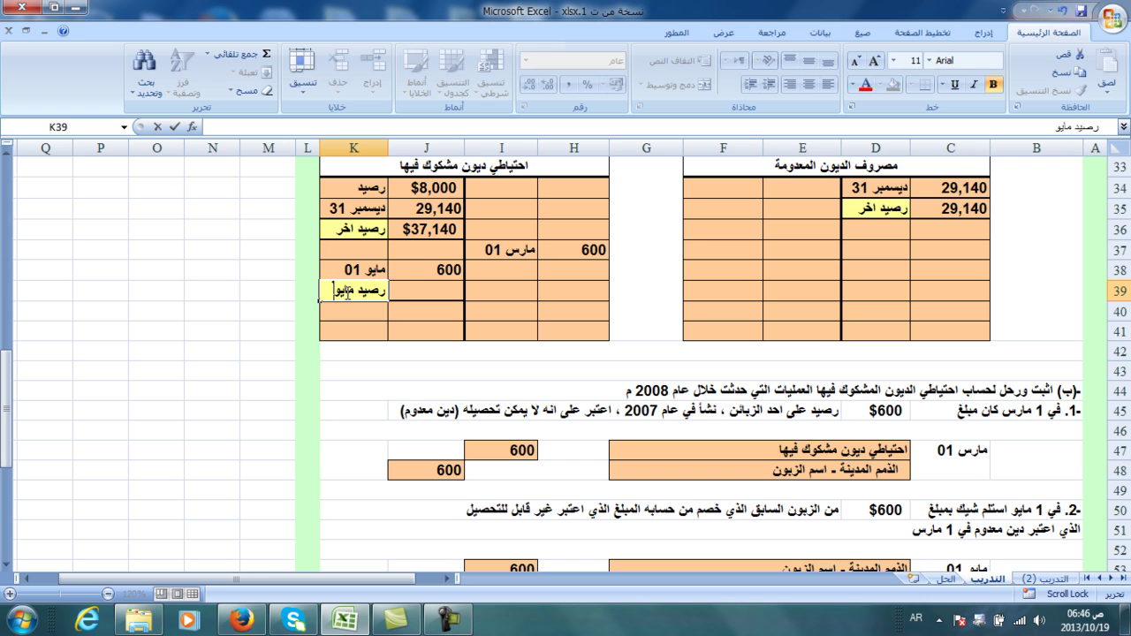
pyautogui.press('Return')
# - Calculate the allowance account's May balance in J39 with =J36+J38-H37
pyautogui.click(446, 292)
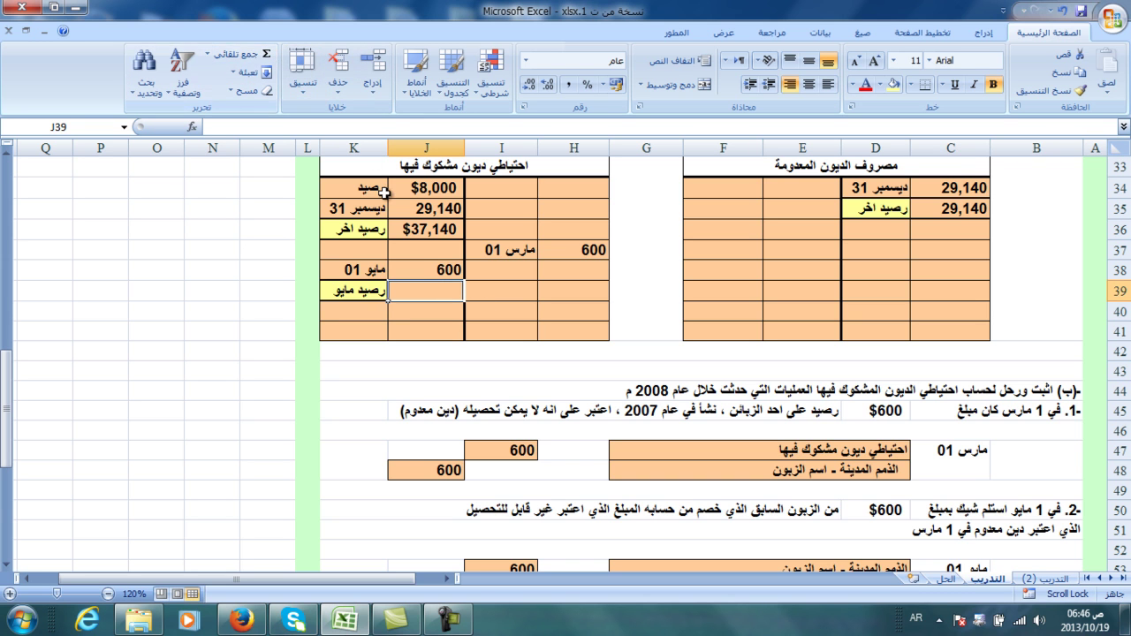
pyautogui.write('=')
pyautogui.click(404, 229)
pyautogui.write('+')
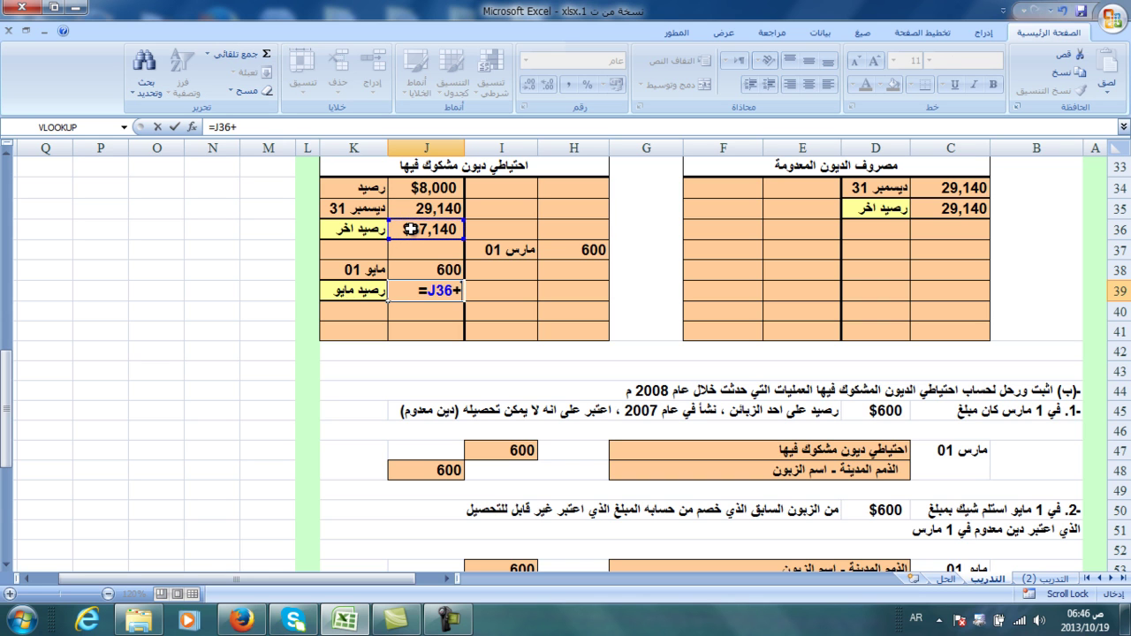
pyautogui.click(447, 268)
pyautogui.write('-')
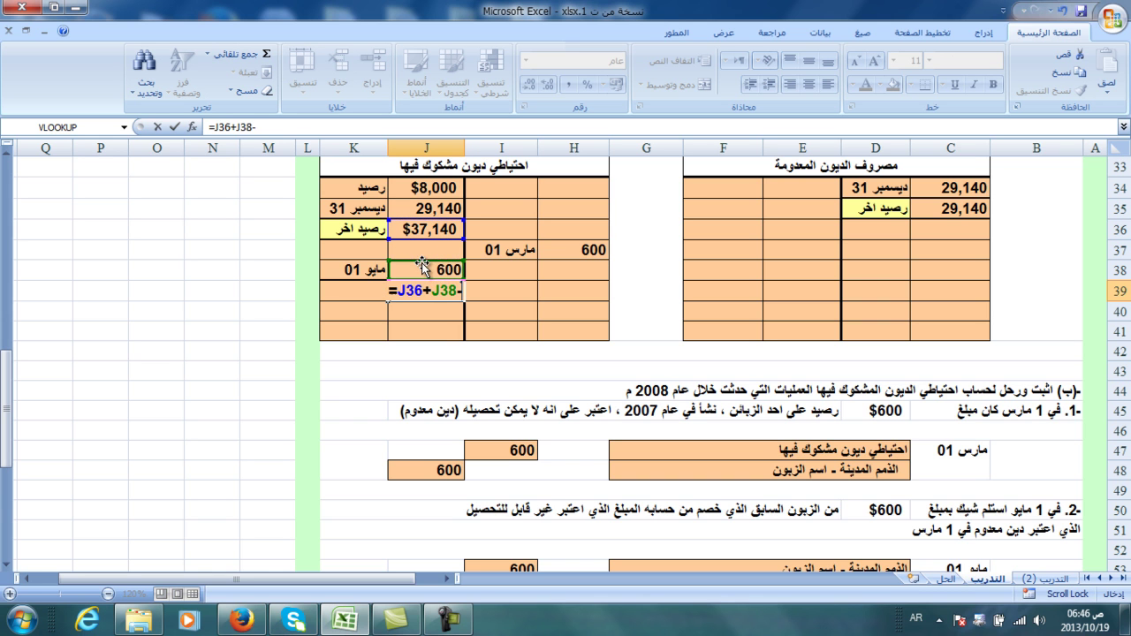
pyautogui.click(598, 251)
pyautogui.press('Return')
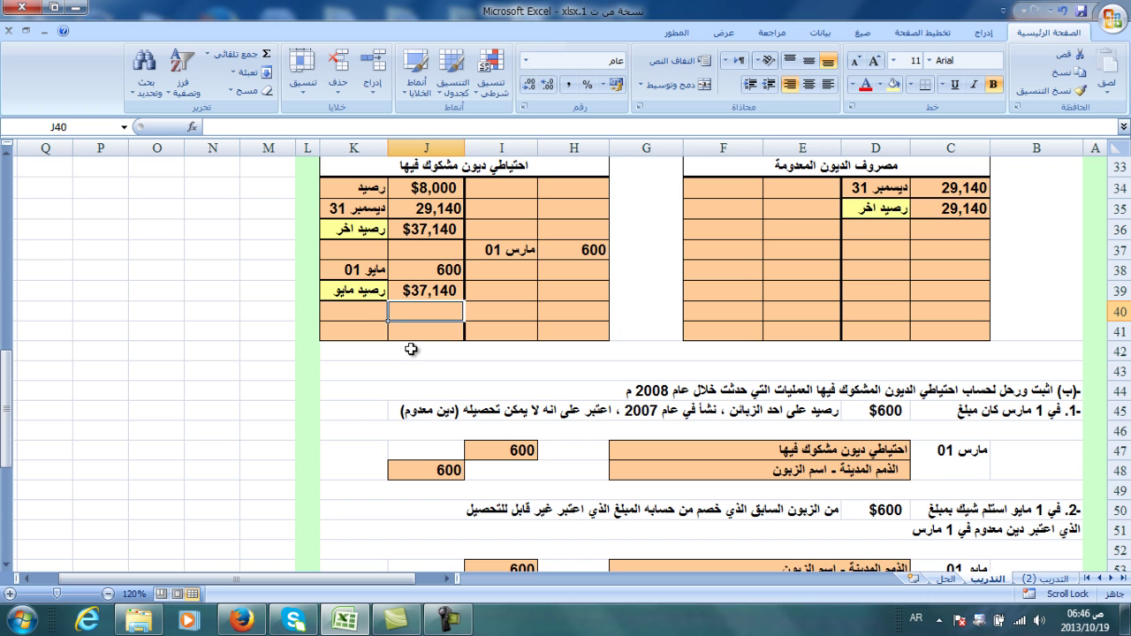
pyautogui.scroll(-5, 415, 351)
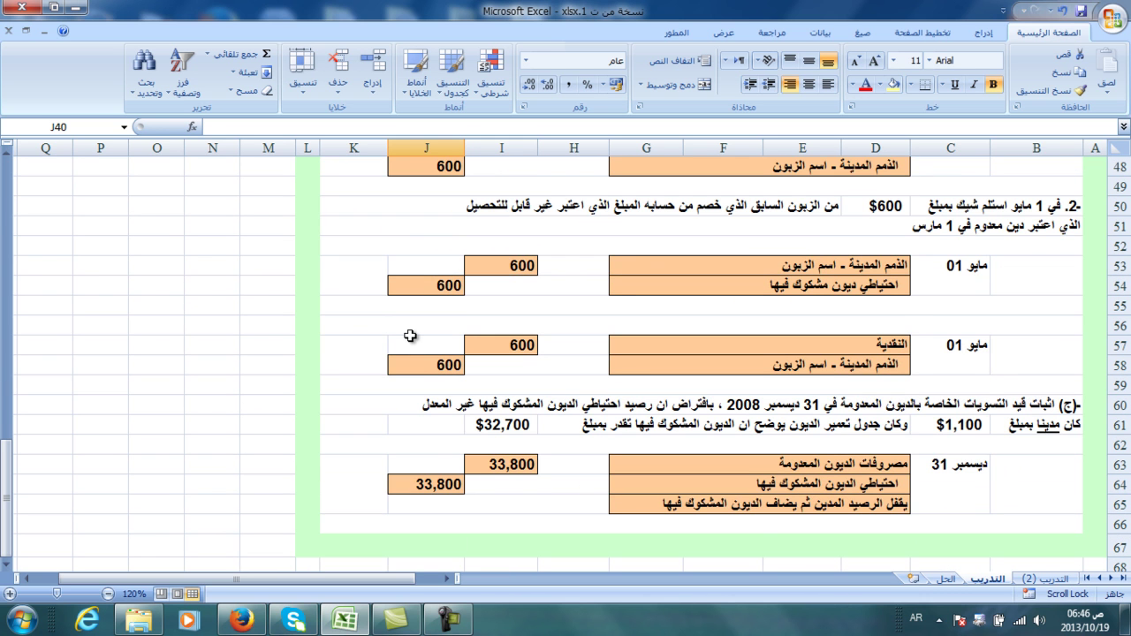
pyautogui.scroll(-2, 410, 336)
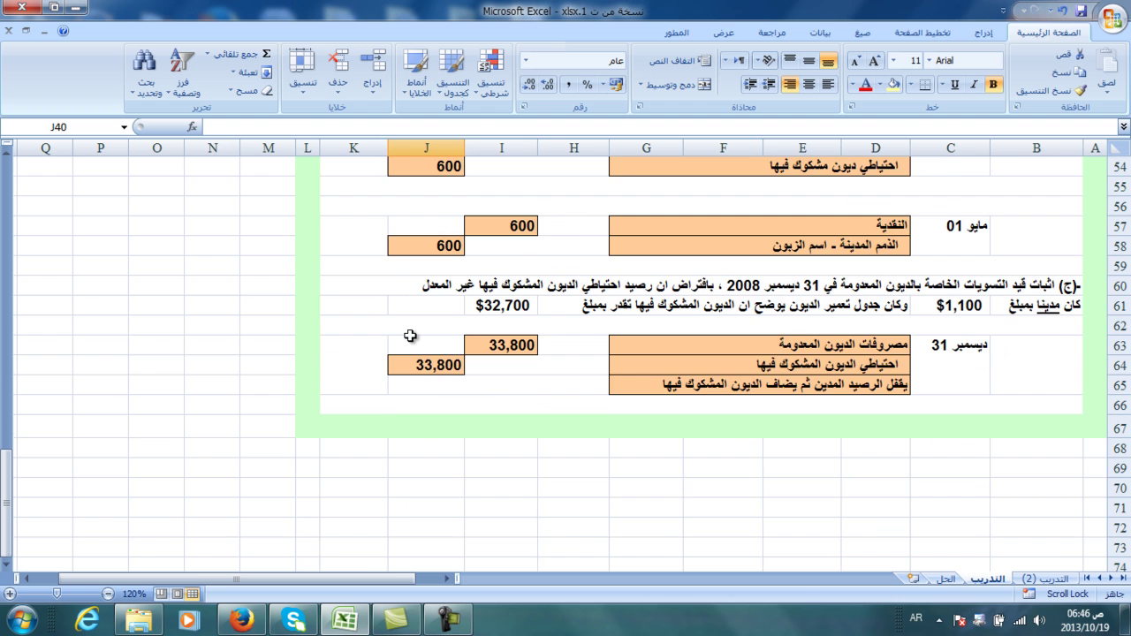
pyautogui.scroll(11, 410, 336)
pyautogui.scroll(7, 410, 336)
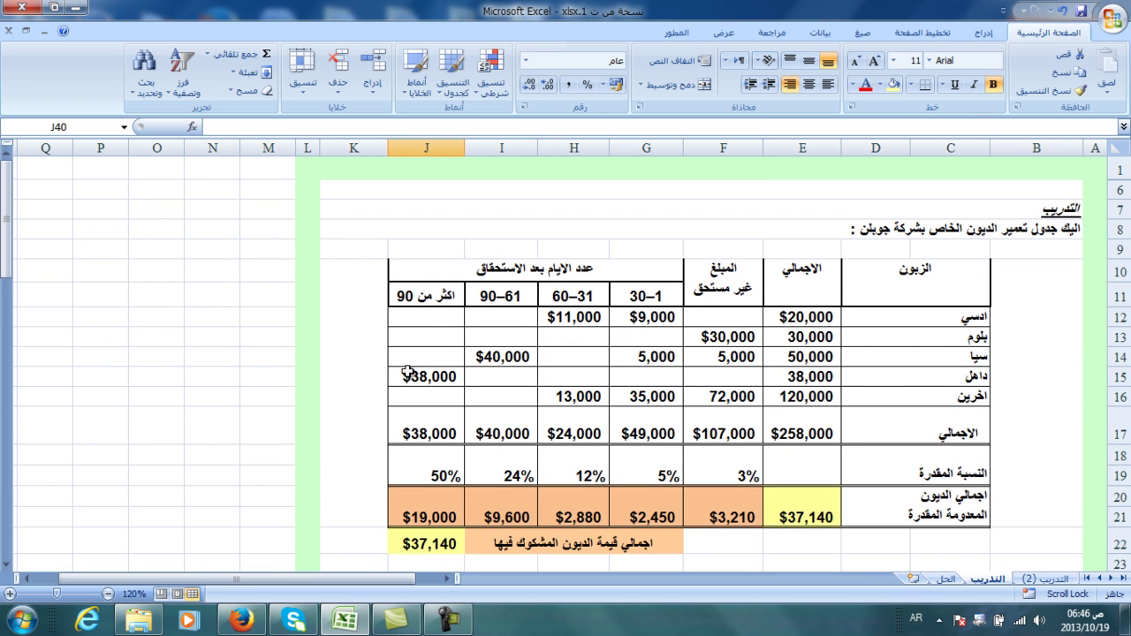
pyautogui.click(449, 619)
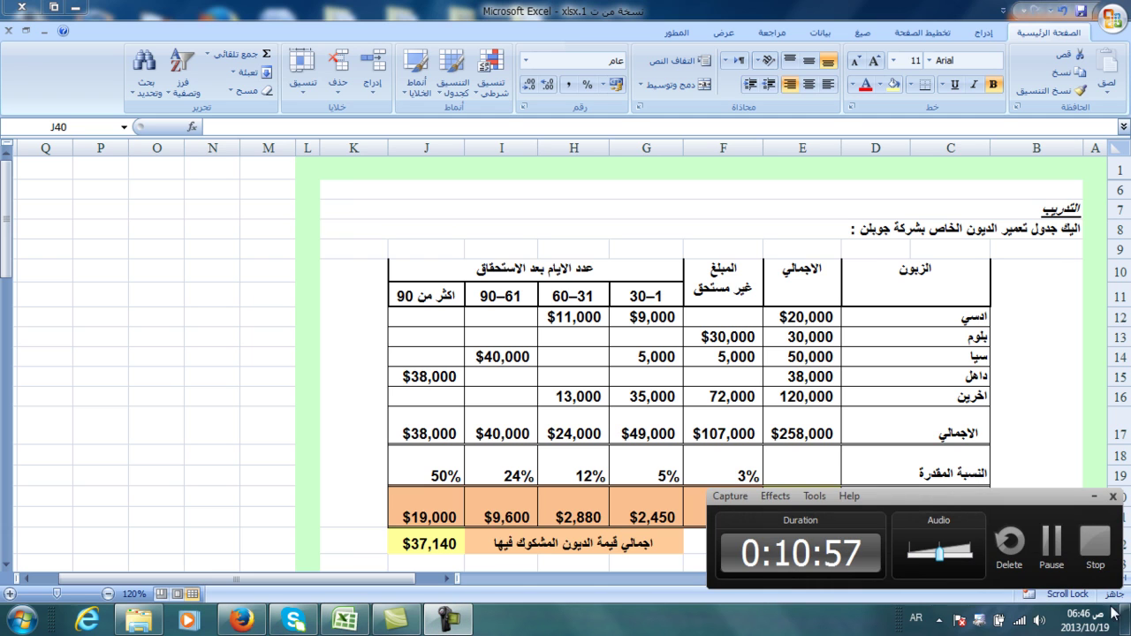